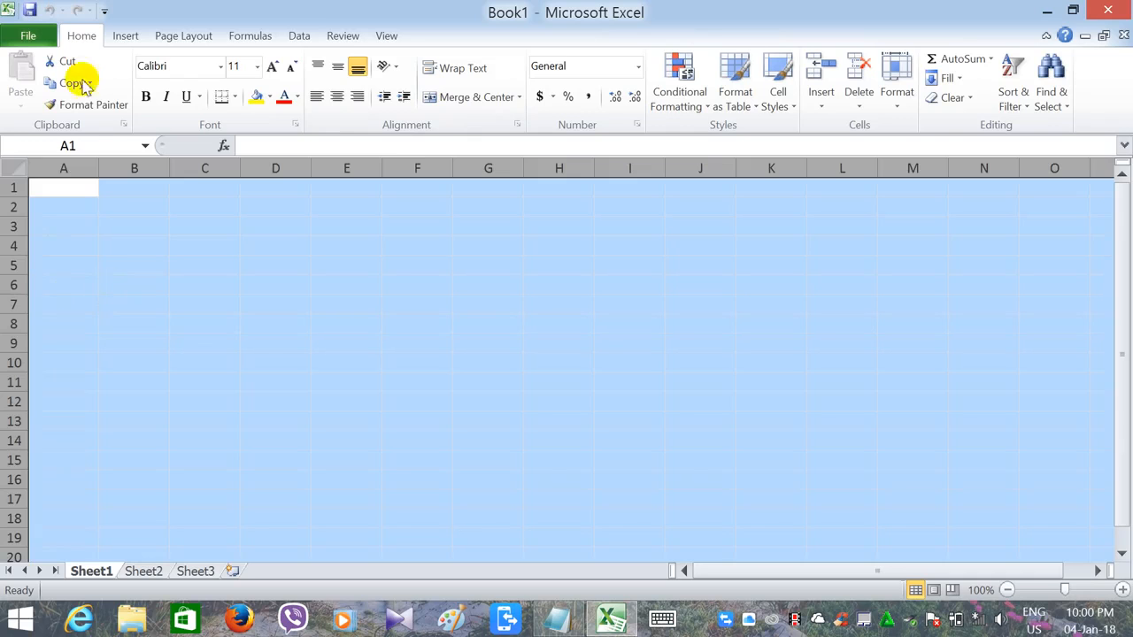
- Set the font of the entire sheet to Zawgyi-One at size 14
click(221, 67)
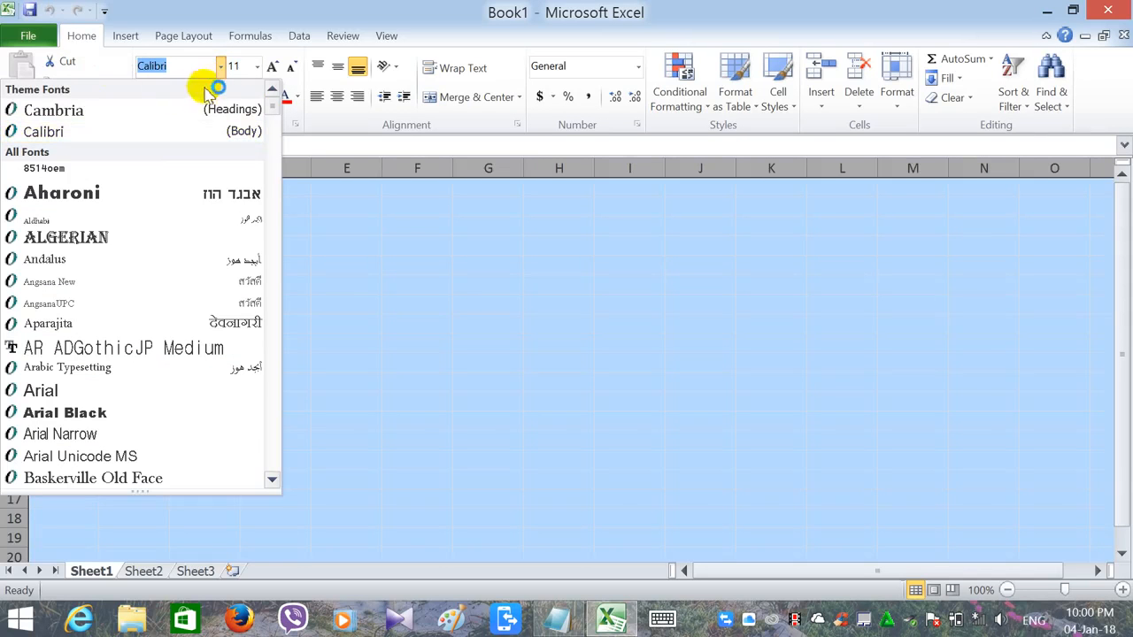
text(▯)
key(alt+shift)
text(Zawgyi-One)
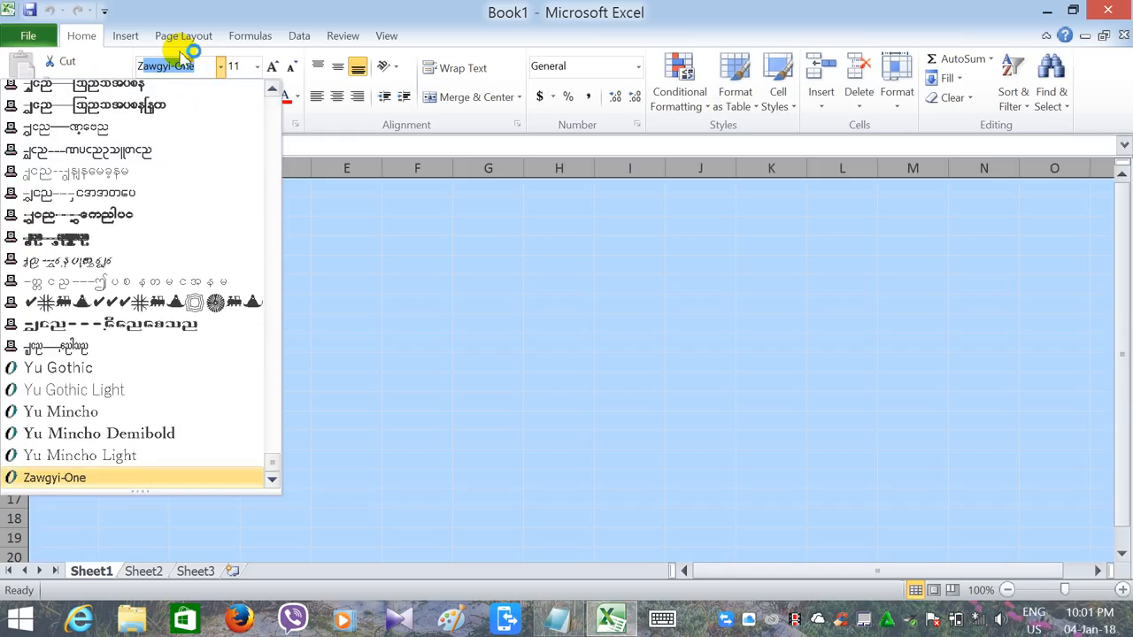
key(Return)
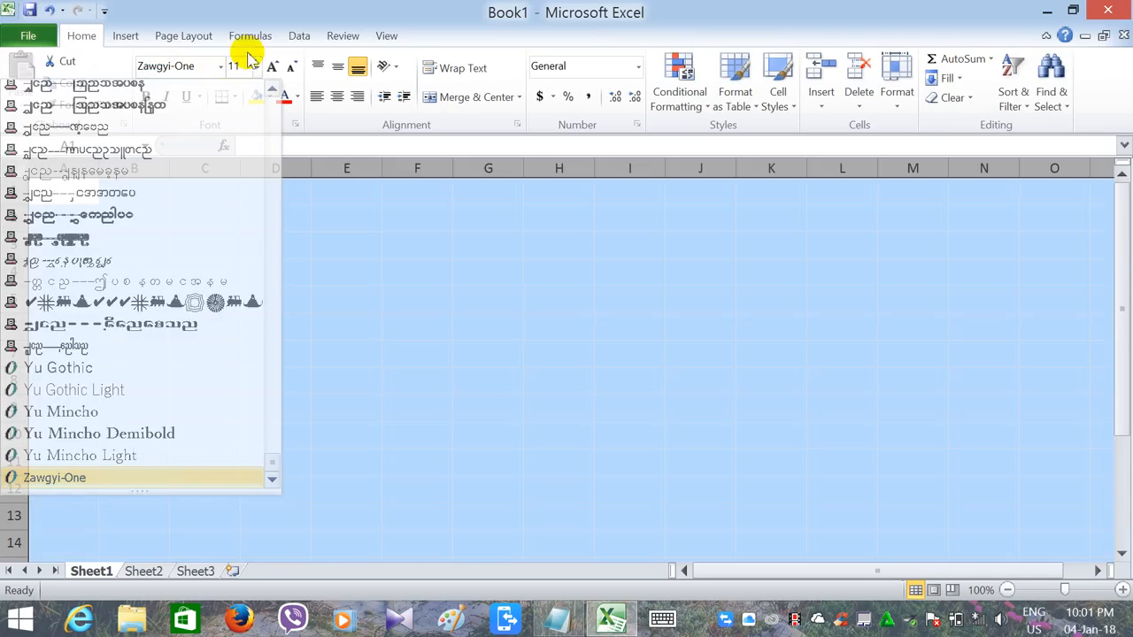
click(258, 66)
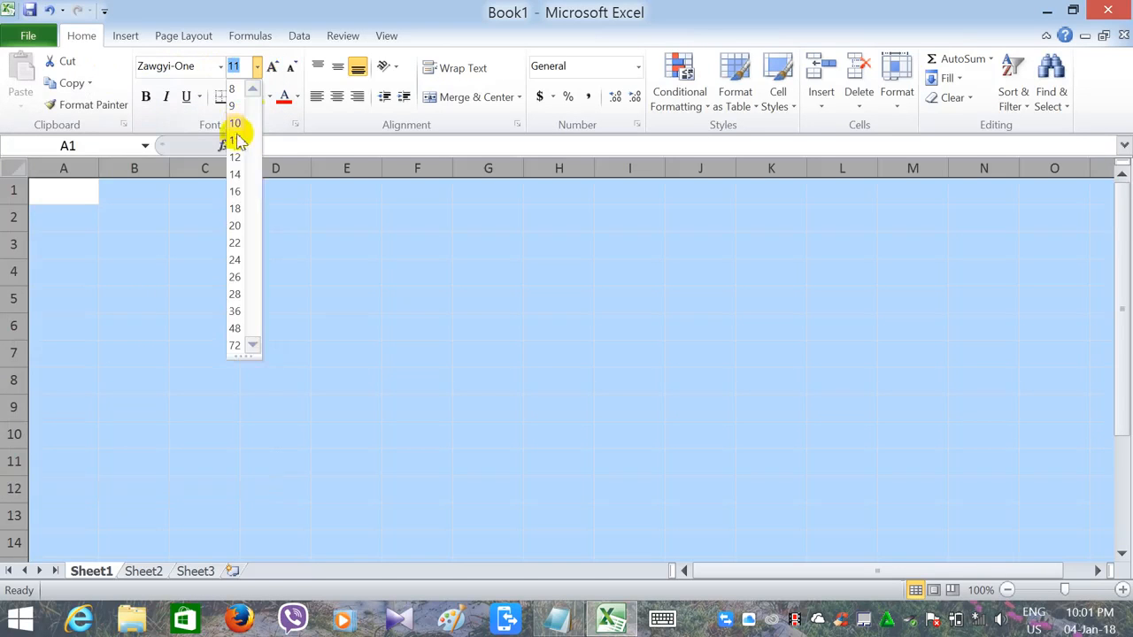
click(235, 175)
- Enter the column headings စဉ်, အမည် and အဖအမည် in cells A1, B1 and C1
click(92, 205)
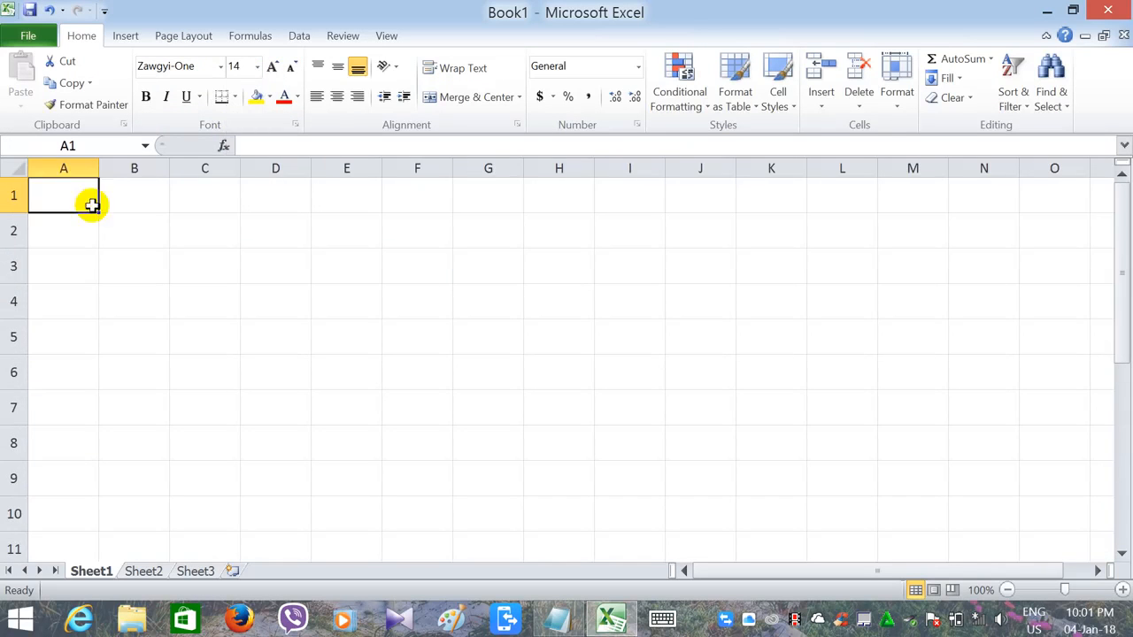
text(ေစ်)
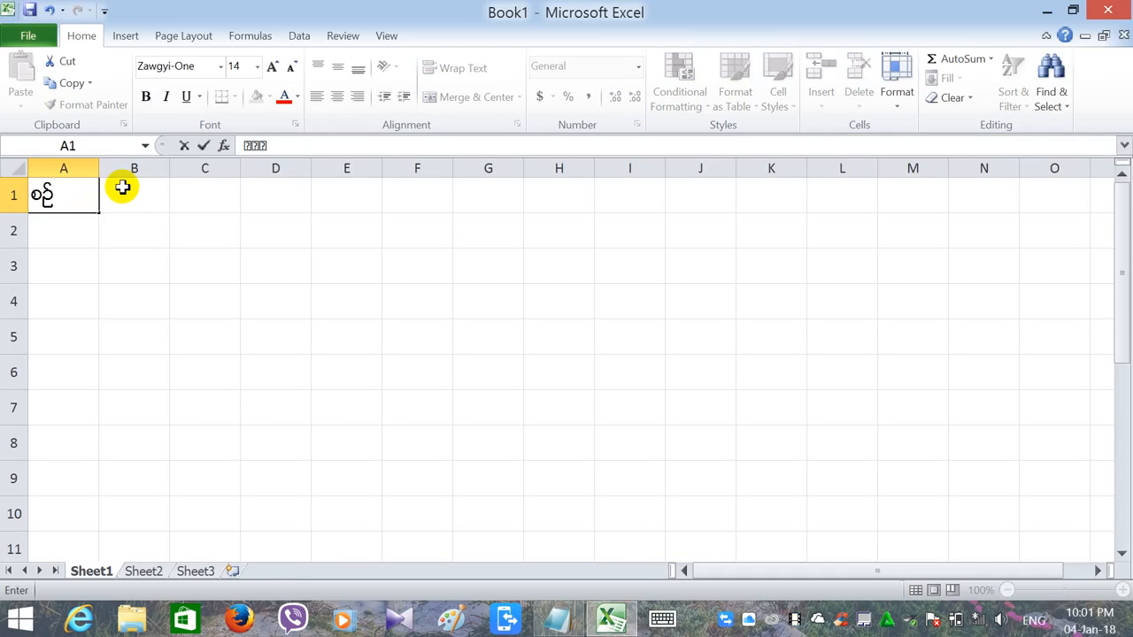
click(122, 188)
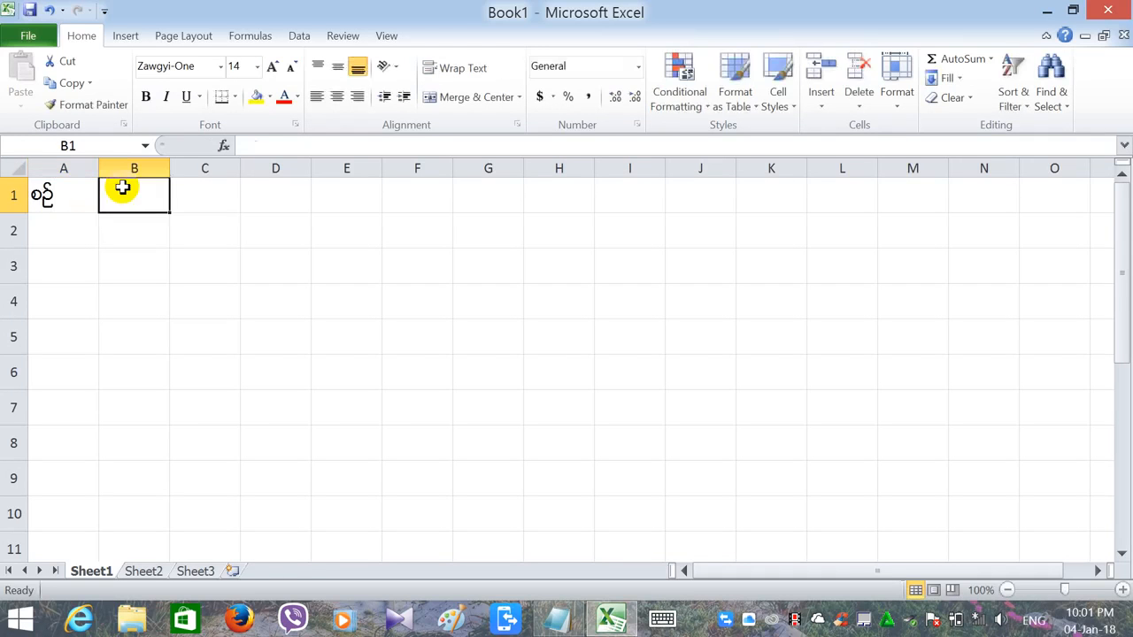
text(အမည်)
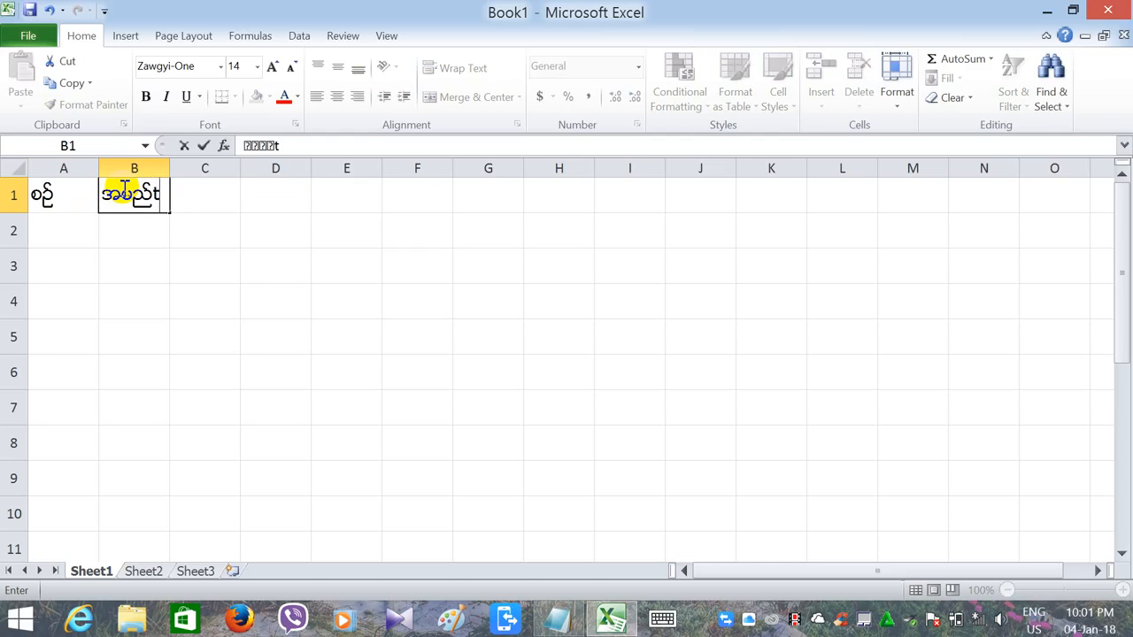
key(Tab)
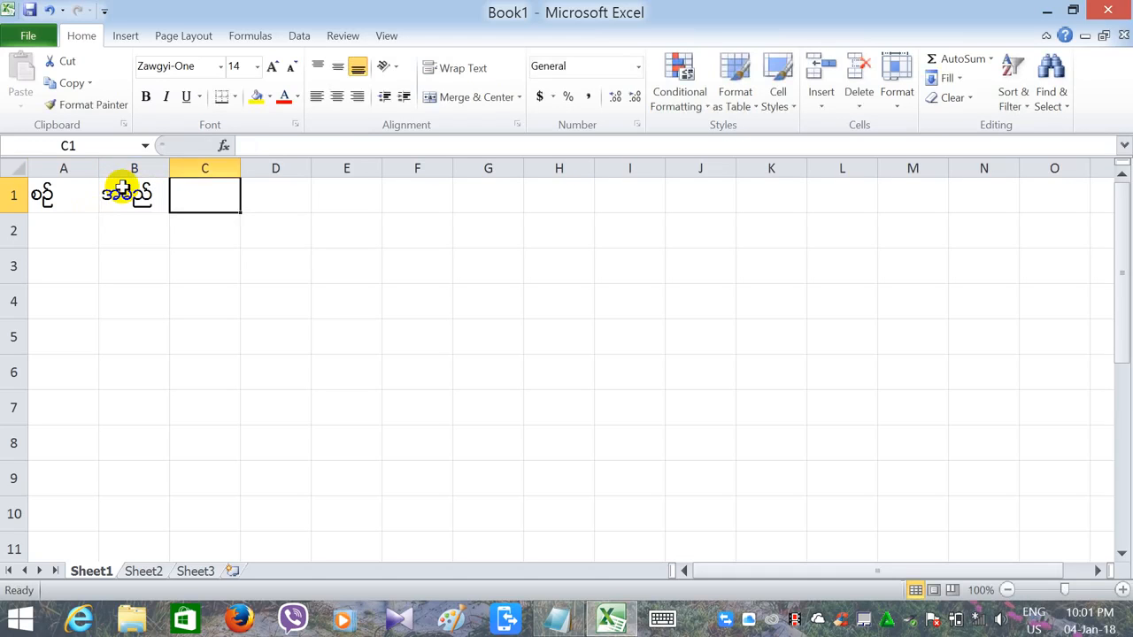
text(t)
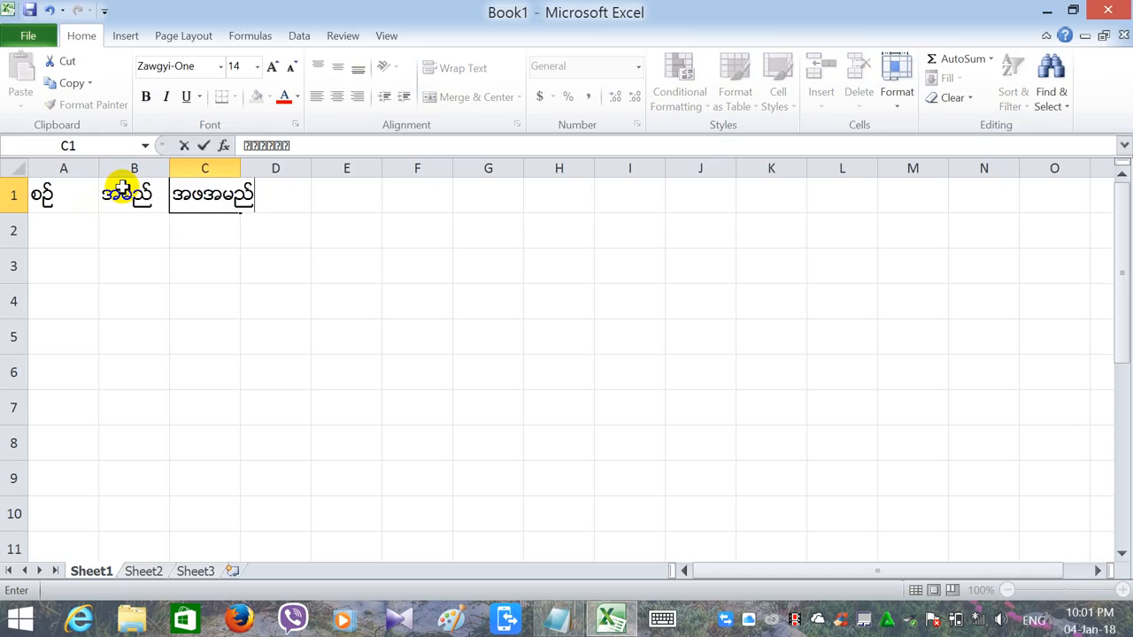
key(Tab)
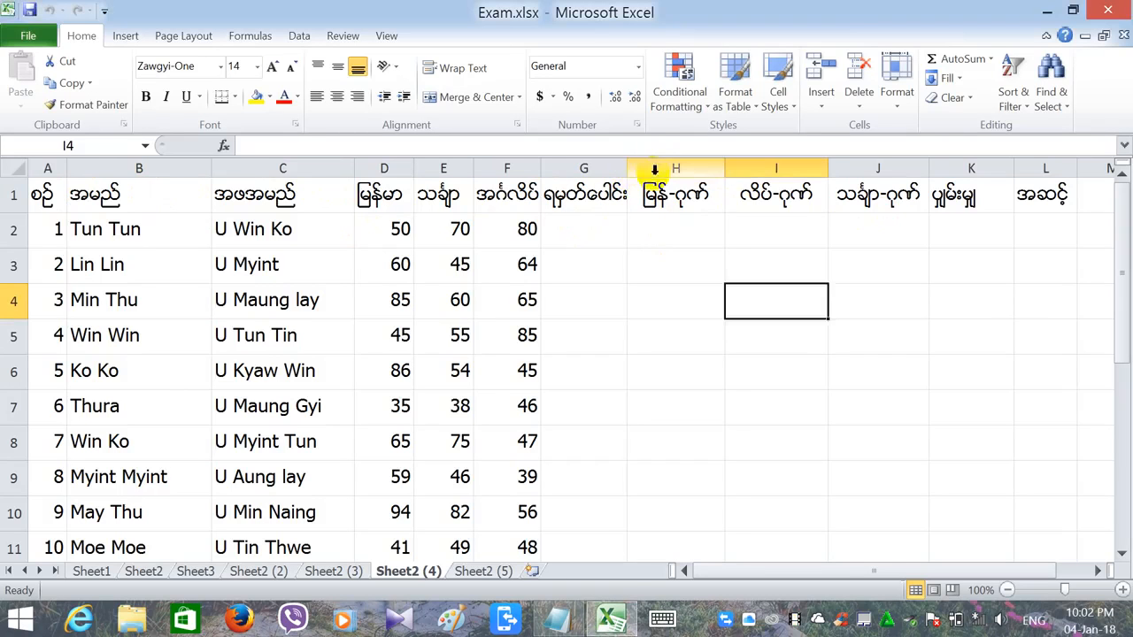
- Insert a new column before the မြန်-ဂုဏ် column and enter the heading အောင်/ကျ in H1
click(653, 172)
click(818, 69)
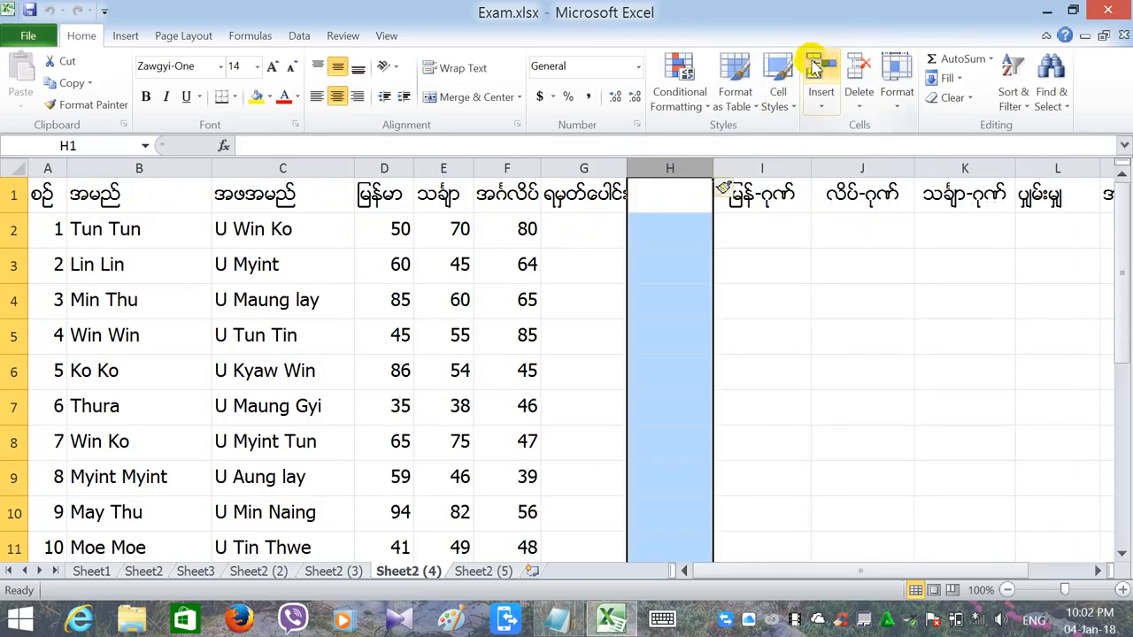
click(651, 188)
text(အောင်/ကျ)
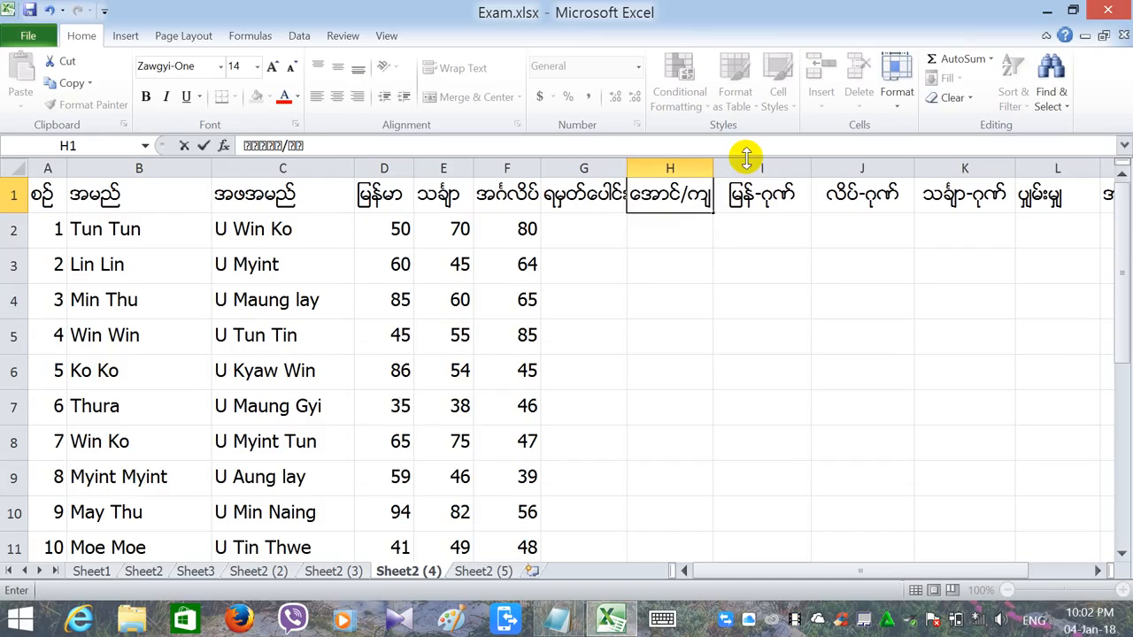
key(Return)
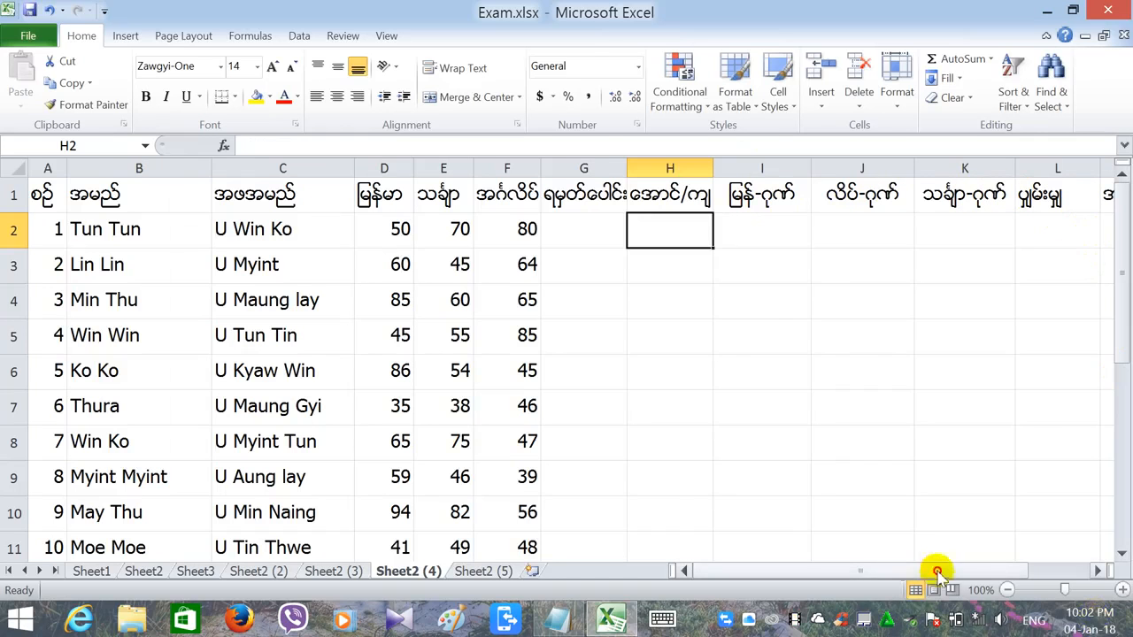
- Narrow columns B and C so that all headings through column M fit on screen
mouse_move(935, 571)
mouse_down()
mouse_move(980, 570)
mouse_move(942, 570)
mouse_up()
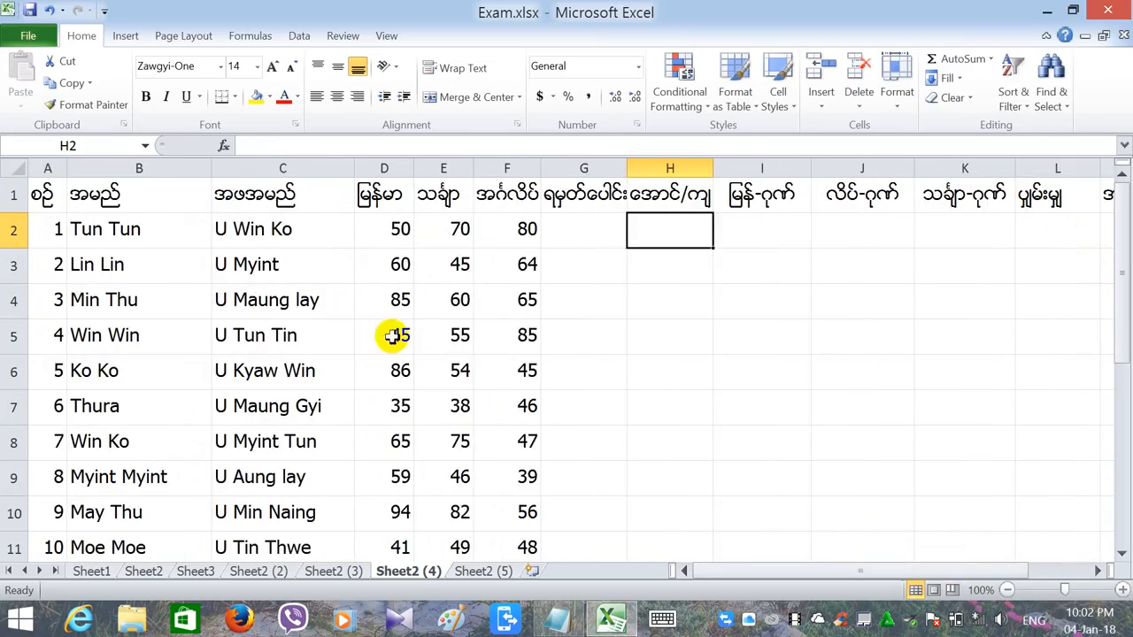
drag(211, 171, 193, 172)
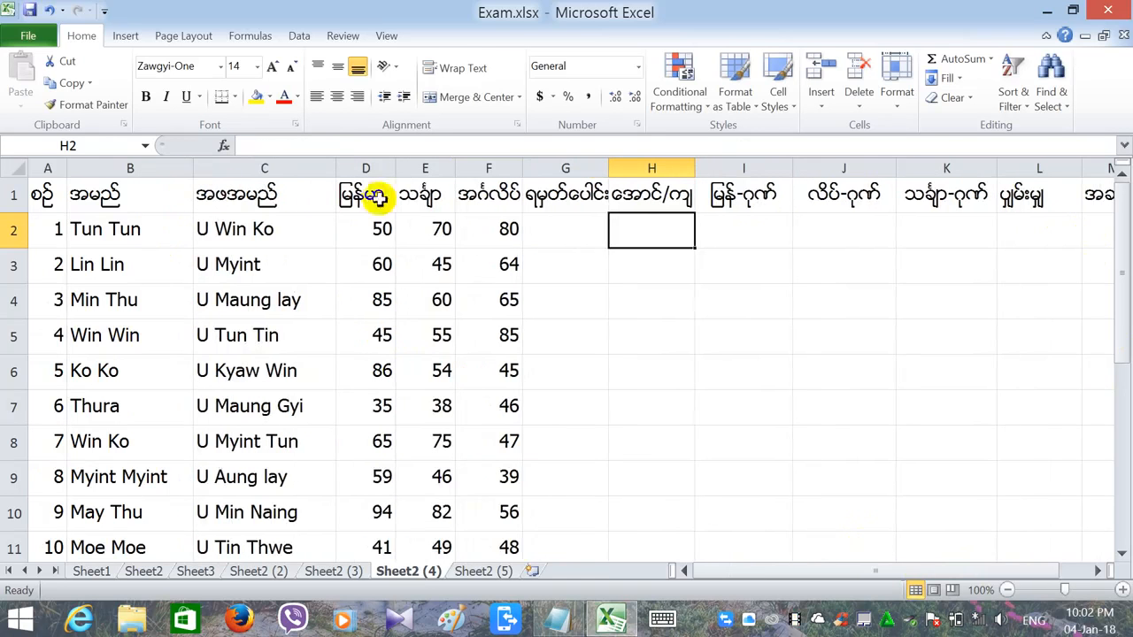
drag(335, 171, 317, 170)
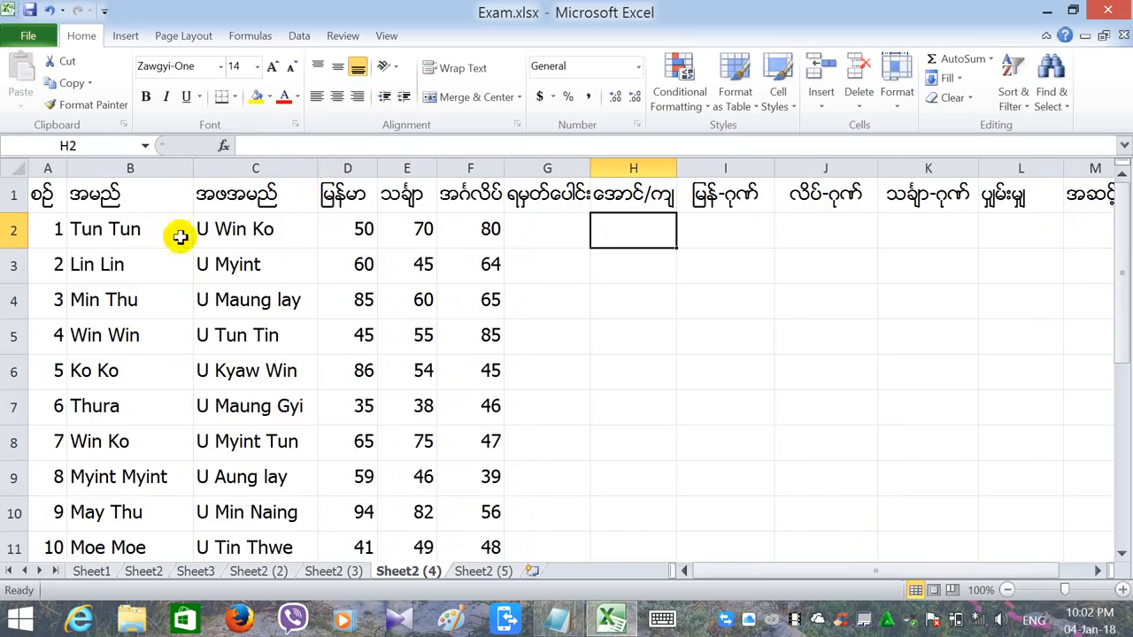
drag(190, 172, 171, 172)
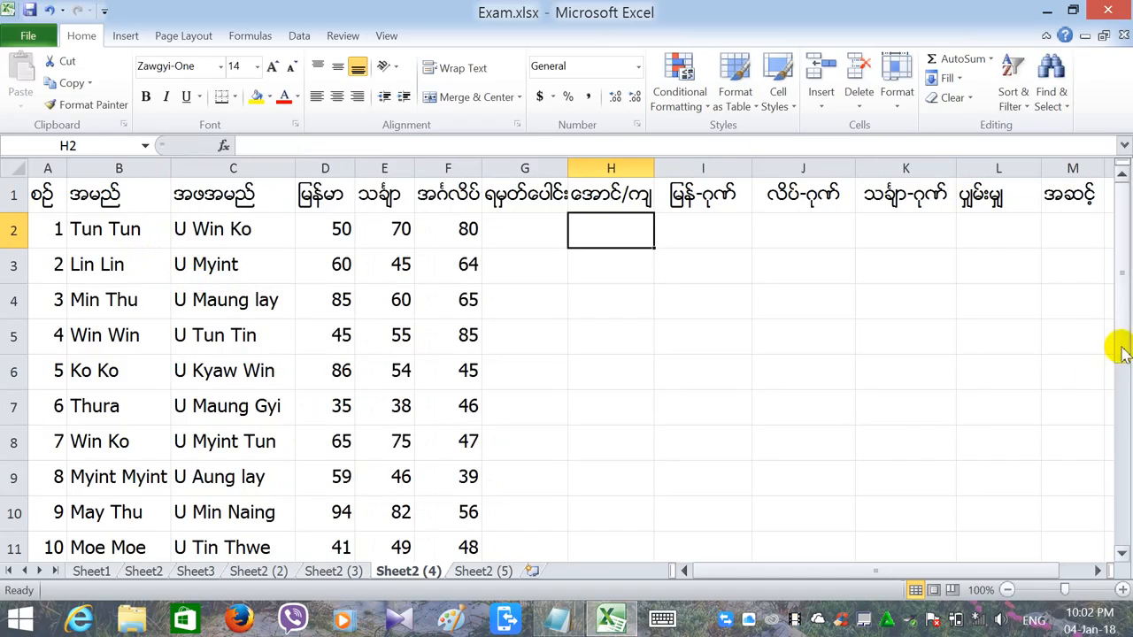
drag(1119, 347, 1117, 314)
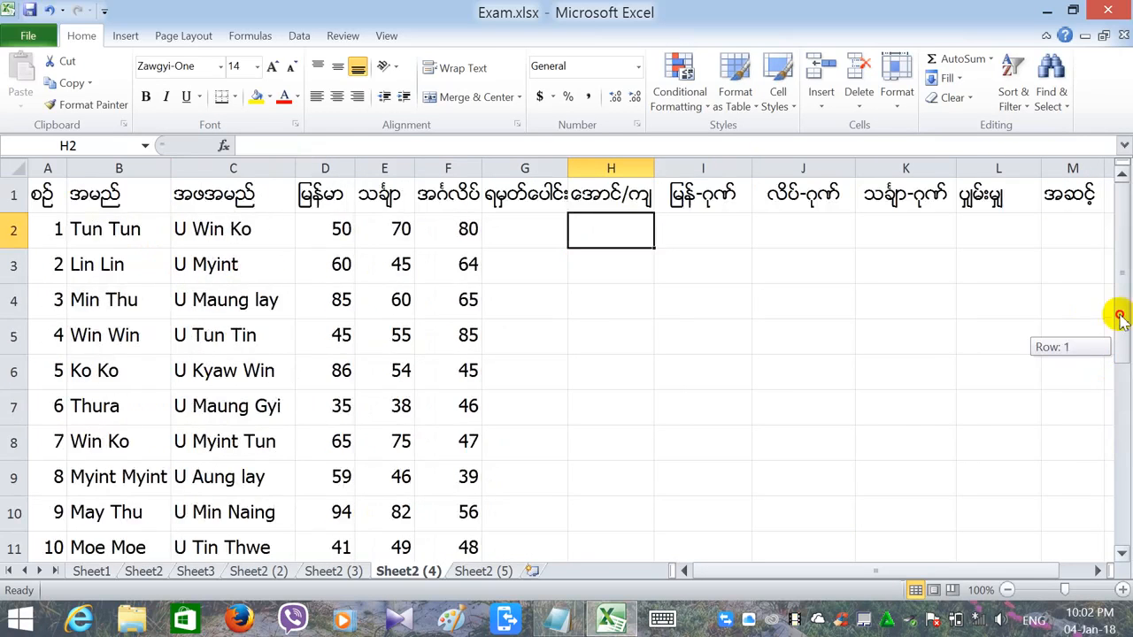
click(469, 234)
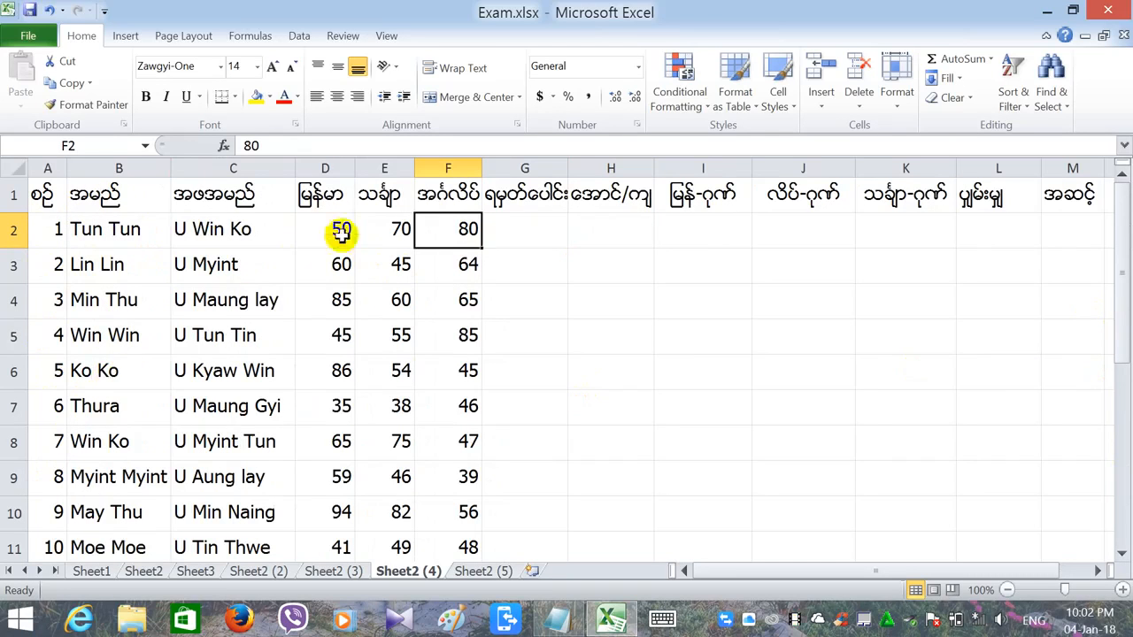
click(434, 269)
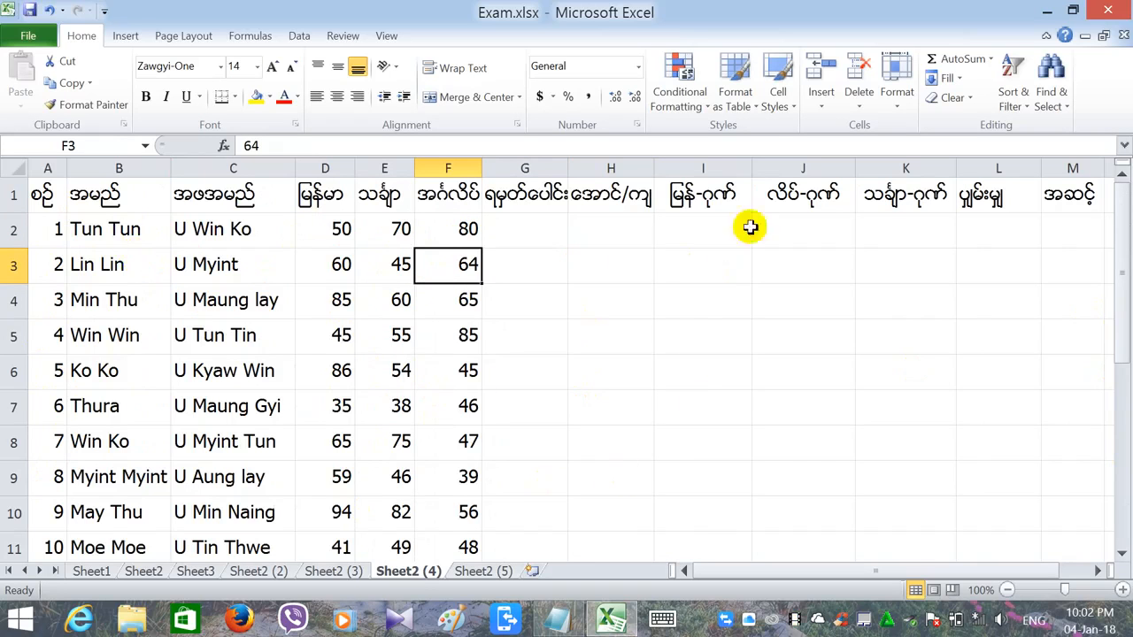
click(611, 266)
- Enter the total marks formula =D2+E2+F2 in cell G2
click(520, 235)
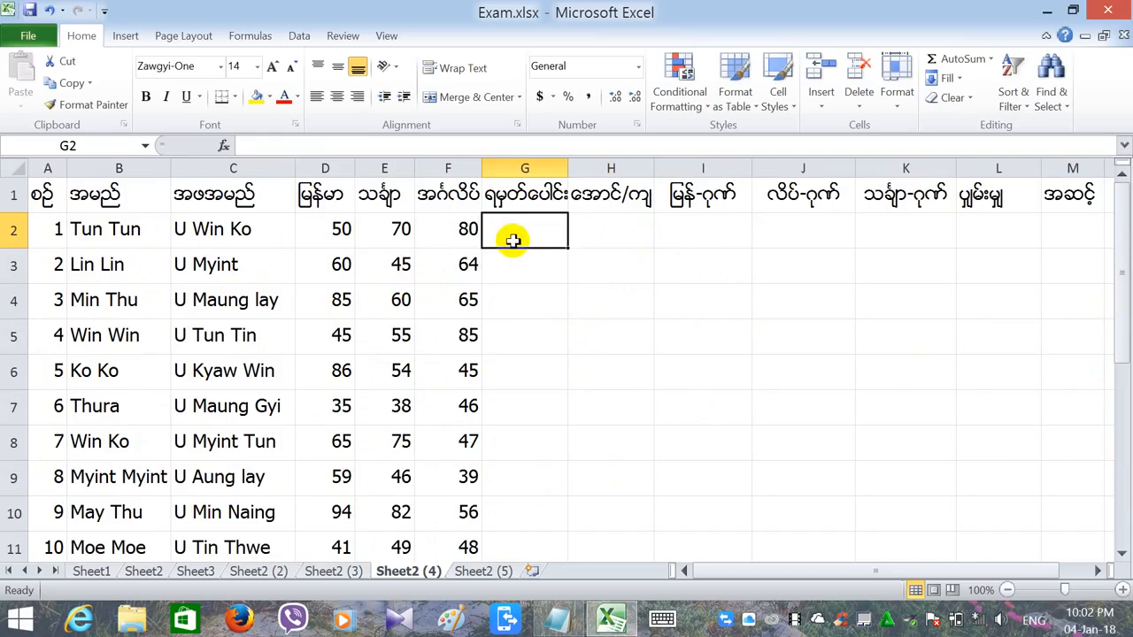
text(=D2)
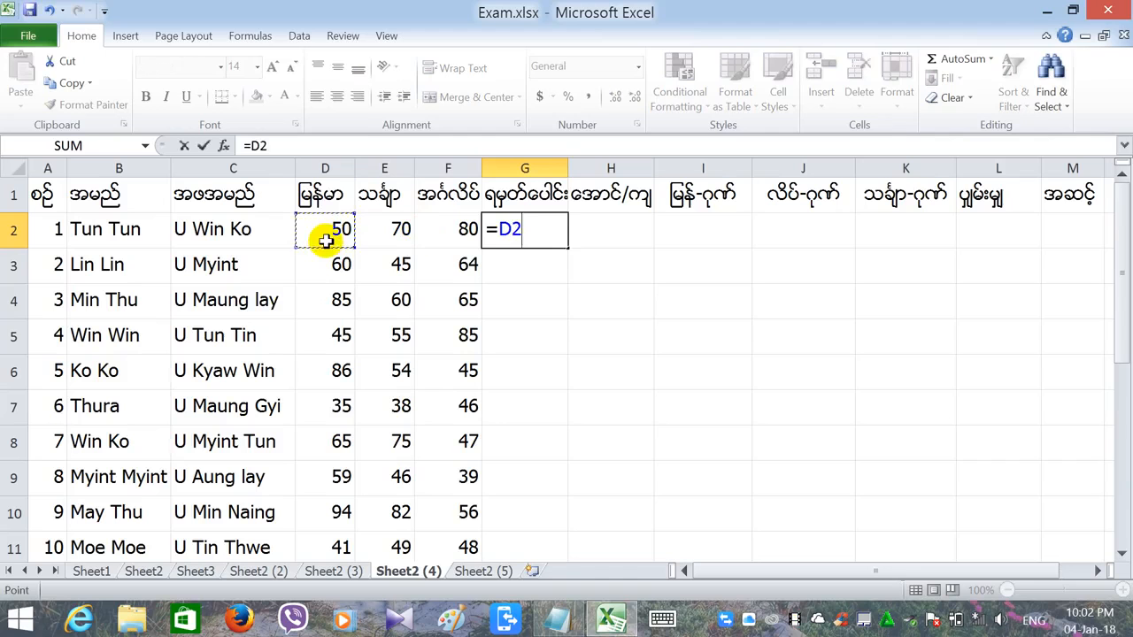
text(+)
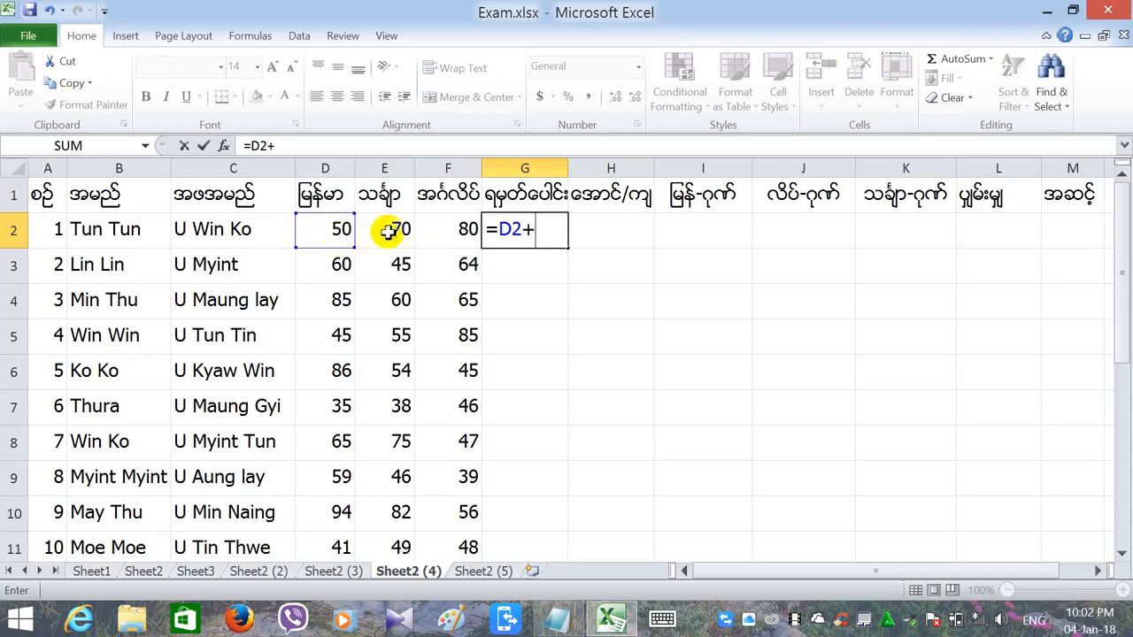
text(E2+)
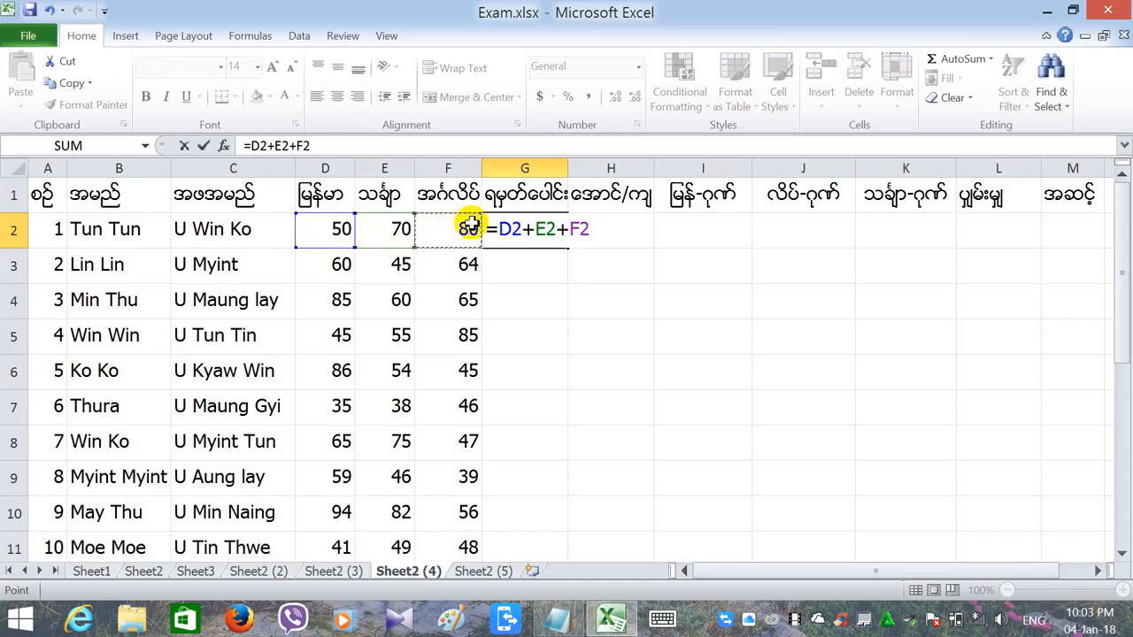
key(Return)
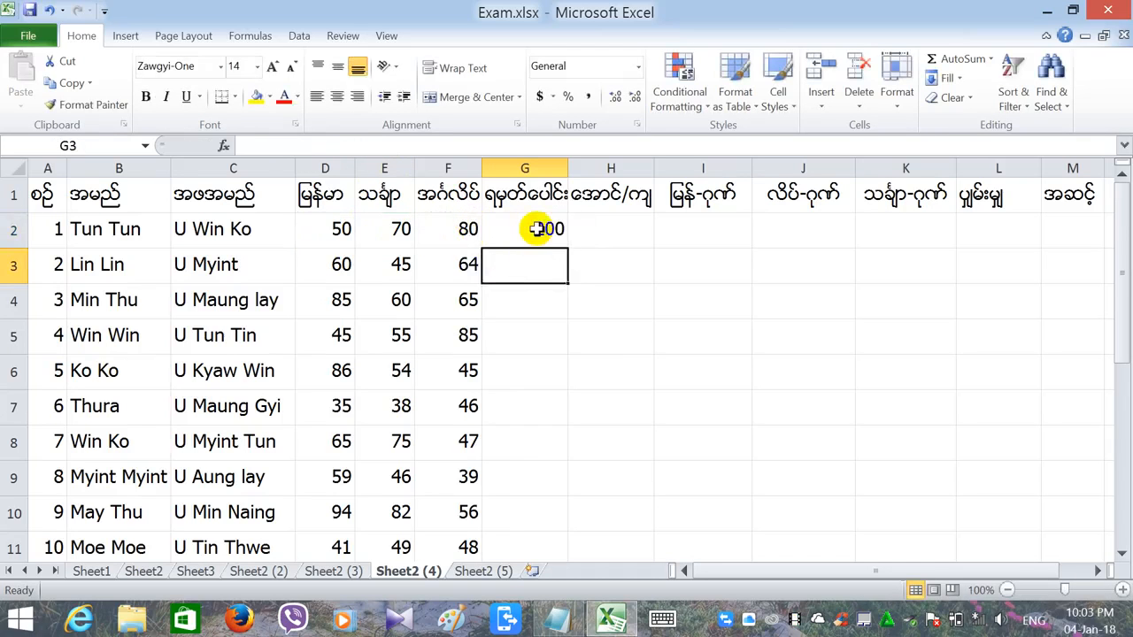
- Fill the total marks formula from G2 down to G16
click(545, 233)
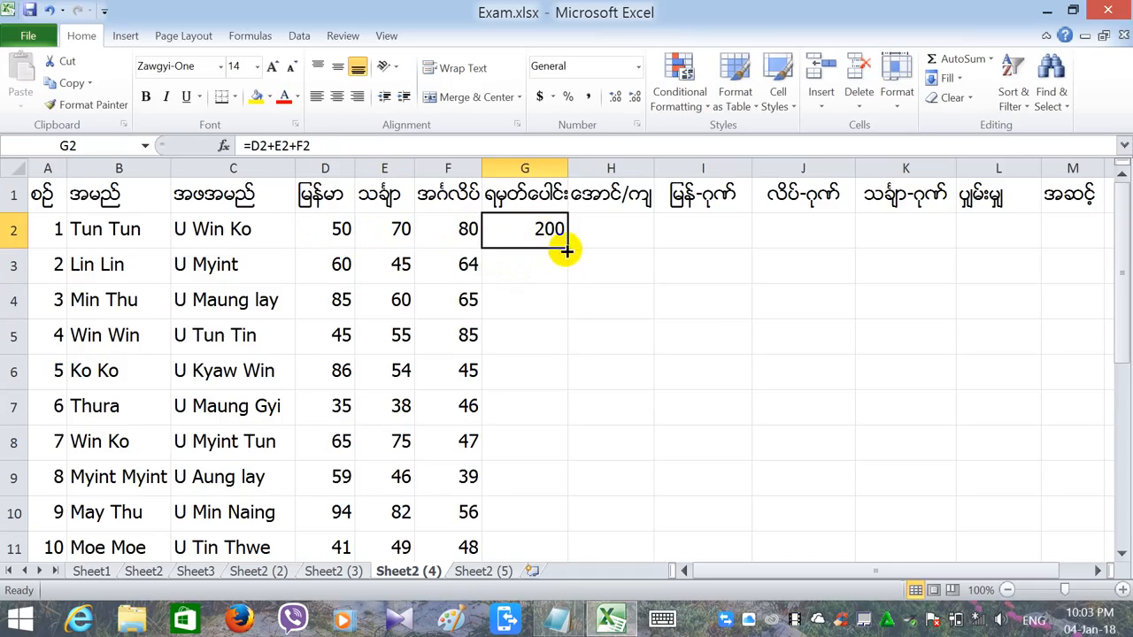
drag(567, 251, 559, 497)
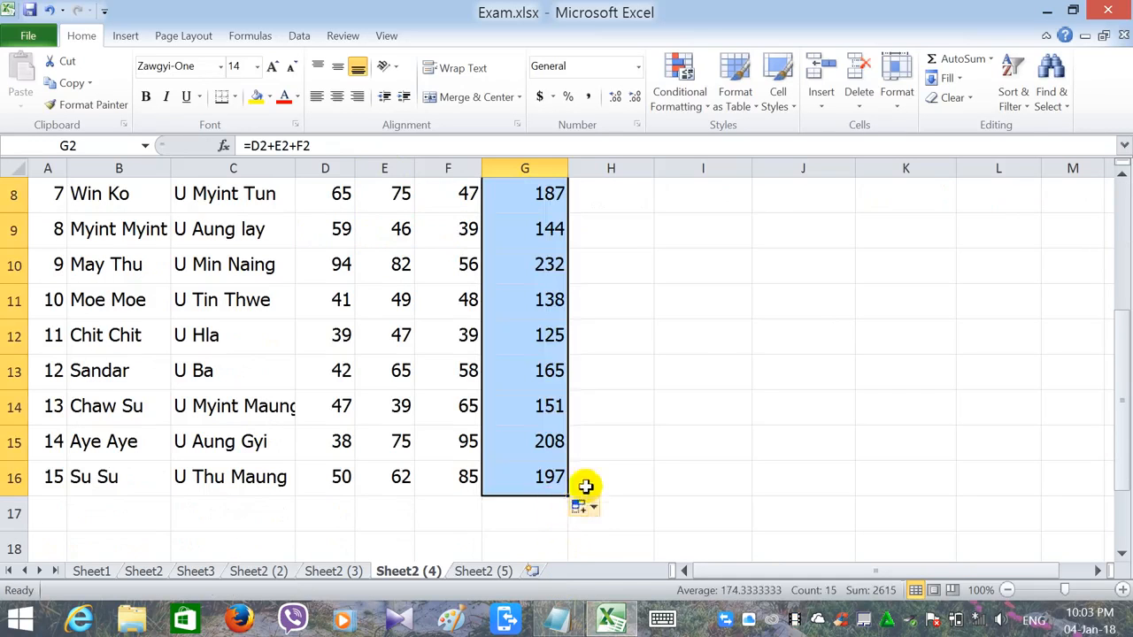
click(591, 478)
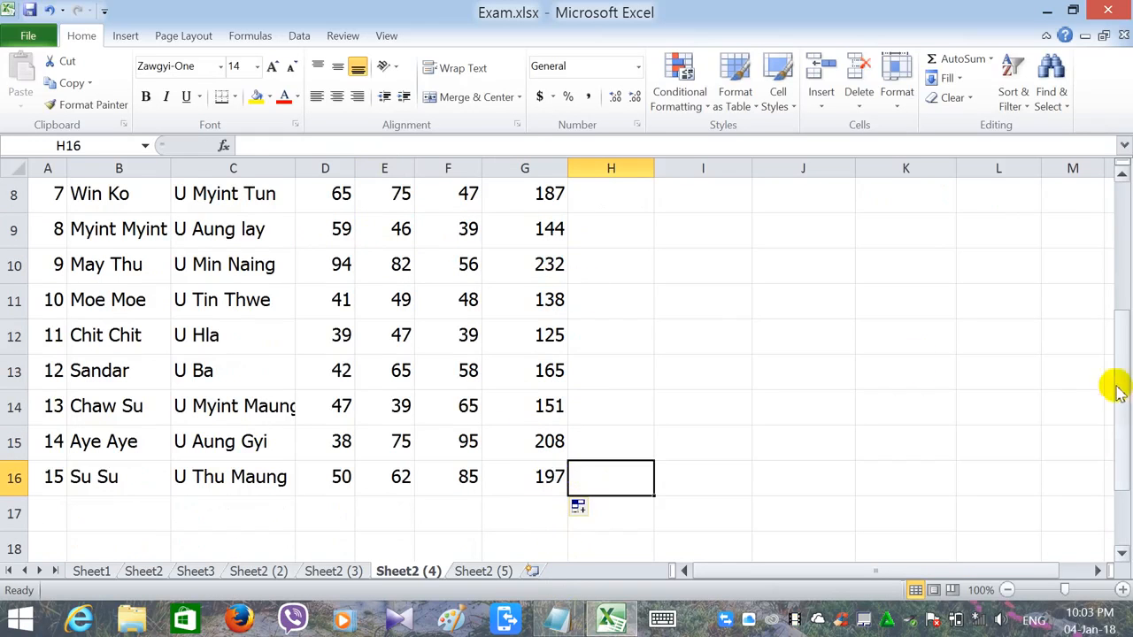
drag(1119, 393, 1121, 250)
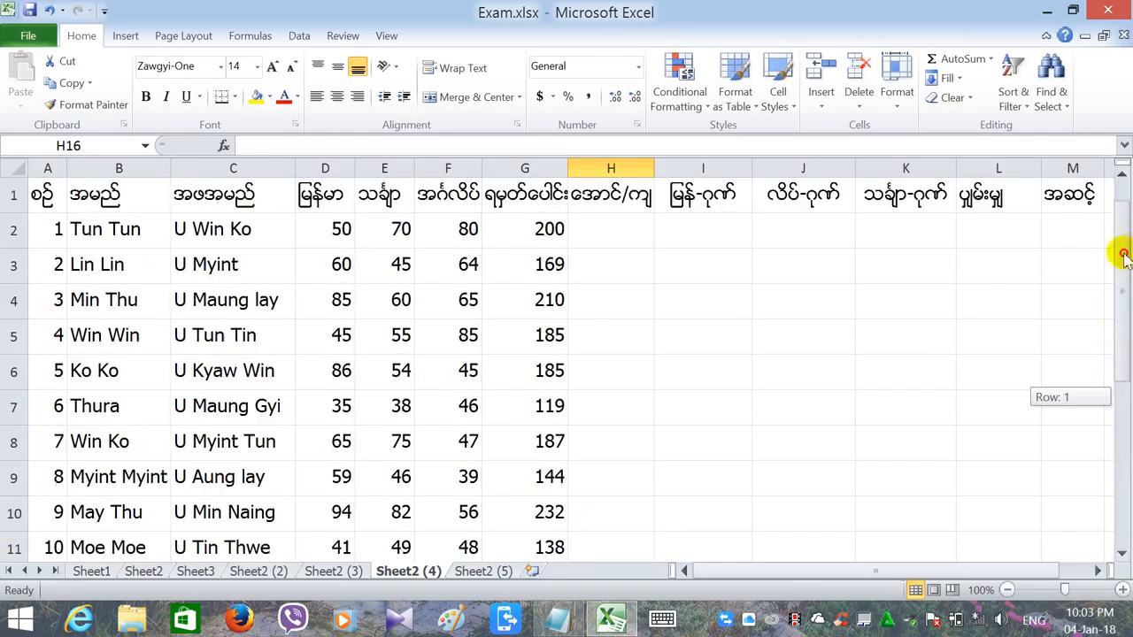
- Switch to Notepad, copy the formula =IF(COUNTIF(D2:F2,"<40")>=1,"ကျ","အောင်") and enter it in cell H2 of the exam sheet
click(598, 241)
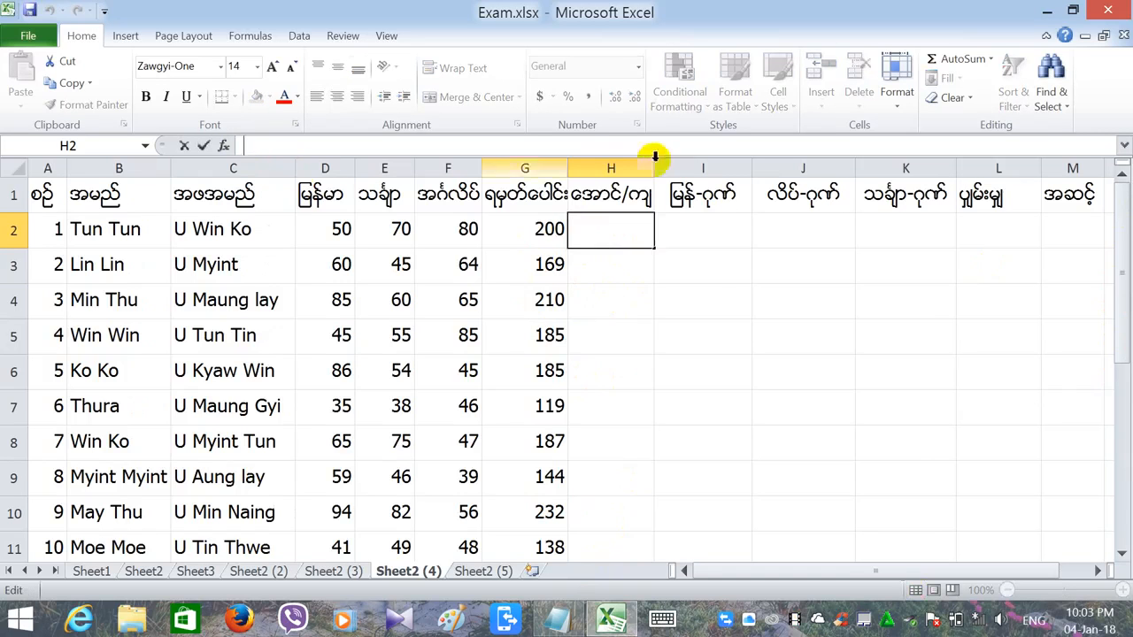
double_click(590, 231)
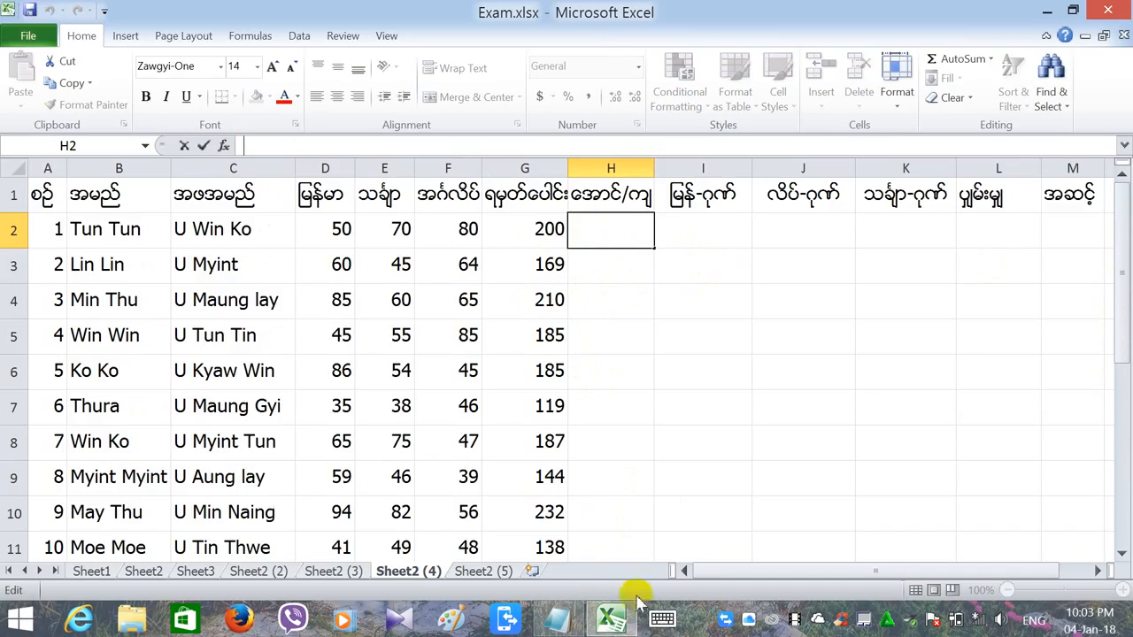
click(557, 619)
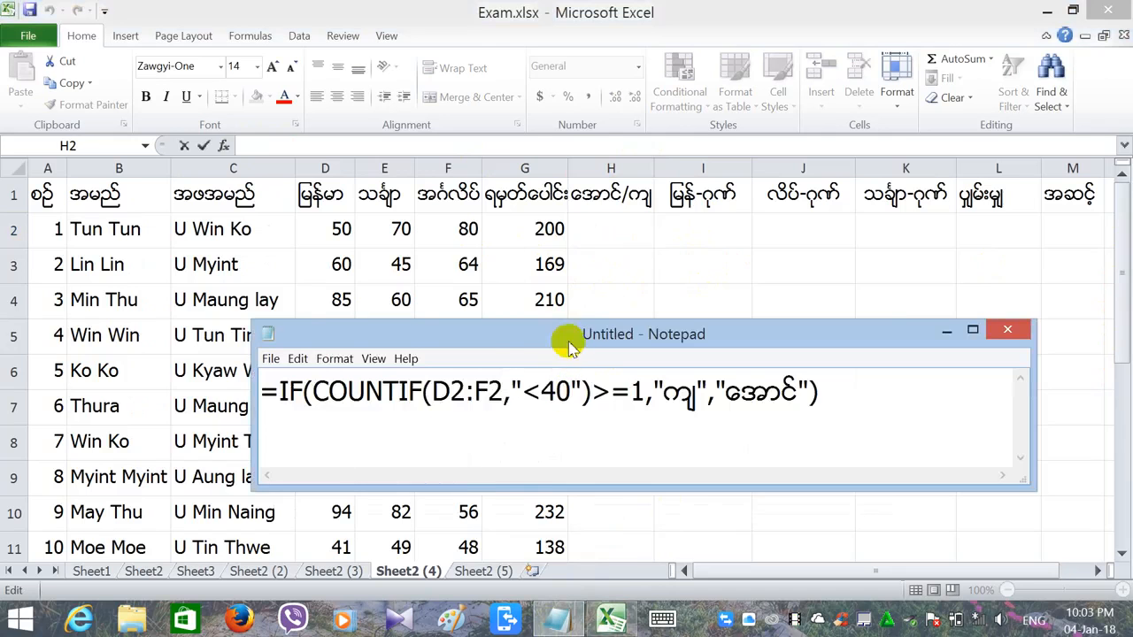
drag(539, 336, 458, 319)
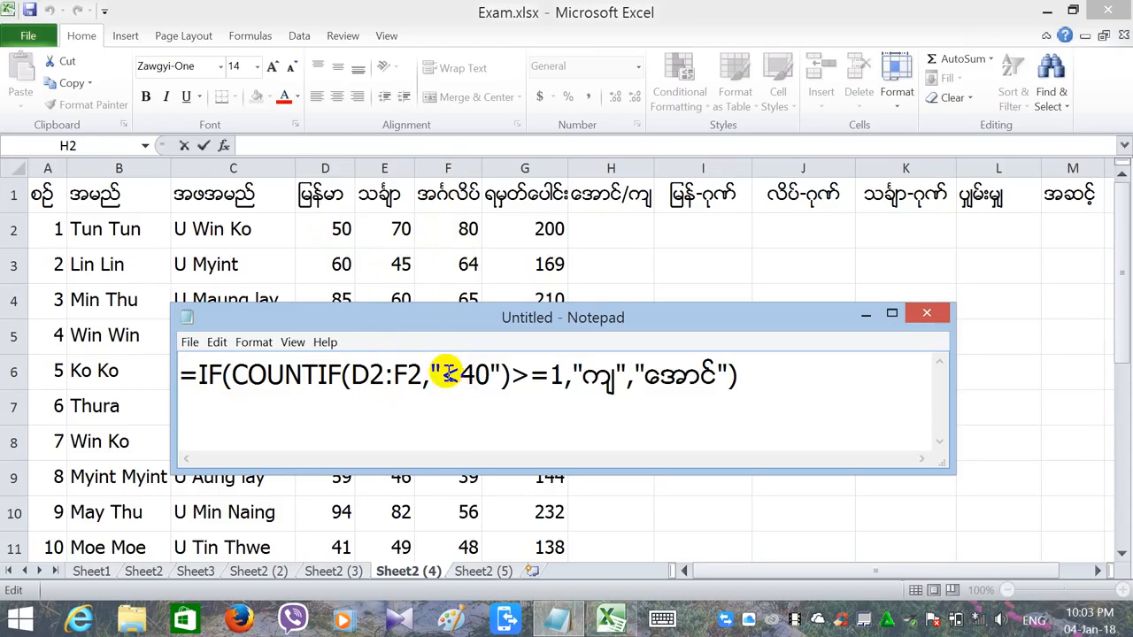
double_click(475, 376)
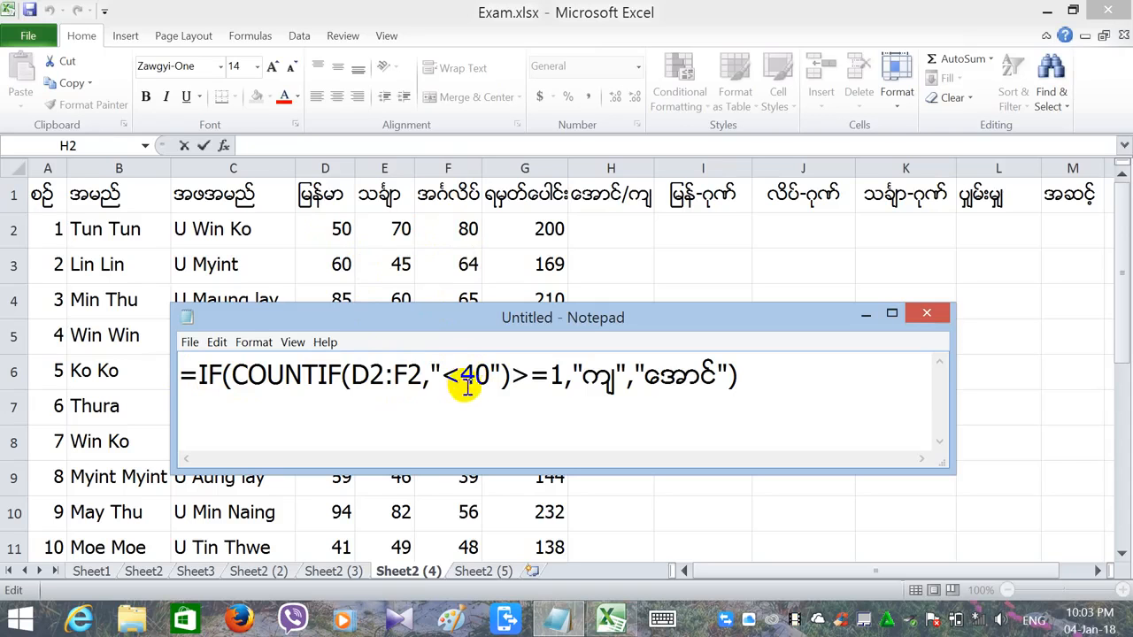
key(Left)
key(Left)
key(Left)
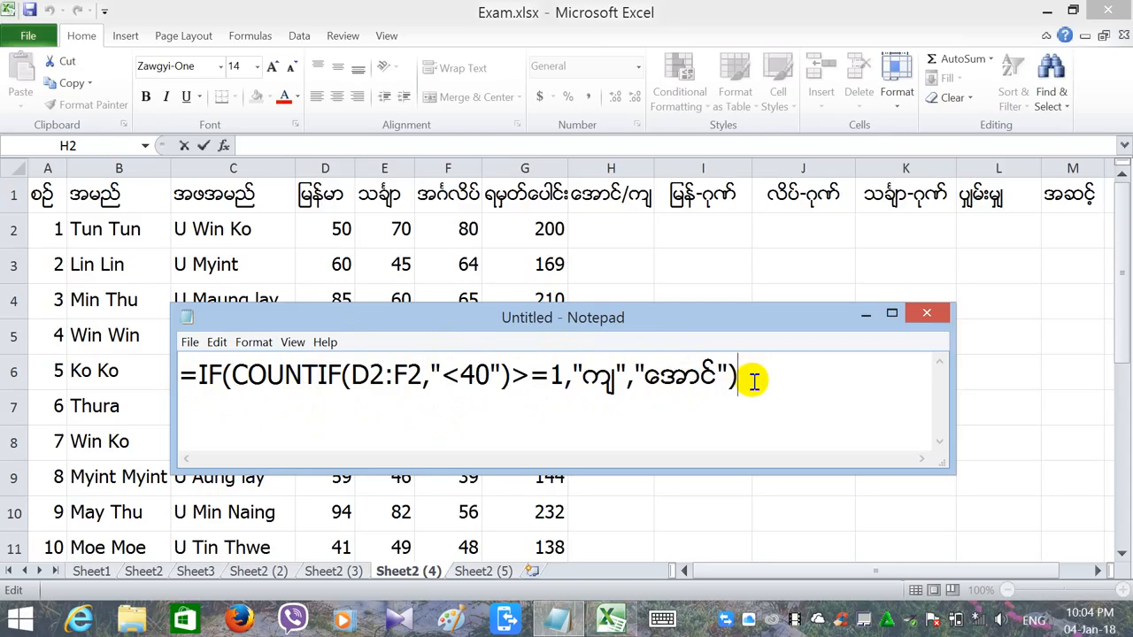
drag(737, 375, 186, 375)
key(ctrl+c)
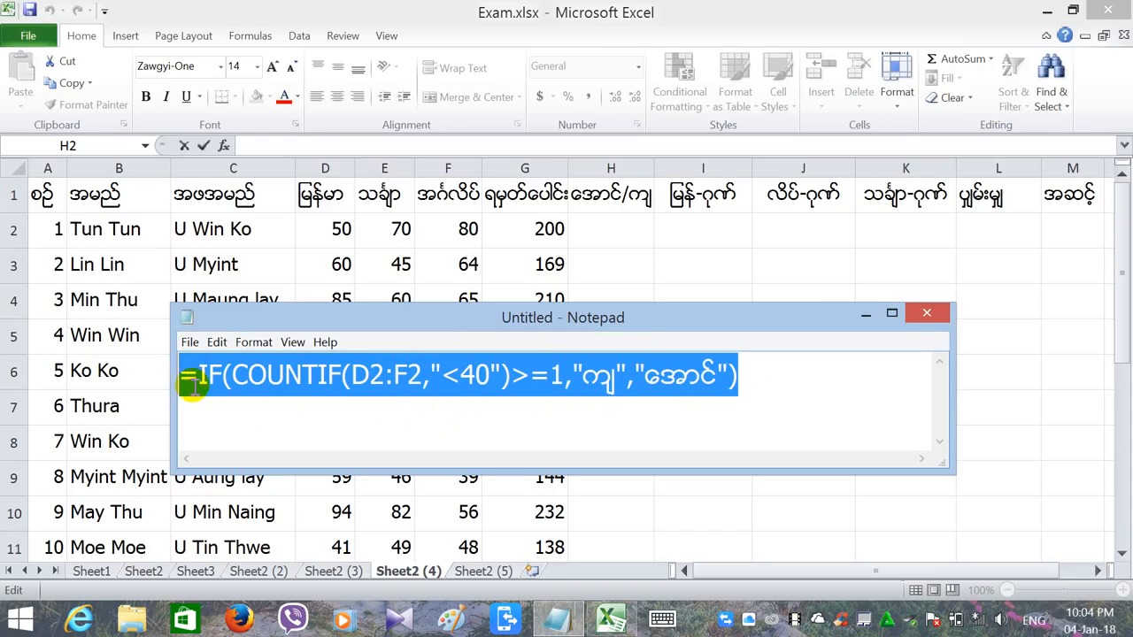
click(865, 315)
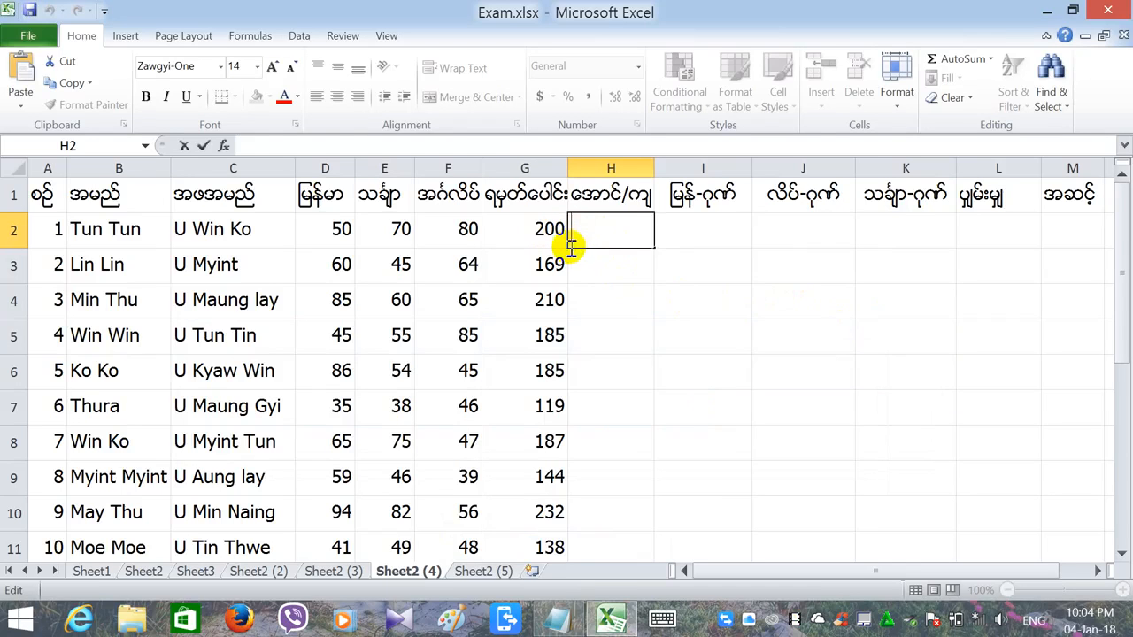
key(ctrl+v)
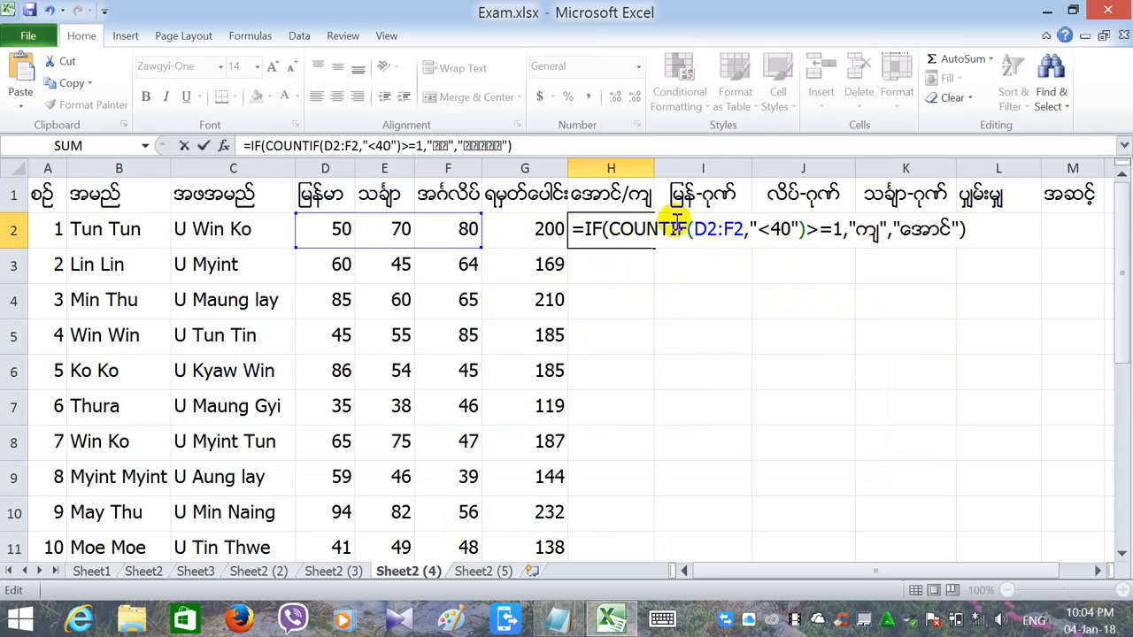
key(Return)
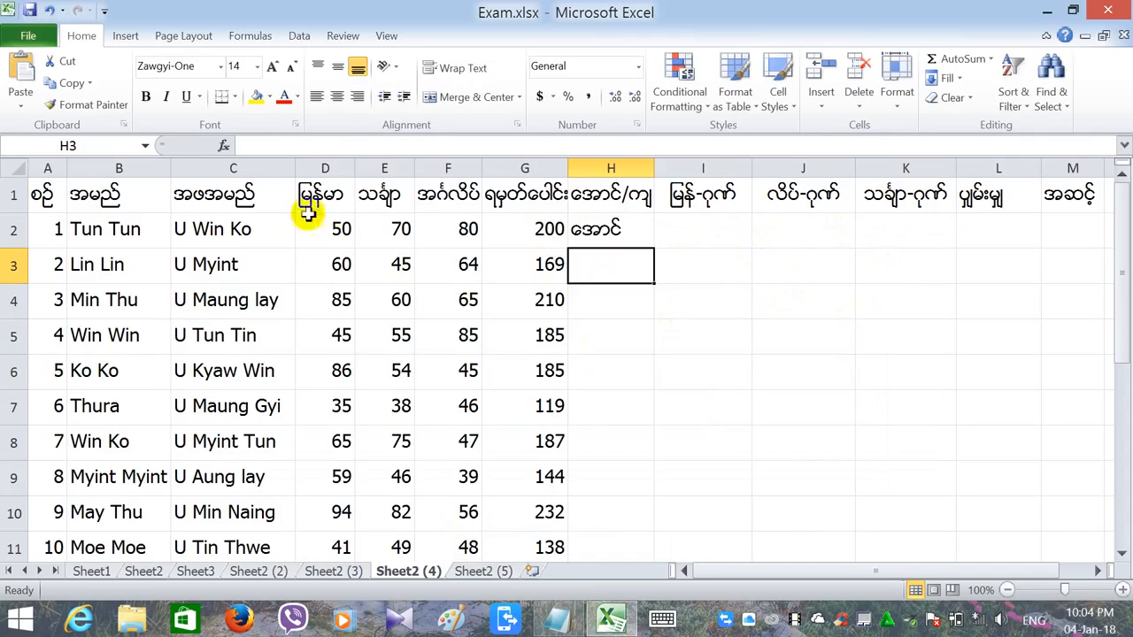
- Fill the pass/fail formula from H2 down to H16 and check the results in several rows
click(639, 235)
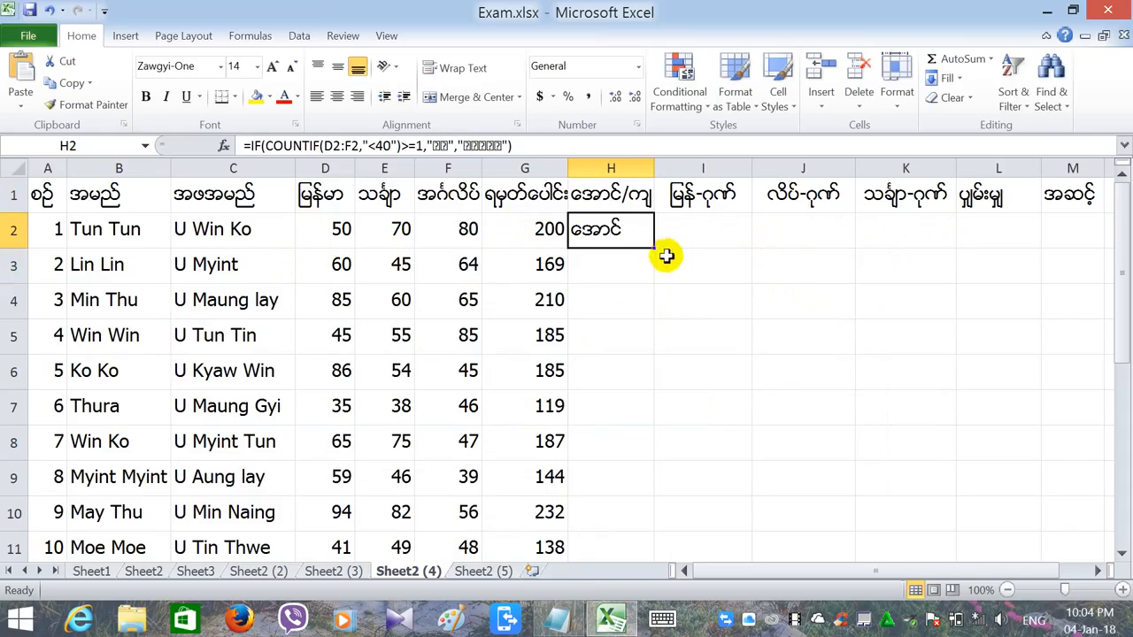
drag(656, 248, 657, 462)
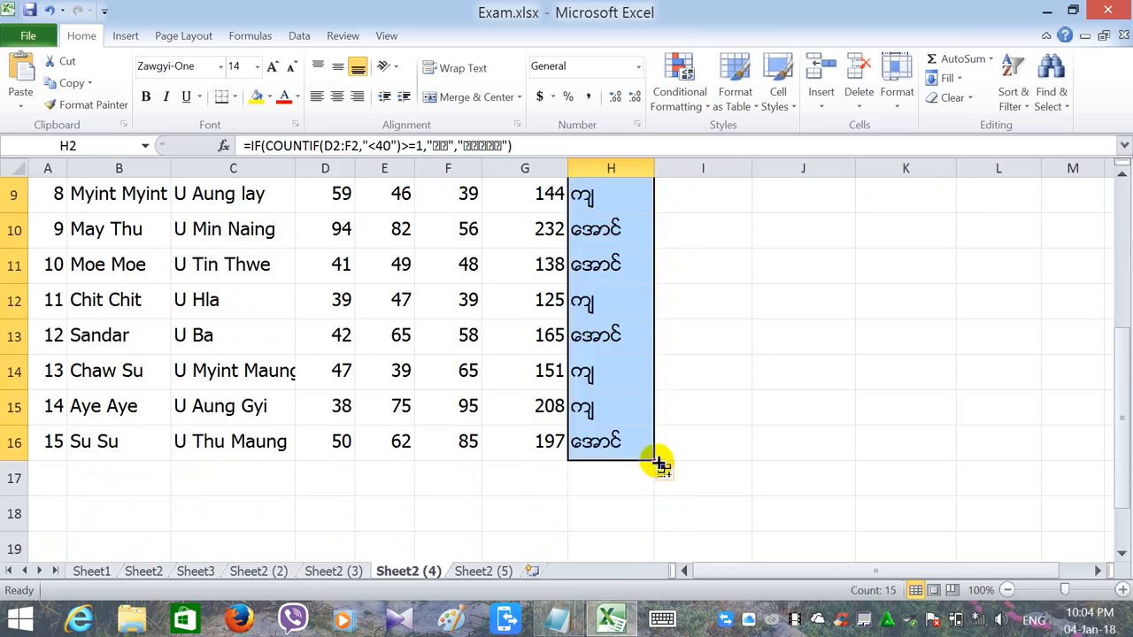
click(584, 509)
click(602, 445)
click(600, 407)
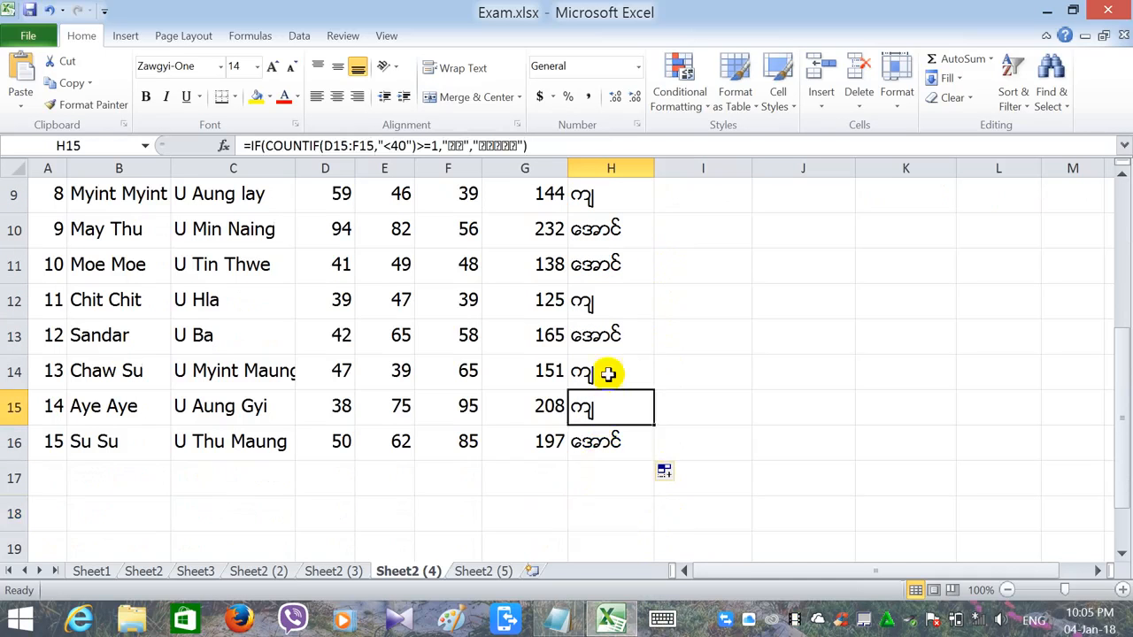
click(607, 371)
click(630, 299)
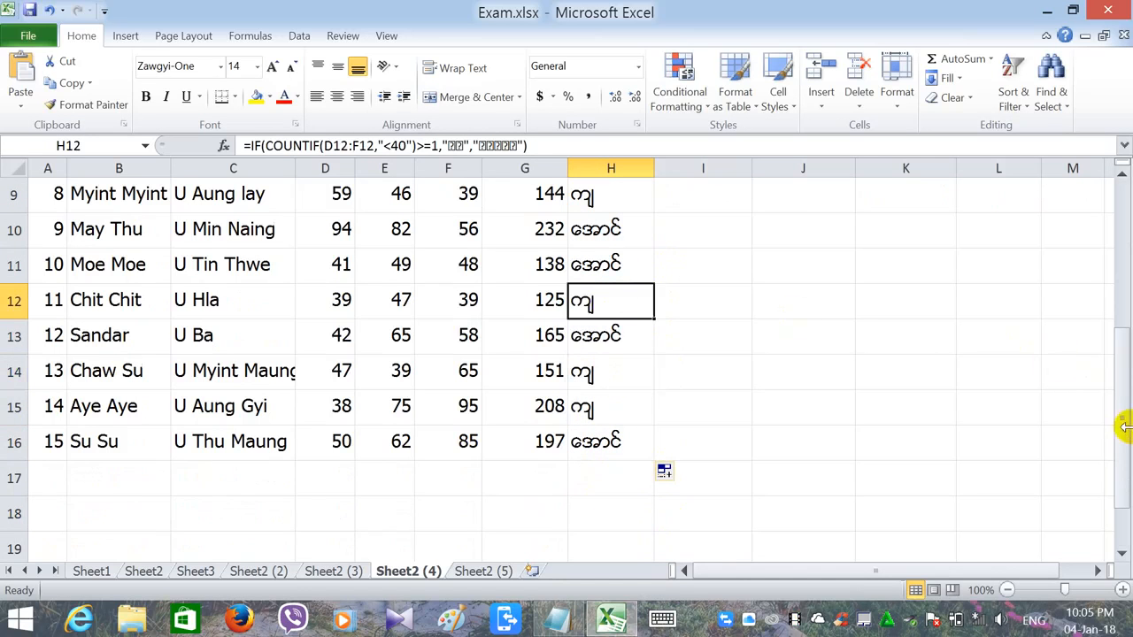
drag(1123, 427, 1113, 257)
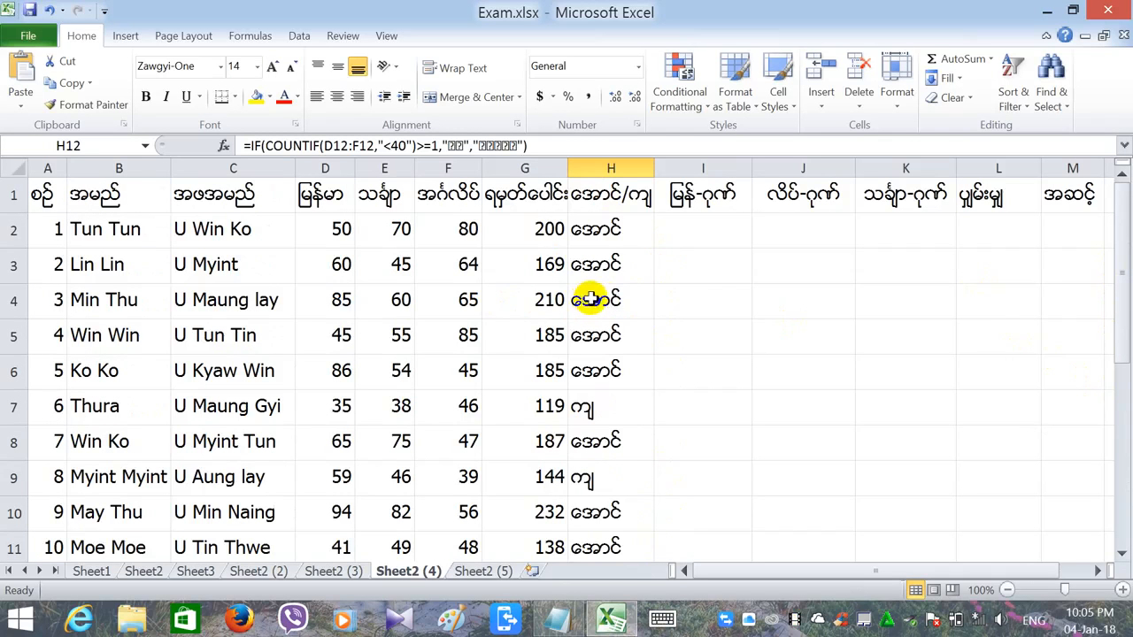
- Begin an IF formula in cell I2 under မြန်-ဂုဏ် with the condition D2>=70
click(702, 236)
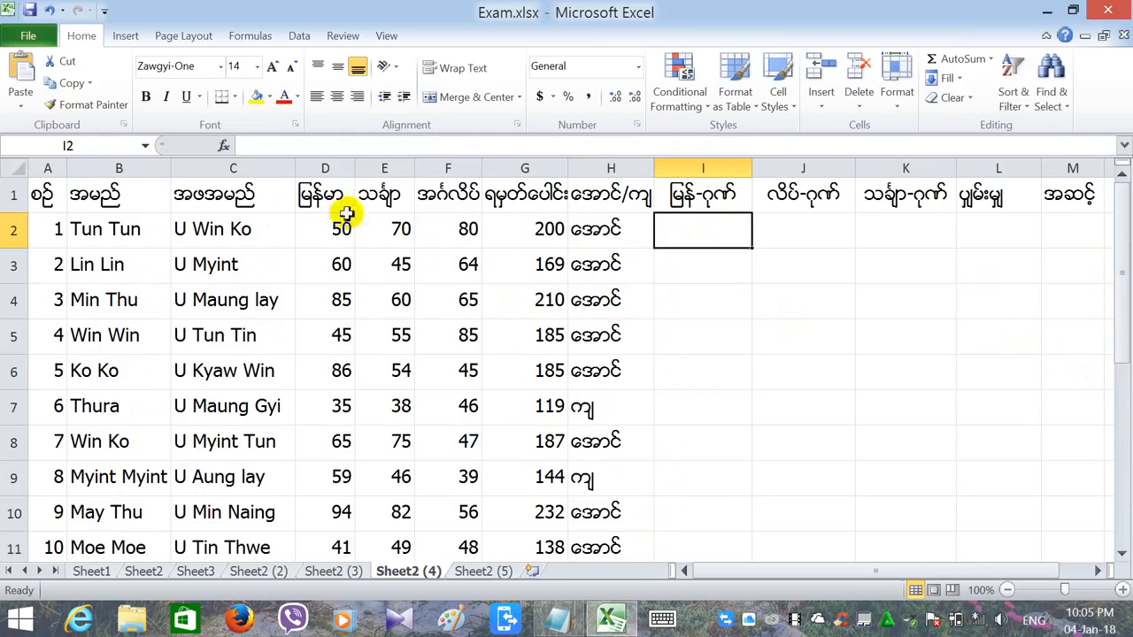
click(278, 146)
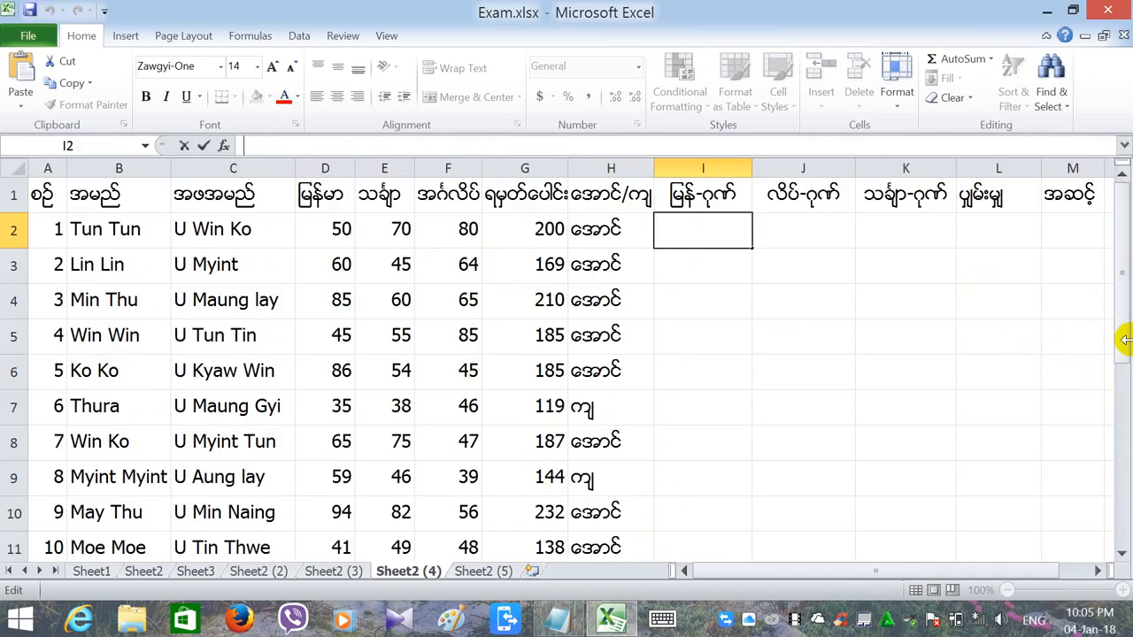
text(=)
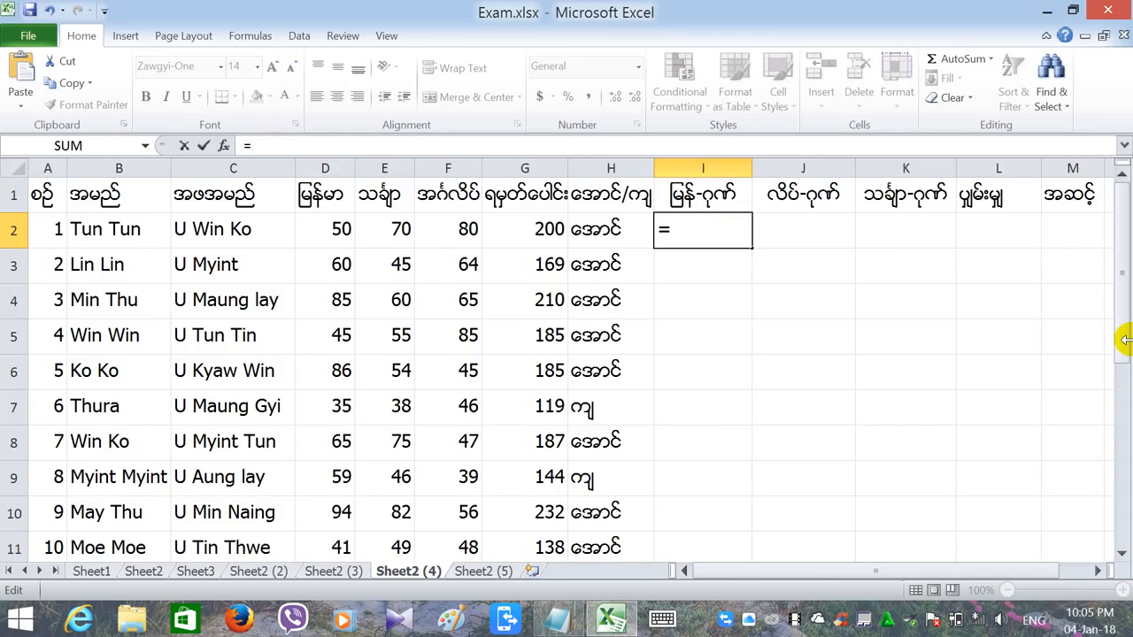
text(င)
key(BackSpace)
key(alt+shift)
text(if)
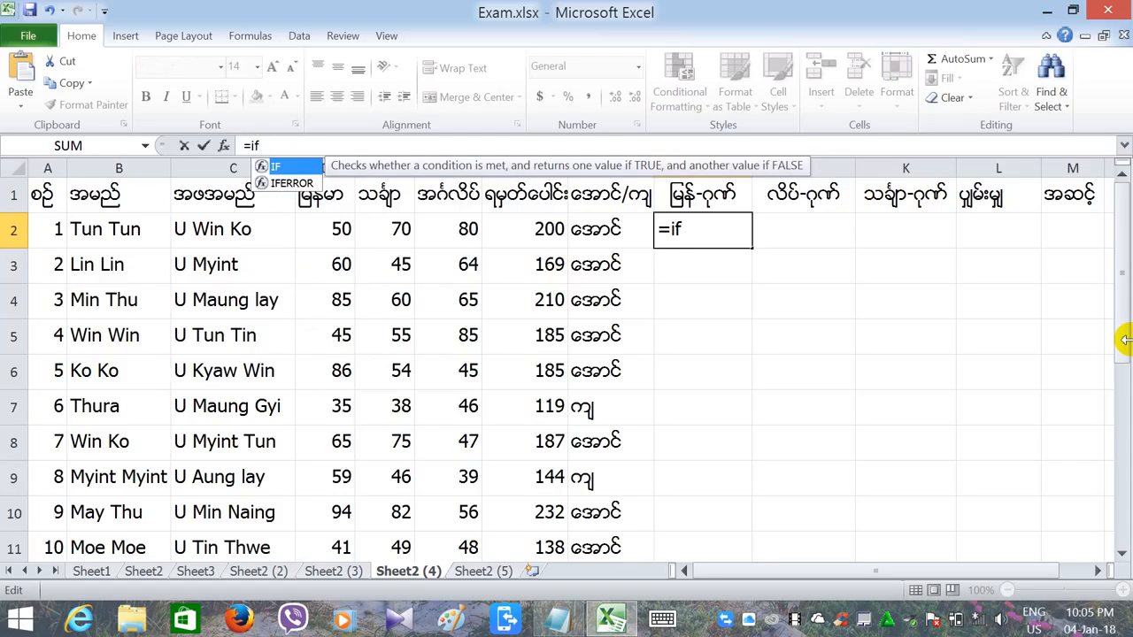
text(()
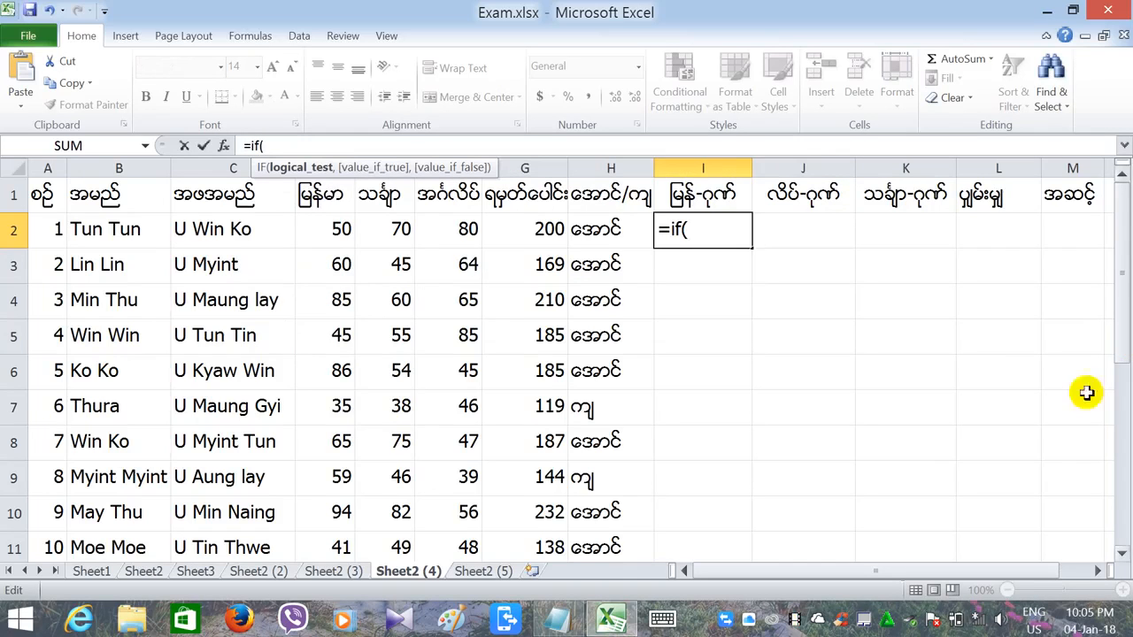
click(314, 223)
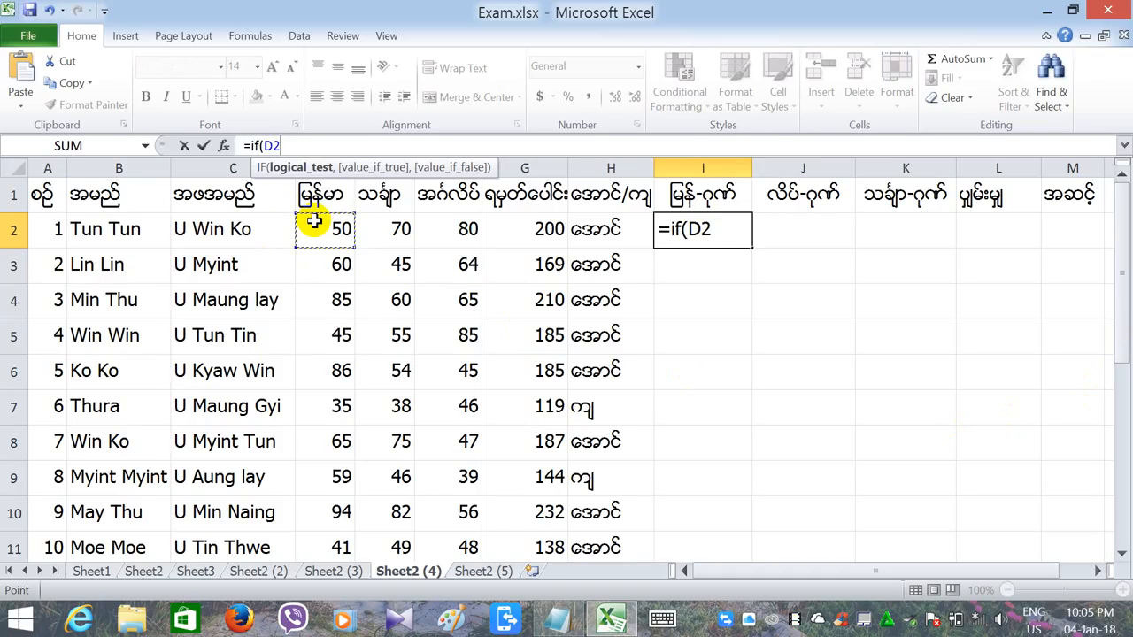
text(>=)
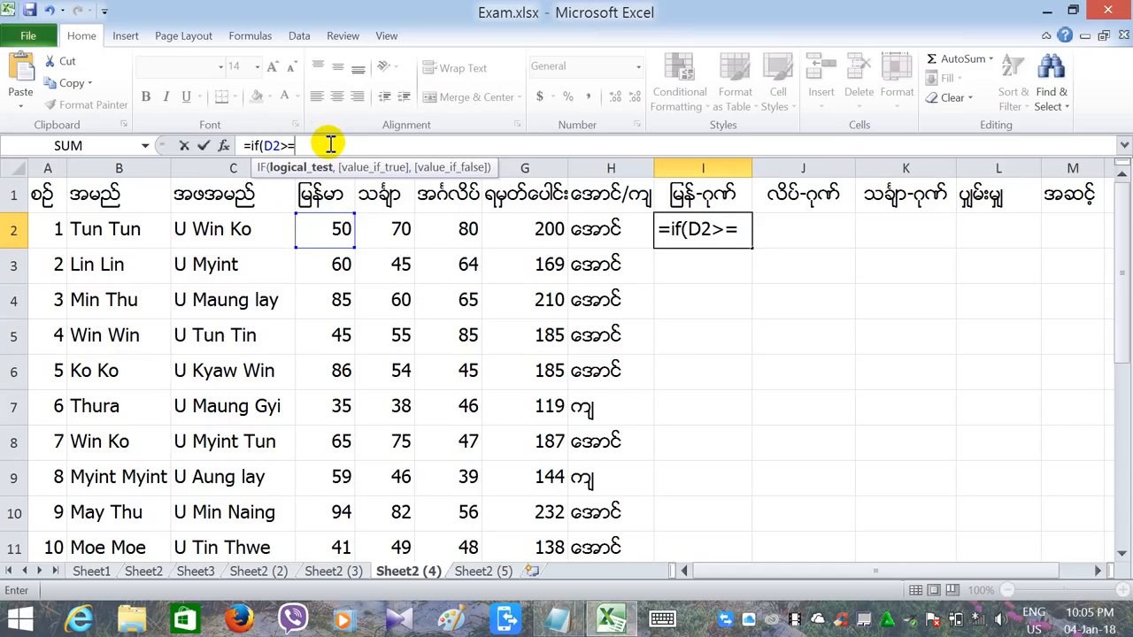
text(70)
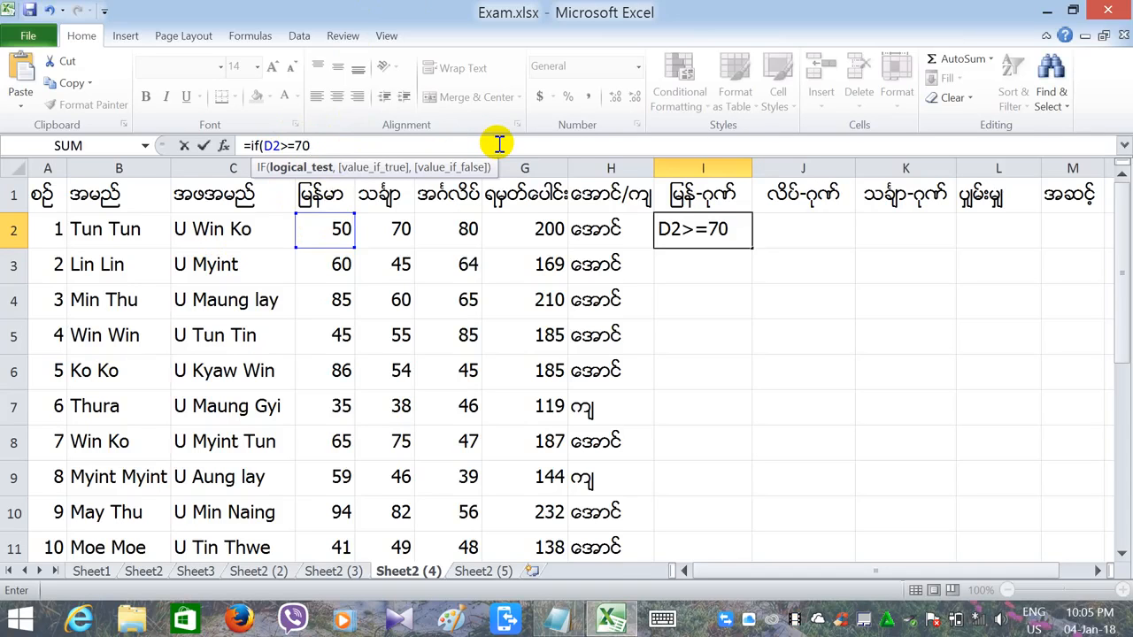
- Complete the I2 formula so it returns "ဂုဏ်" when the condition is true and an empty text "" otherwise
text(,)
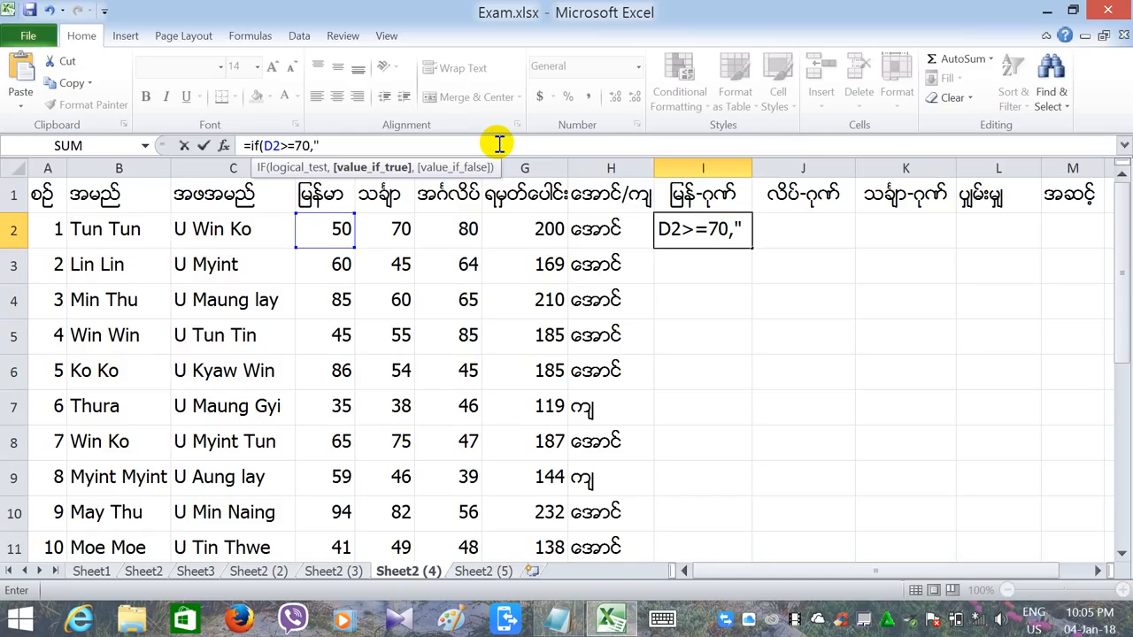
key(alt+shift)
text("ဂုဏ်)
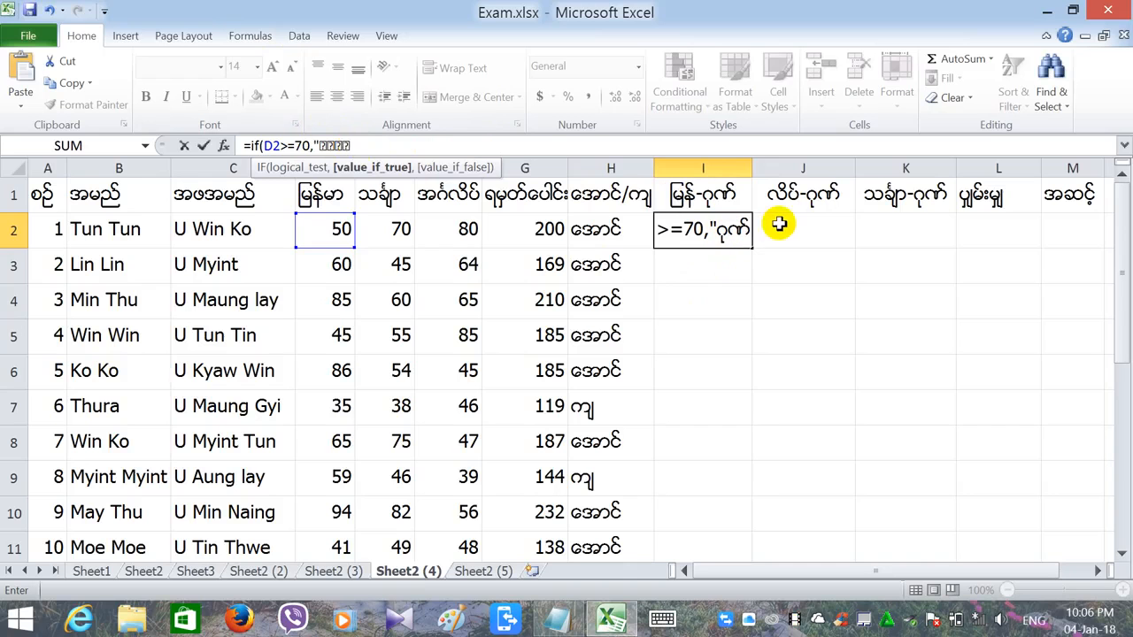
key(alt+shift)
text(")
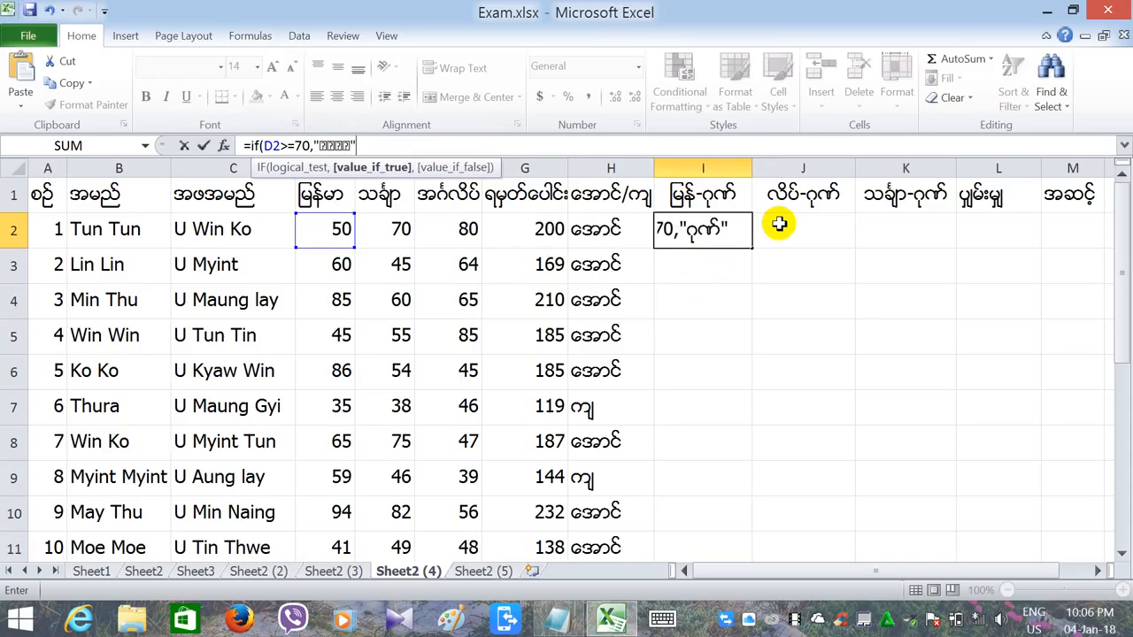
text(,)
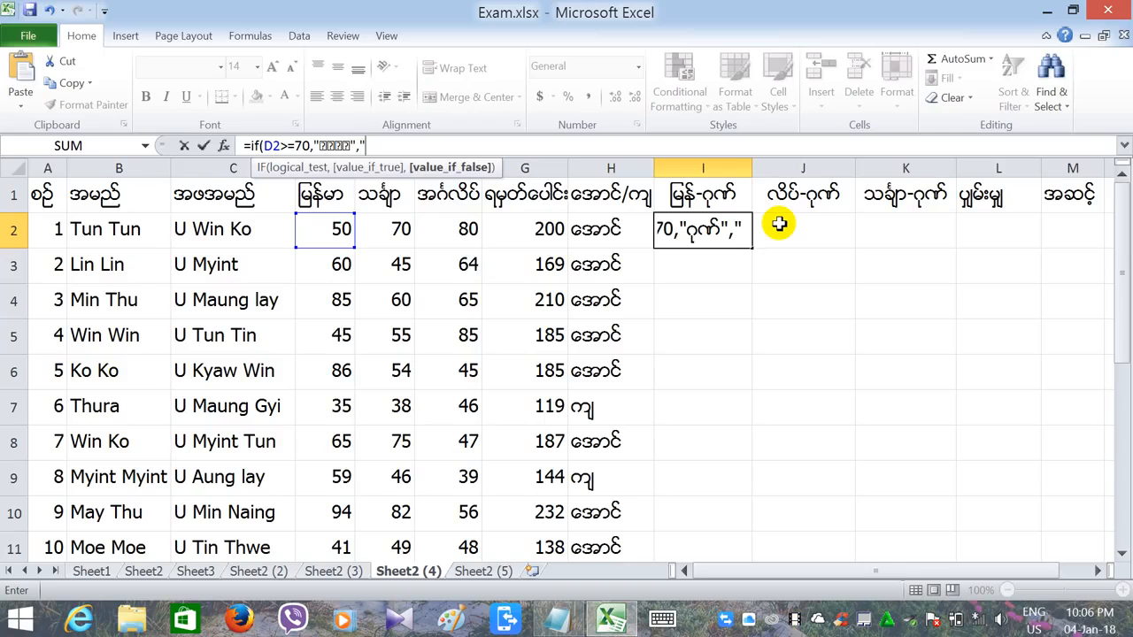
text(""))
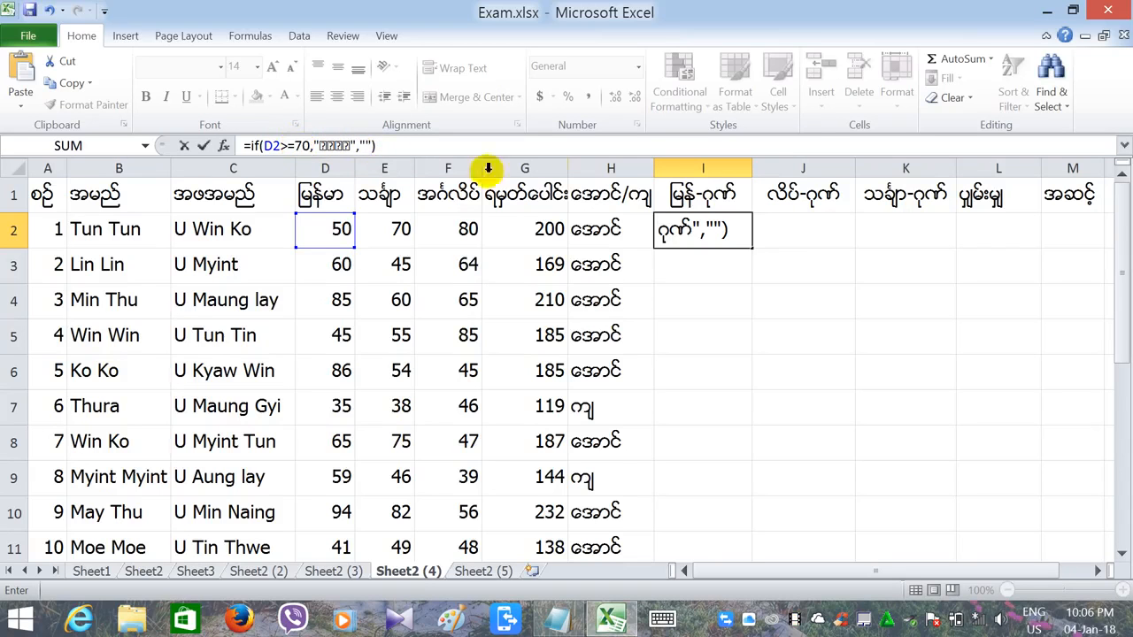
key(Return)
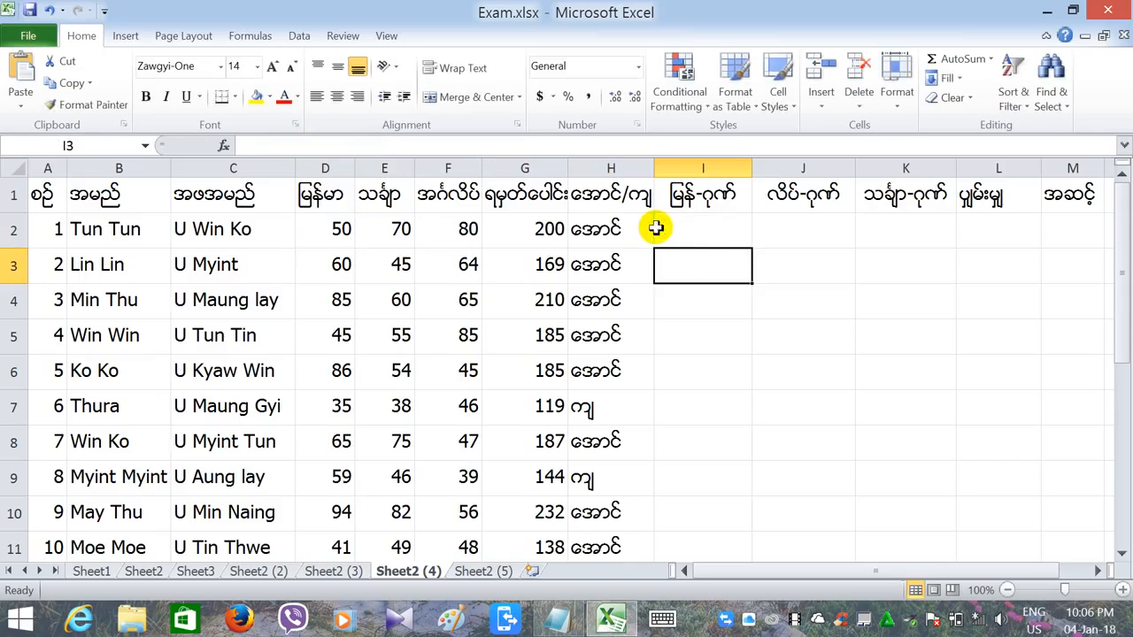
- Fill the Myanmar distinction formula from I2 down to I16 and check the filled formula in I10
click(704, 240)
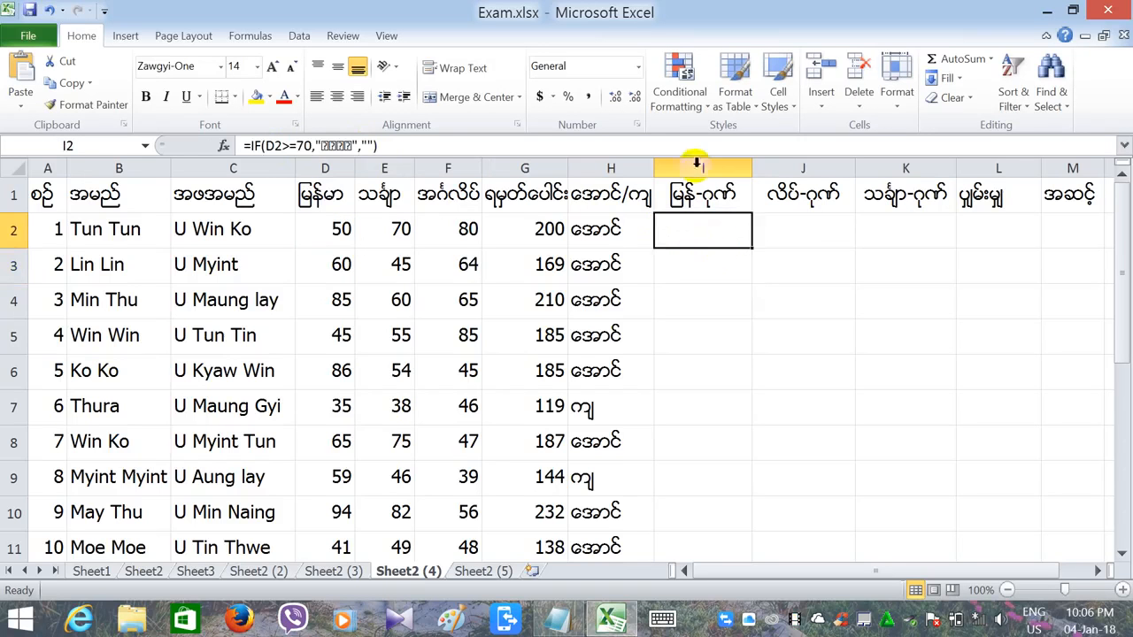
click(769, 231)
click(720, 230)
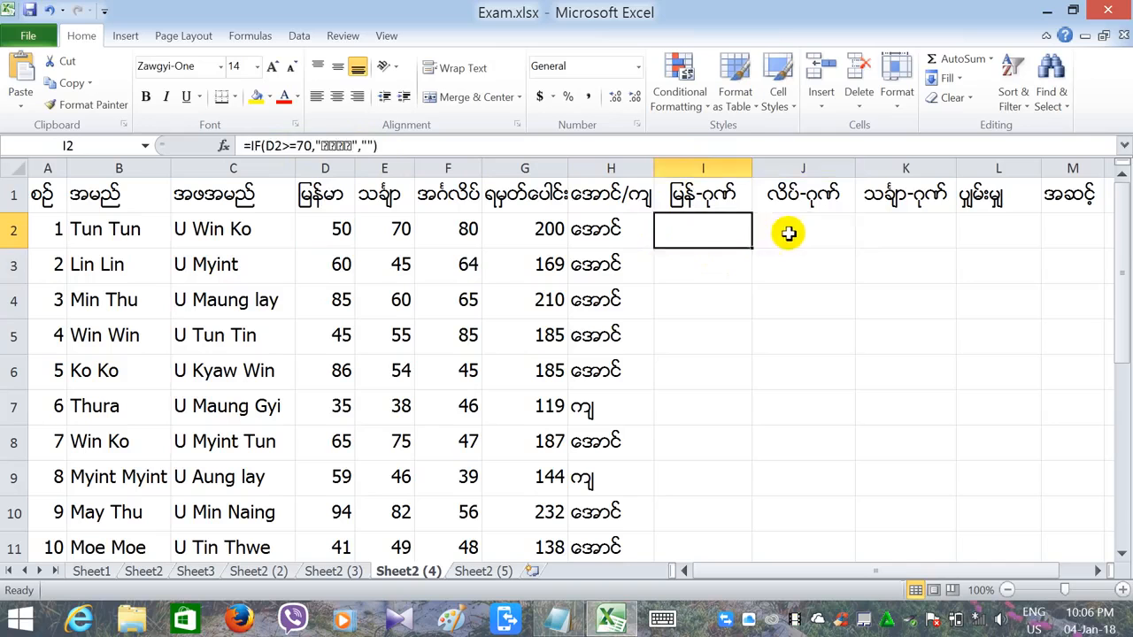
click(786, 230)
click(741, 233)
click(799, 232)
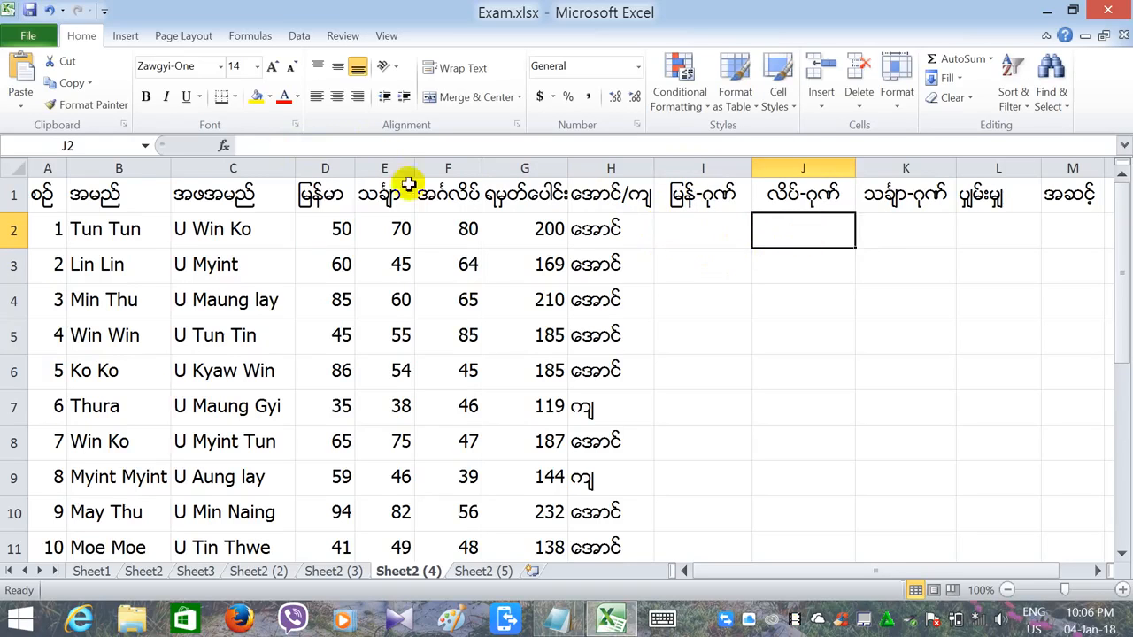
click(666, 230)
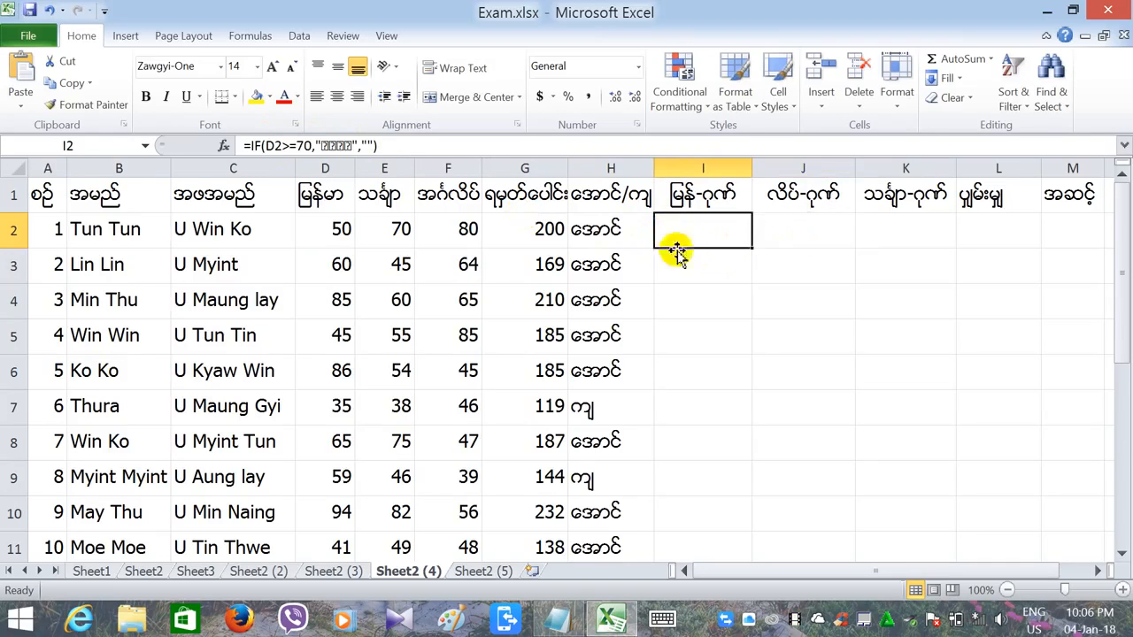
drag(748, 249, 752, 491)
click(812, 485)
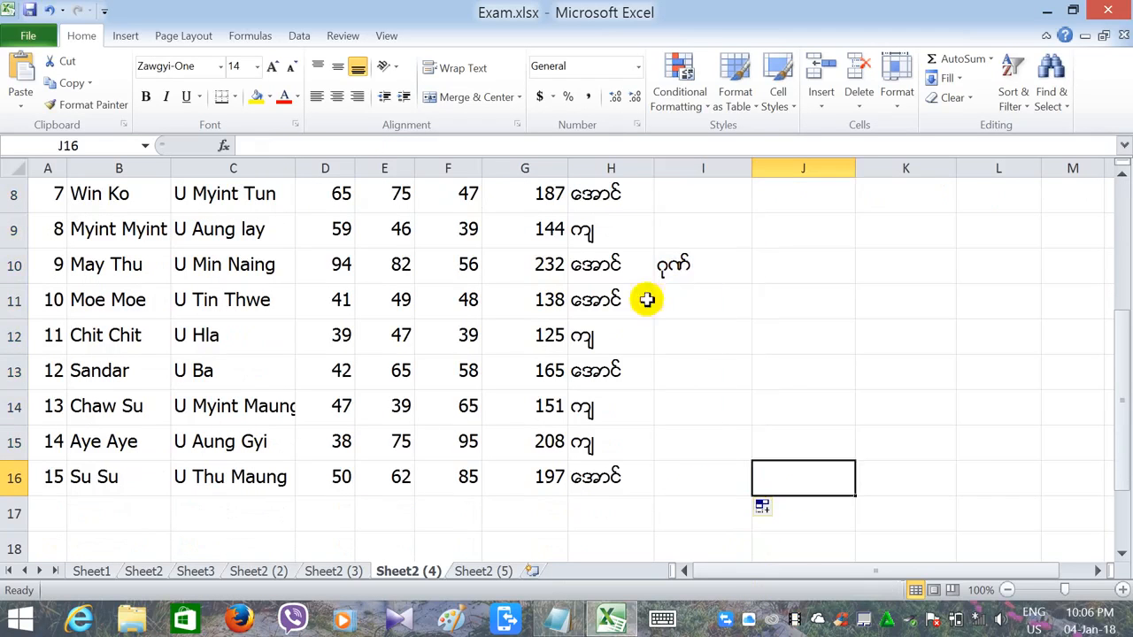
click(694, 270)
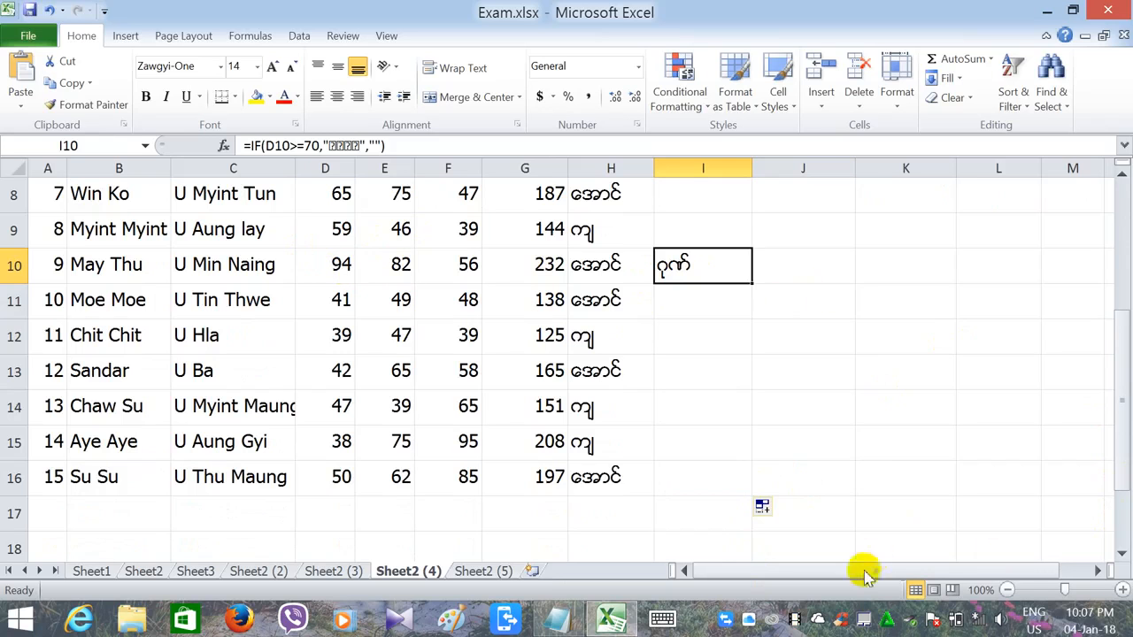
- Begin an IF formula in cell J2 with the condition E2>=80
drag(1115, 434, 1120, 278)
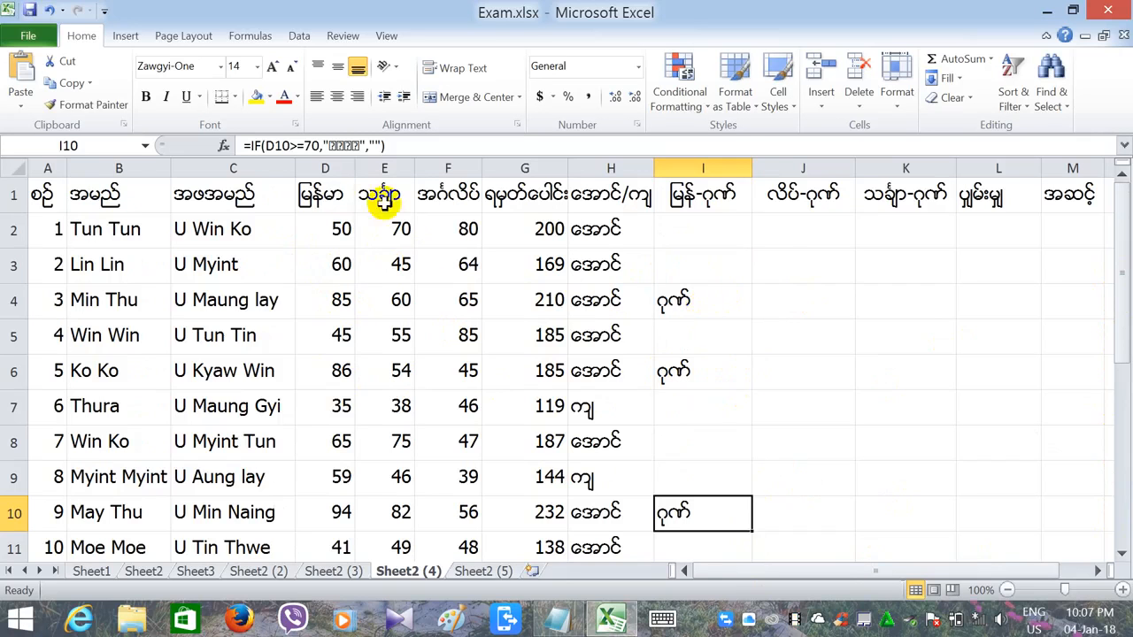
click(386, 198)
click(780, 234)
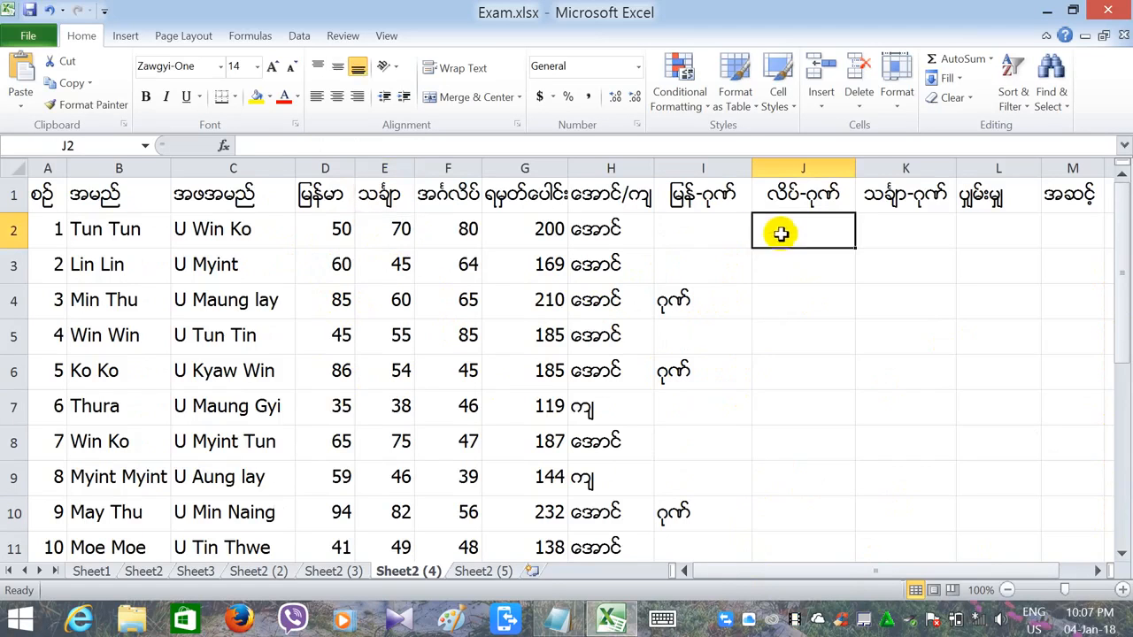
click(259, 145)
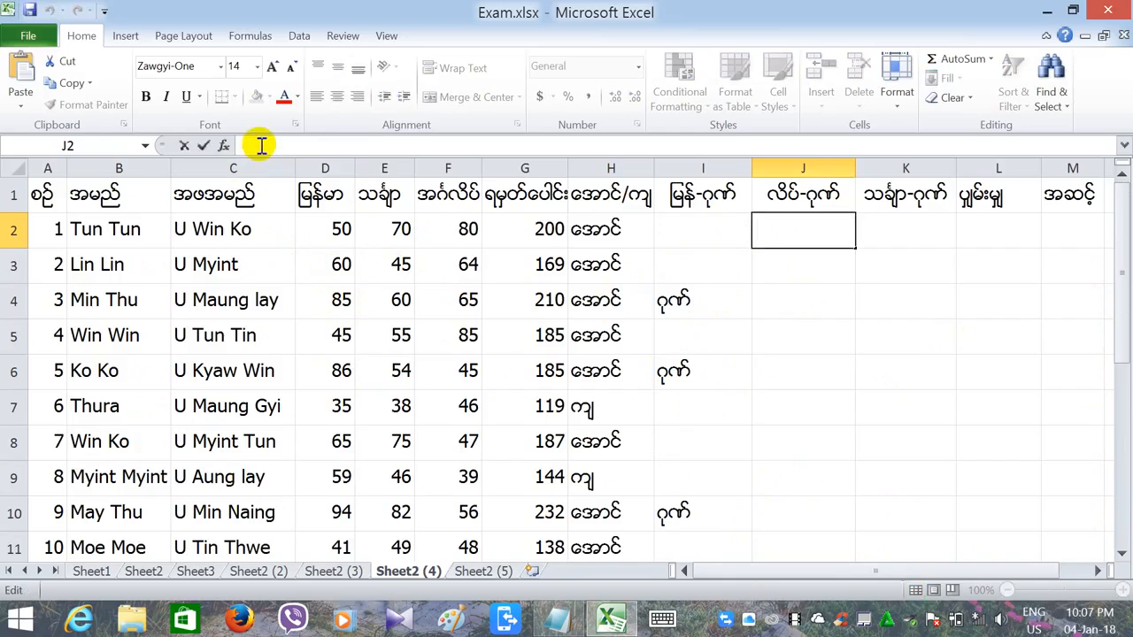
text(=)
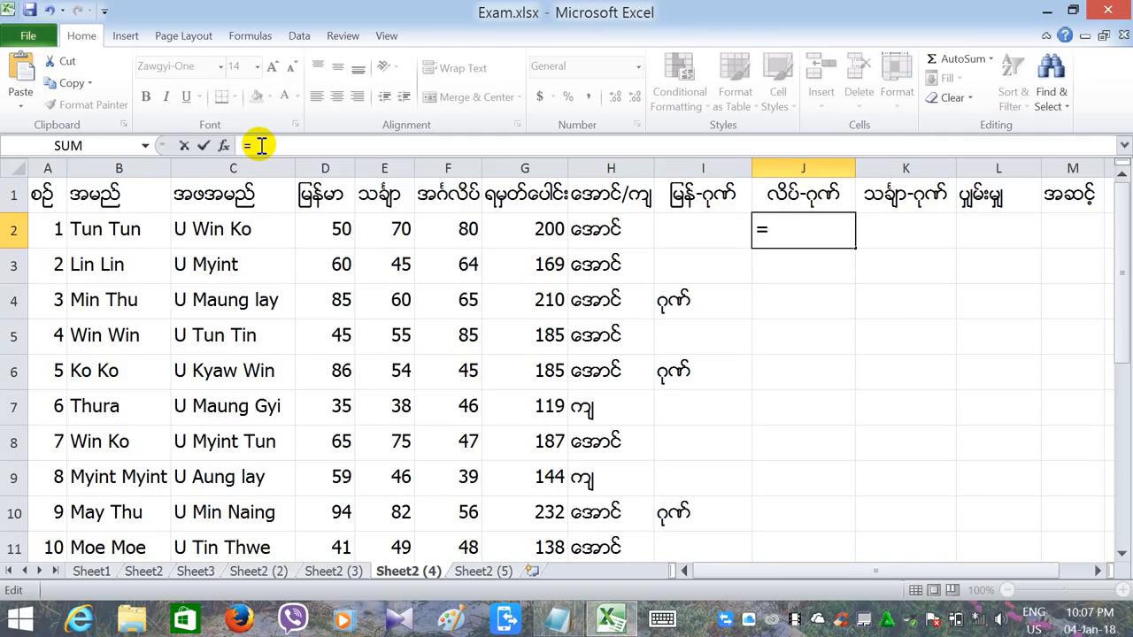
text(if)
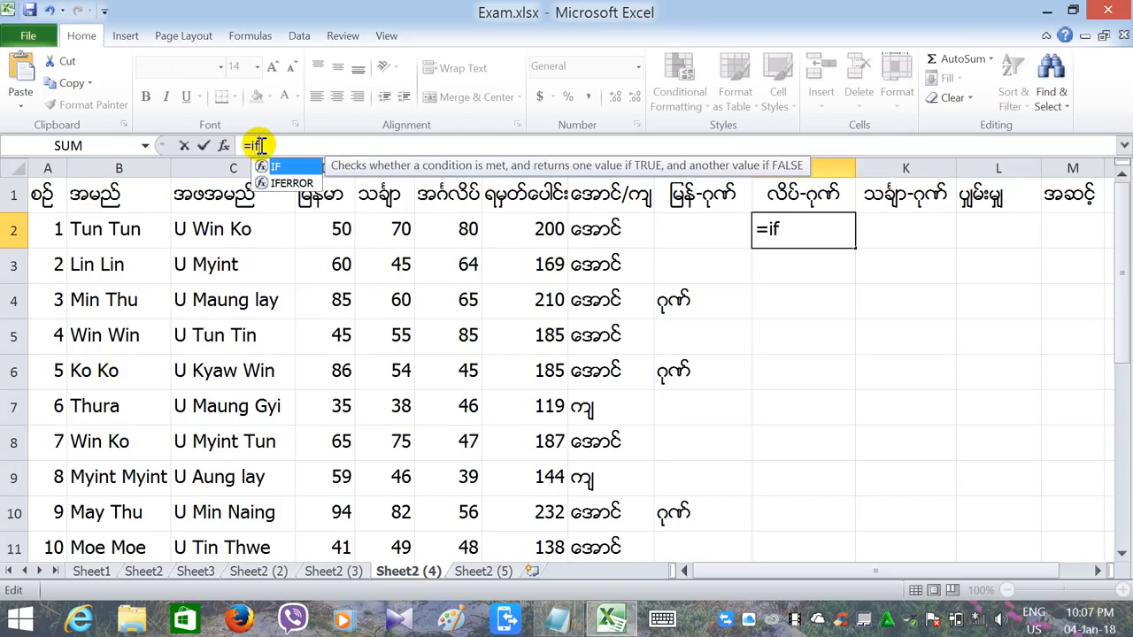
text(()
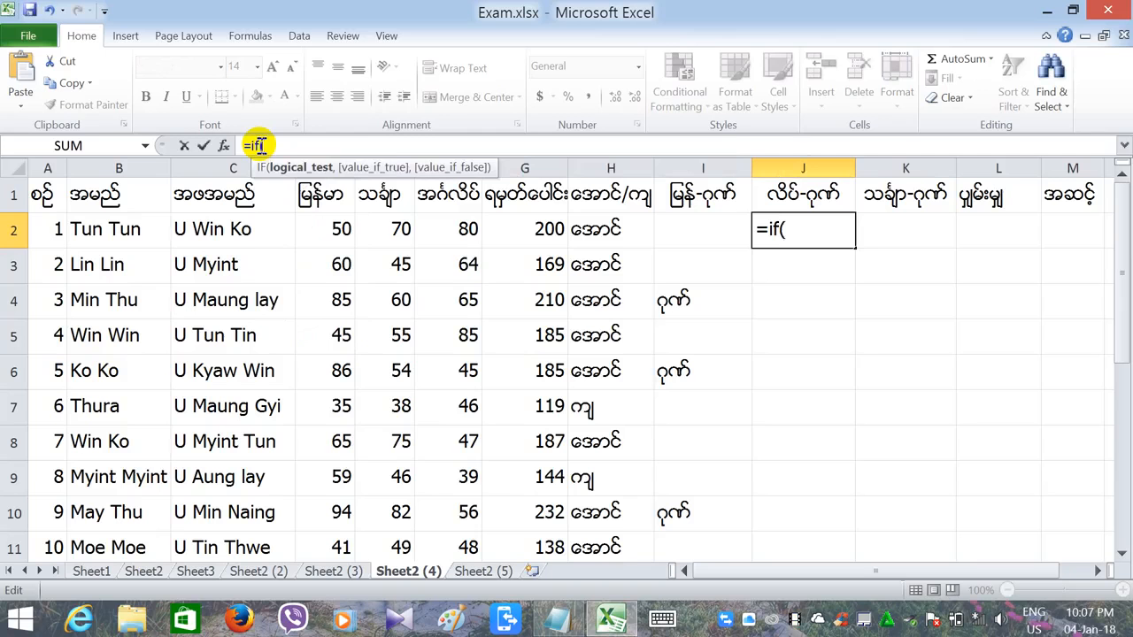
click(384, 237)
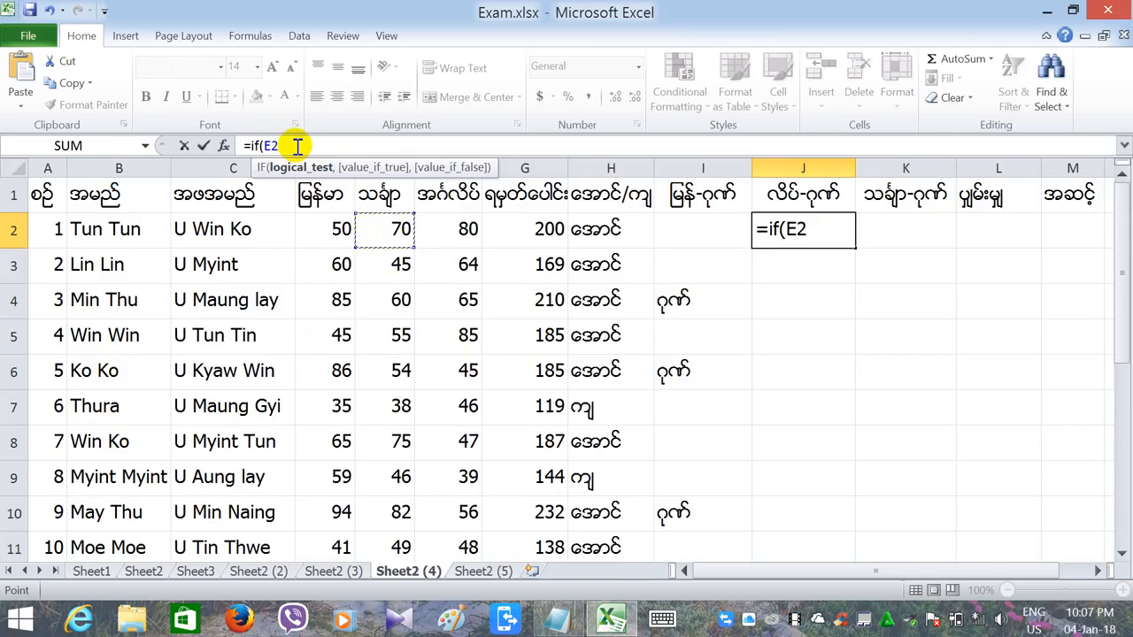
key(F8)
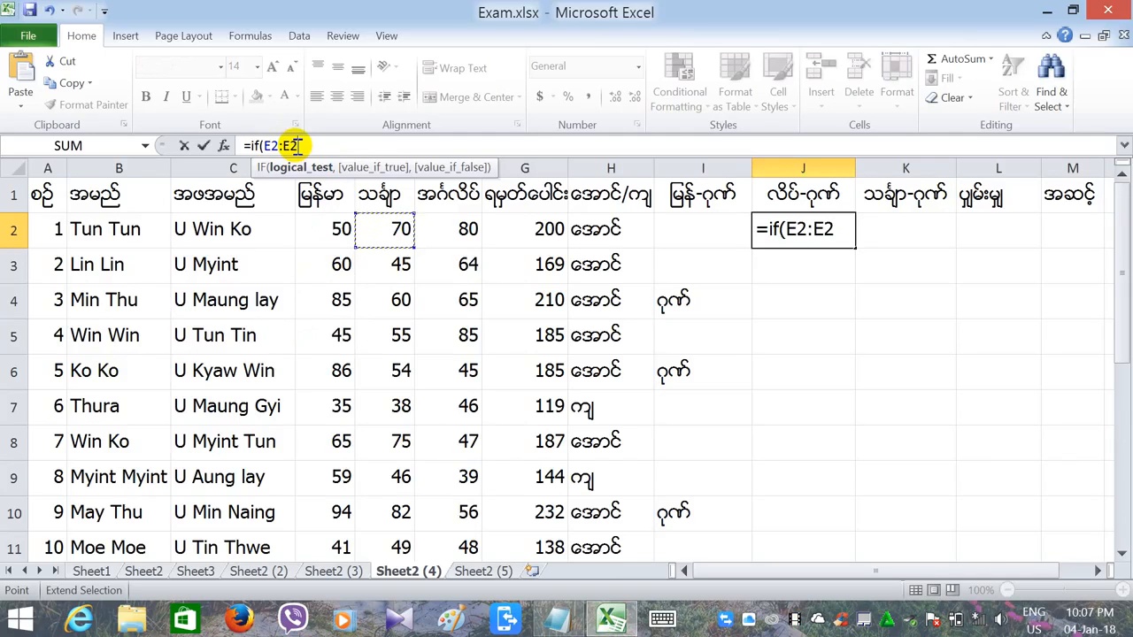
key(BackSpace)
key(BackSpace)
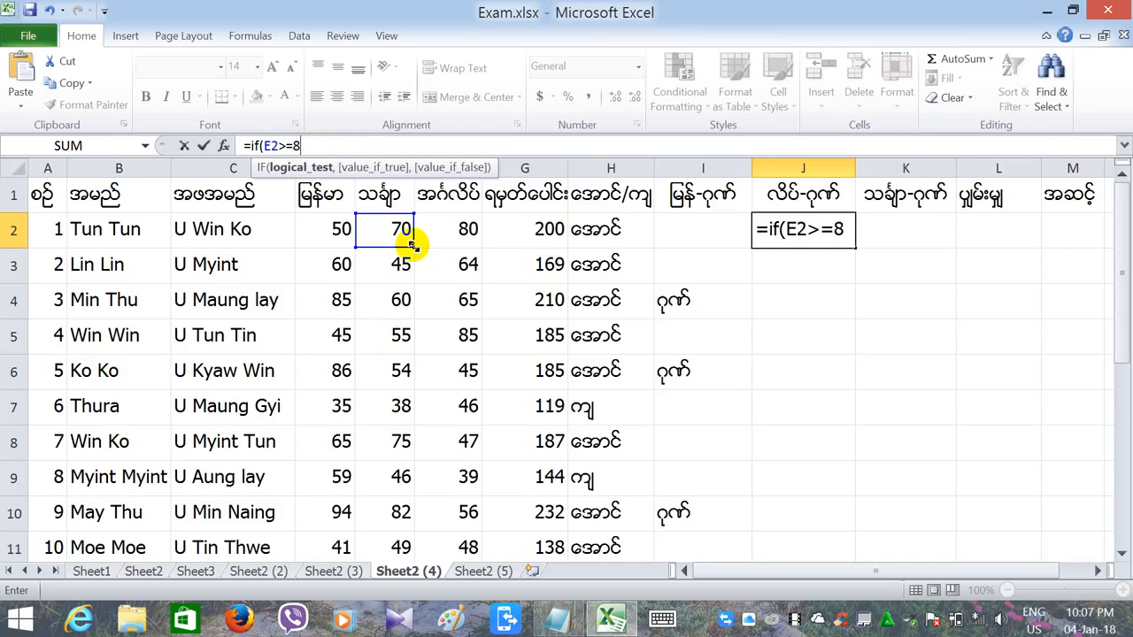
text(0,)
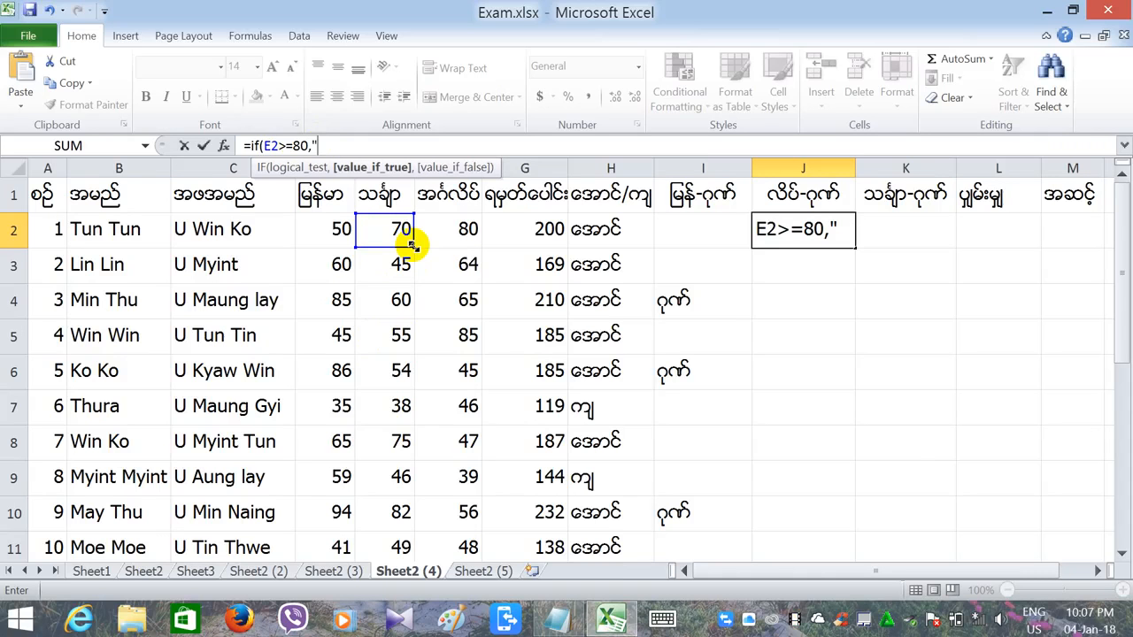
- Complete the J2 formula so it returns "ဂုဏ်" when the condition is true and an empty text "" otherwise
key(alt+shift)
text("ဂုဏ်)
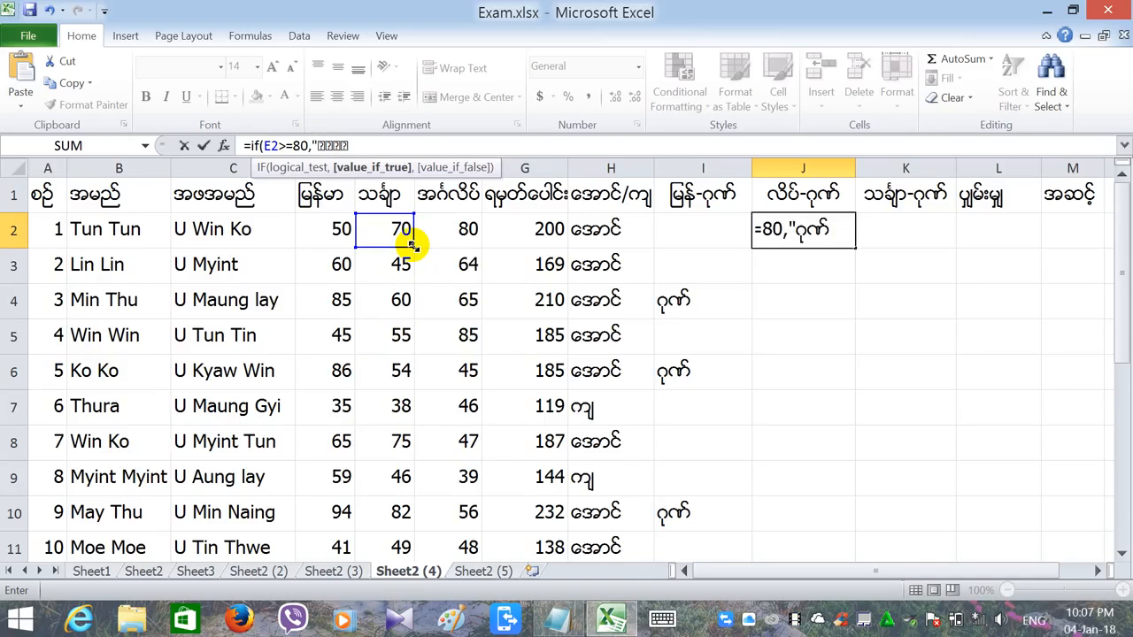
key(alt+shift)
text(",)
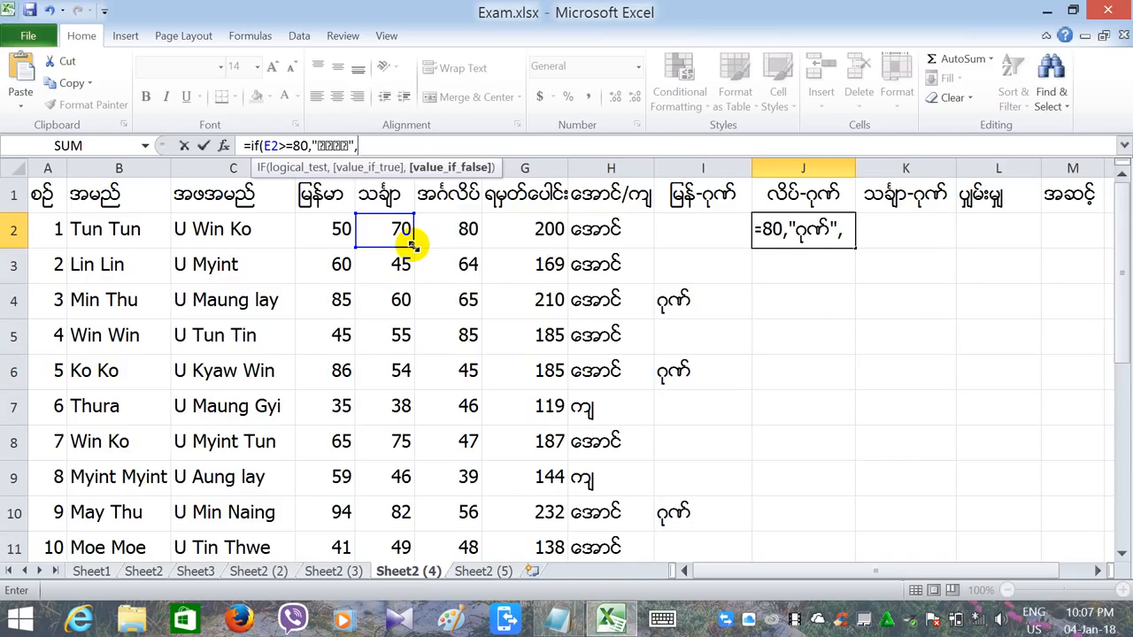
text(""))
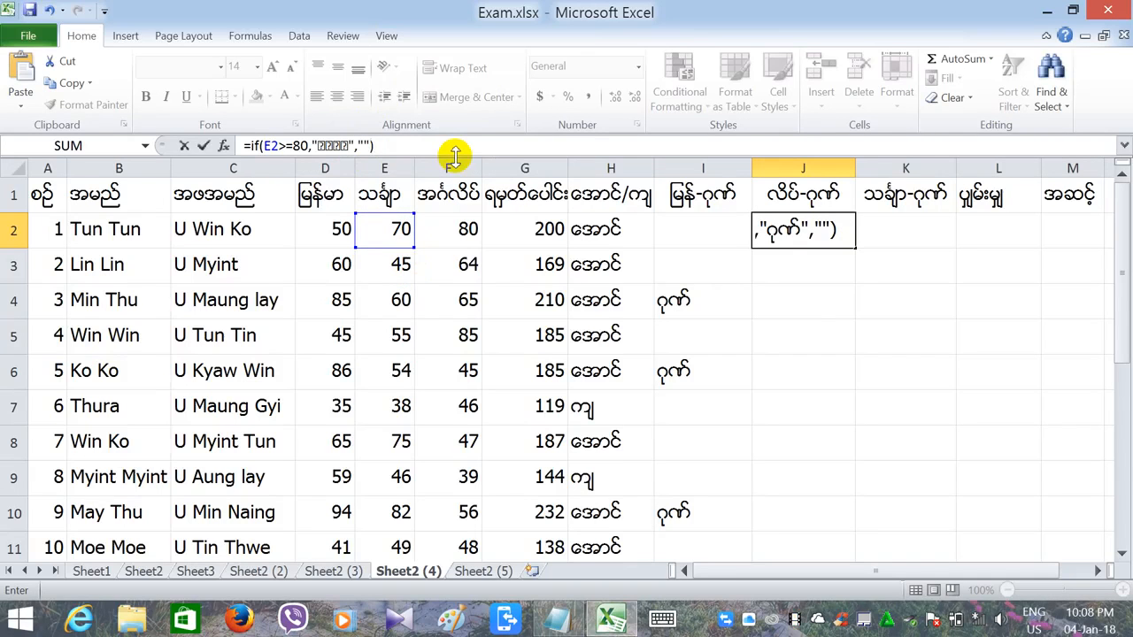
key(Return)
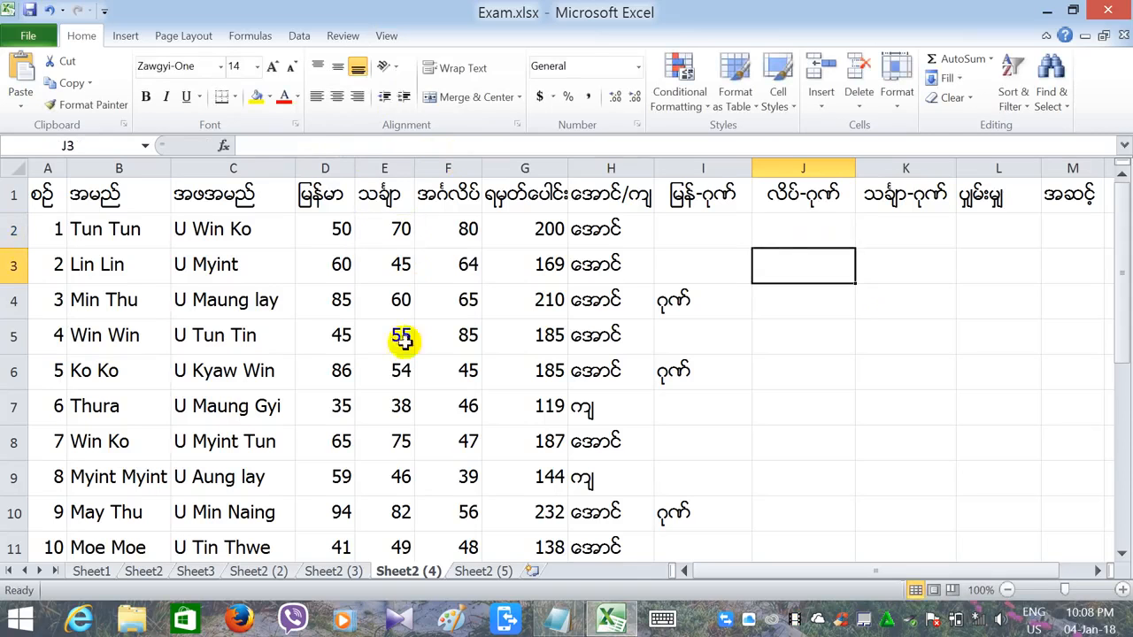
- Swap the two distinction headers so that J1 reads သင်္ချာ-ဂုဏ် and K1 reads လိပ်-ဂုဏ်
click(807, 195)
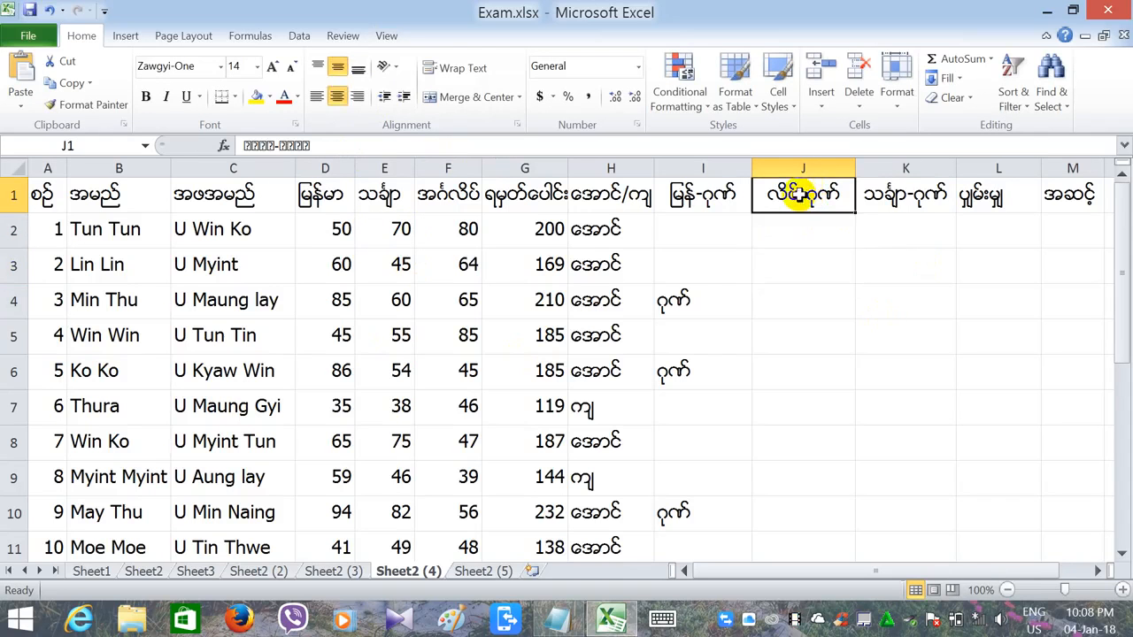
double_click(799, 194)
key(BackSpace)
key(BackSpace)
key(BackSpace)
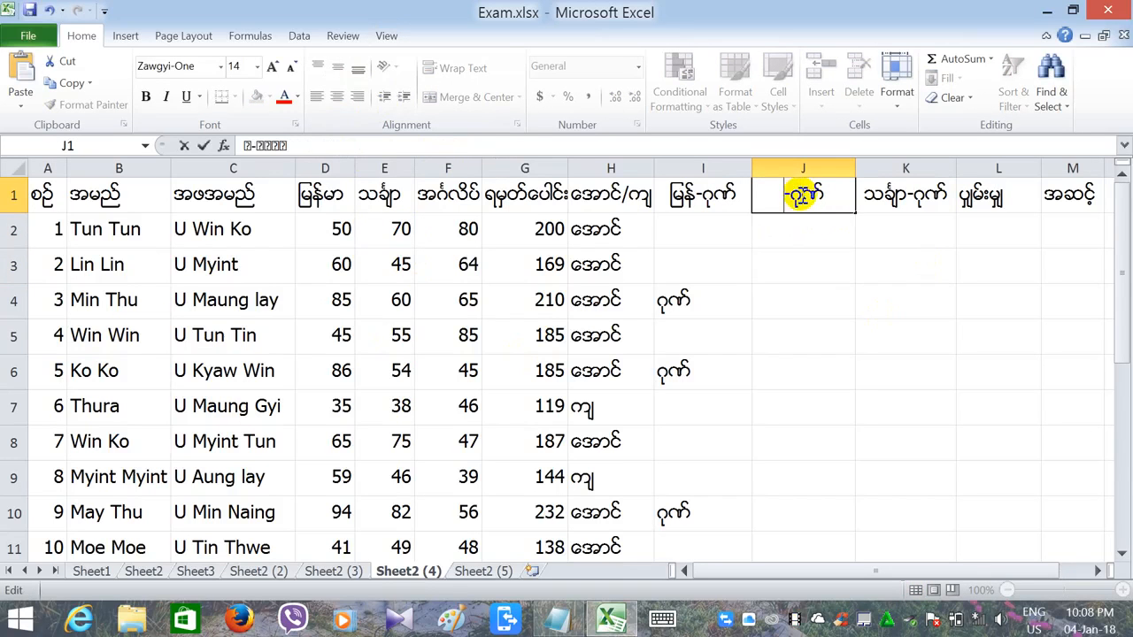
text(ဝင)
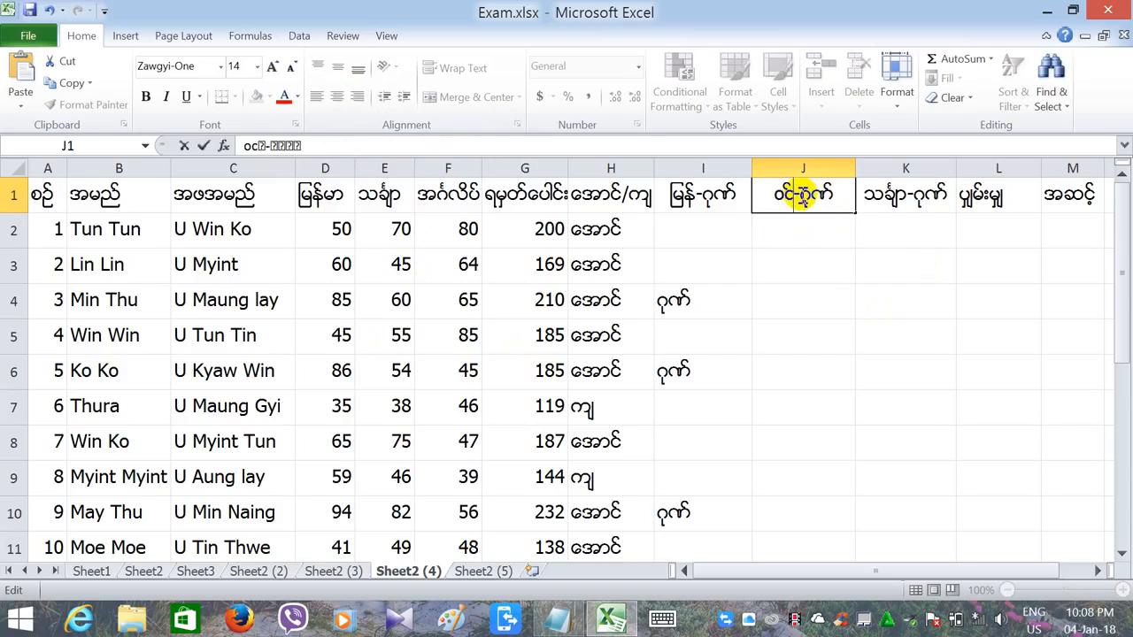
key(BackSpace)
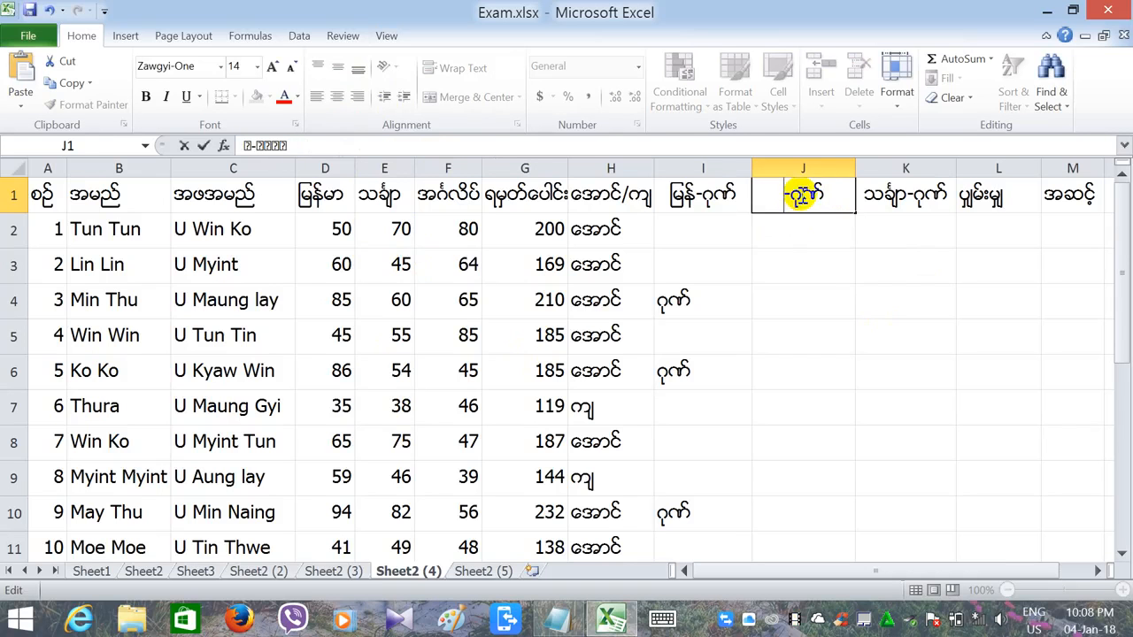
key(BackSpace)
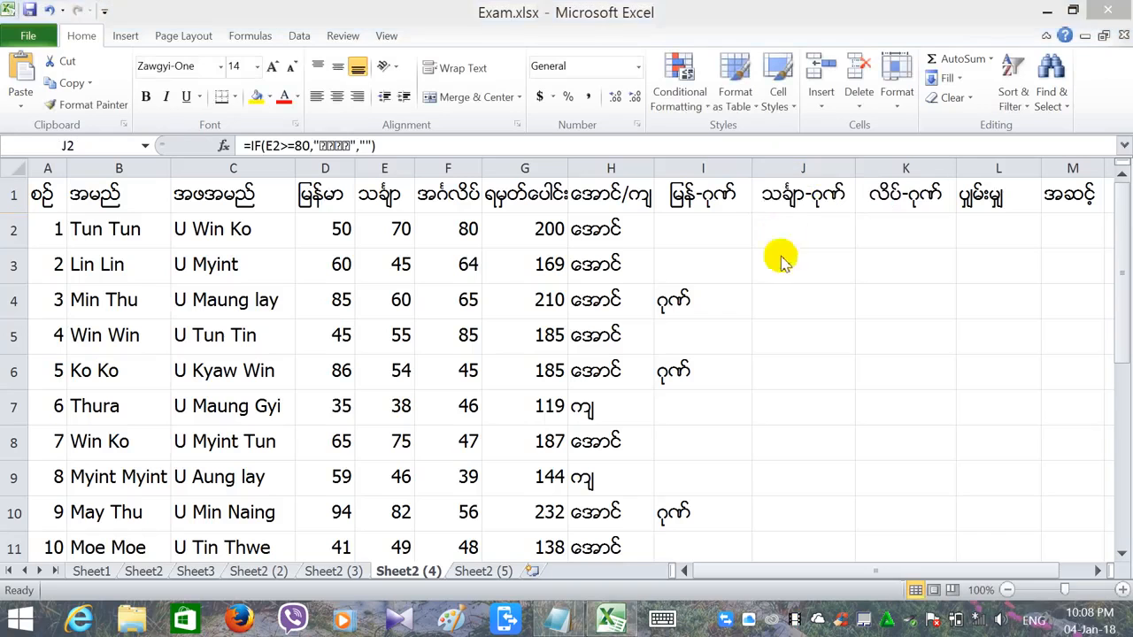
- Fill the mathematics distinction formula from J2 down to J16
click(783, 225)
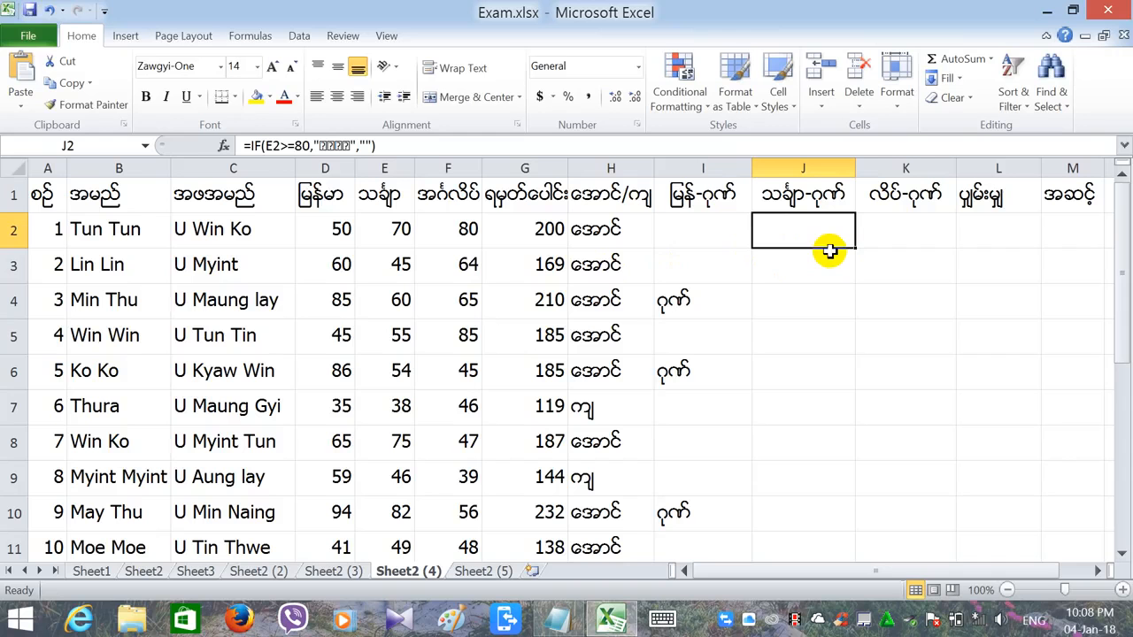
drag(854, 250, 795, 492)
click(748, 513)
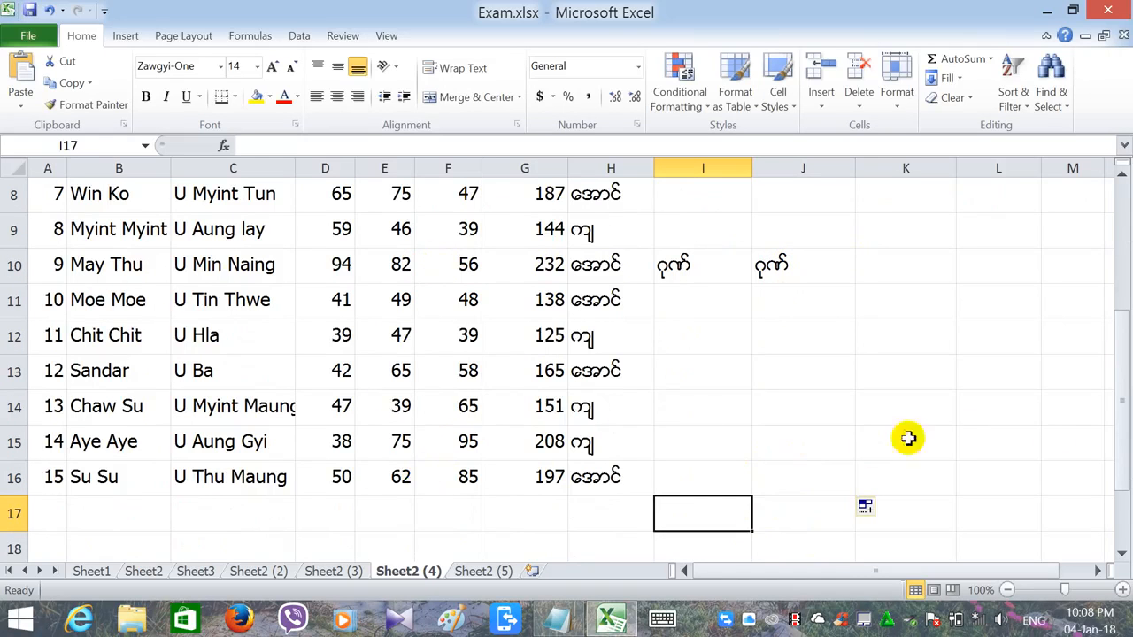
- Copy the full formula text =IF(E2>=80,"ဂုဏ်","") from cell J2 and leave the cell as it is
drag(1120, 440, 1122, 281)
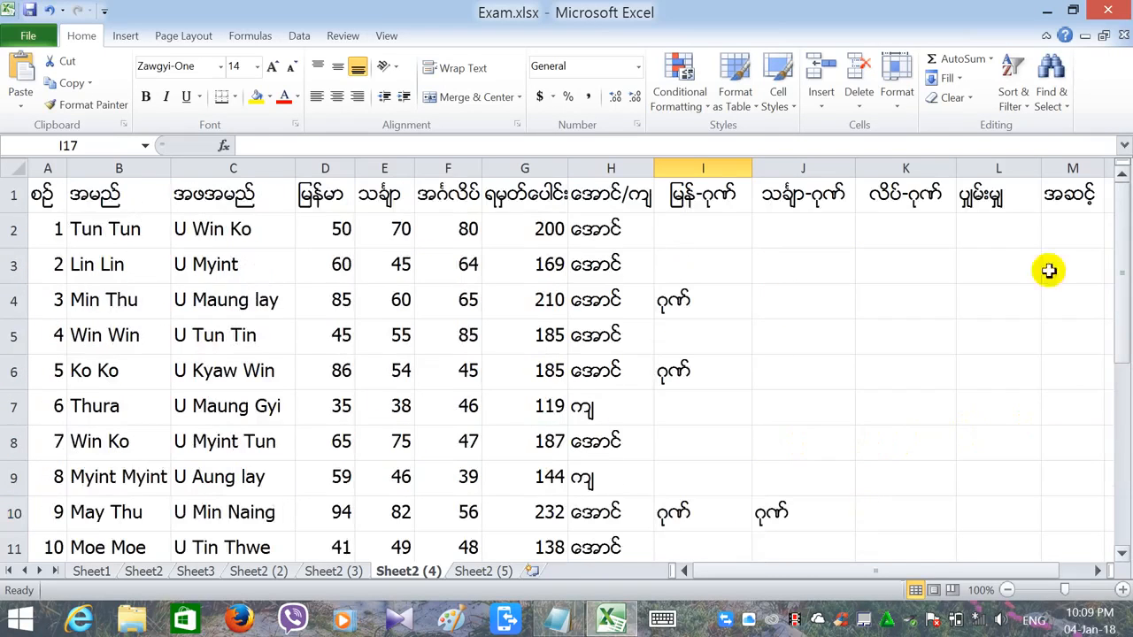
click(807, 243)
click(877, 237)
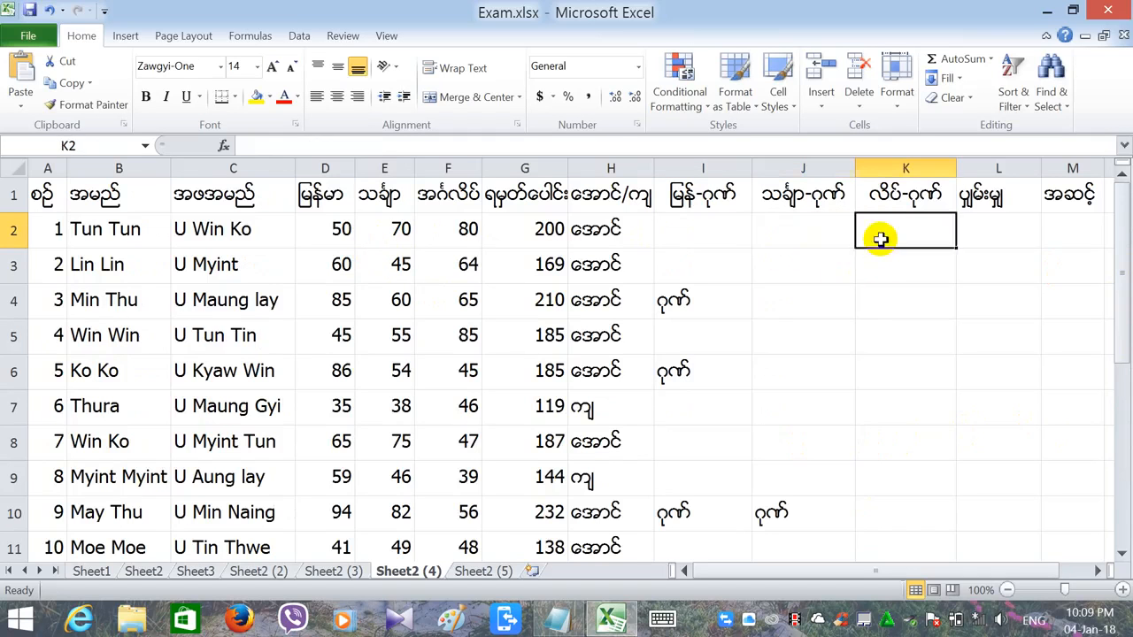
click(835, 240)
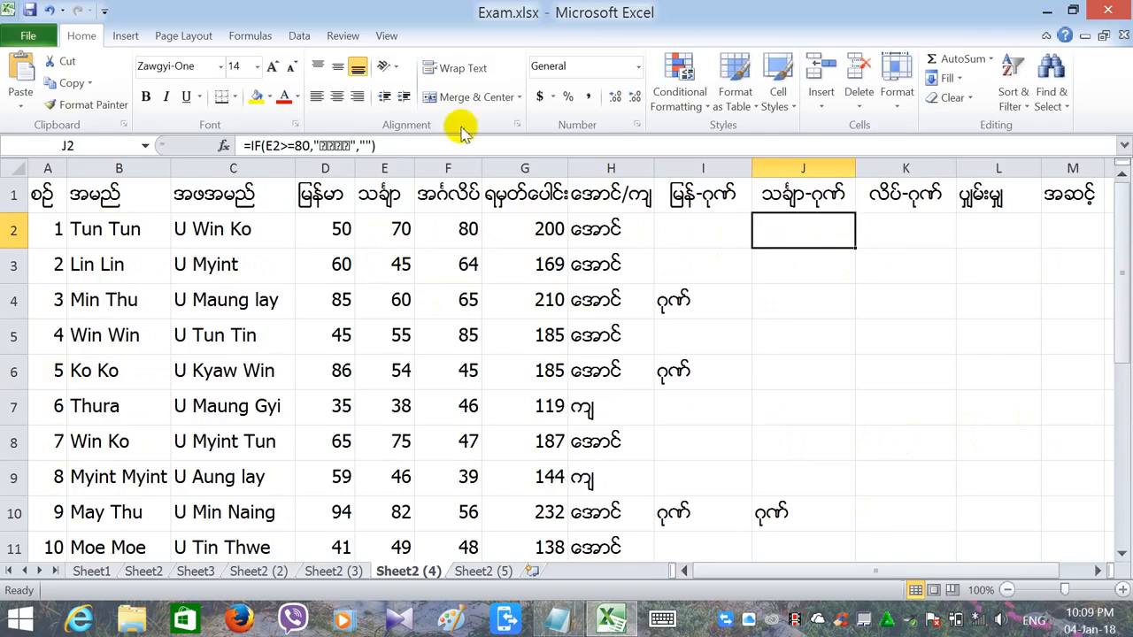
click(425, 150)
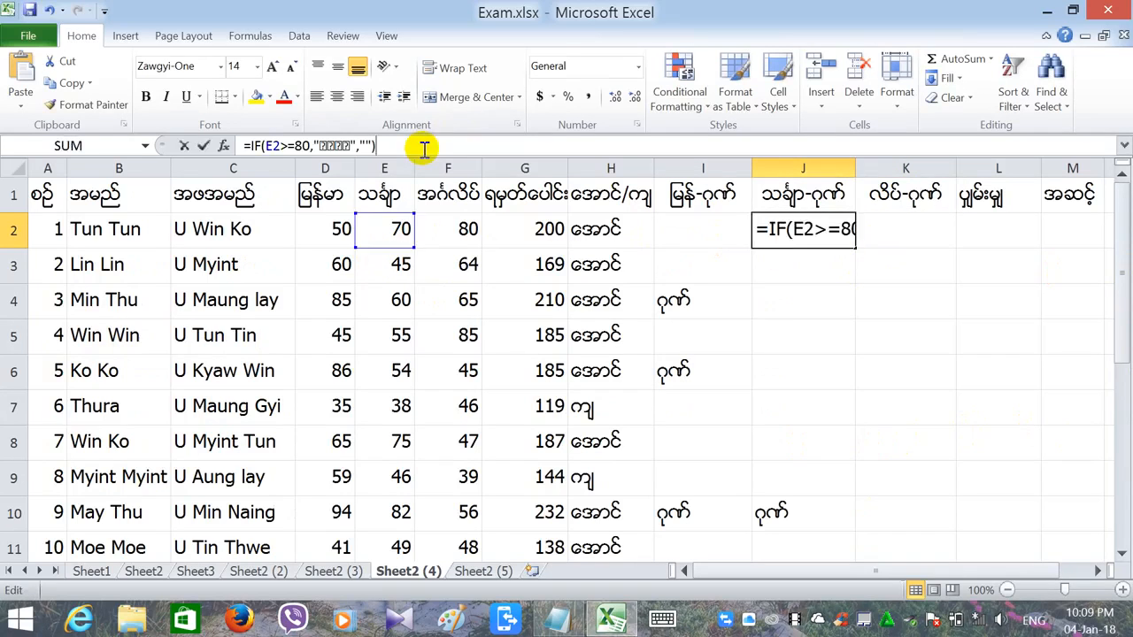
click(779, 241)
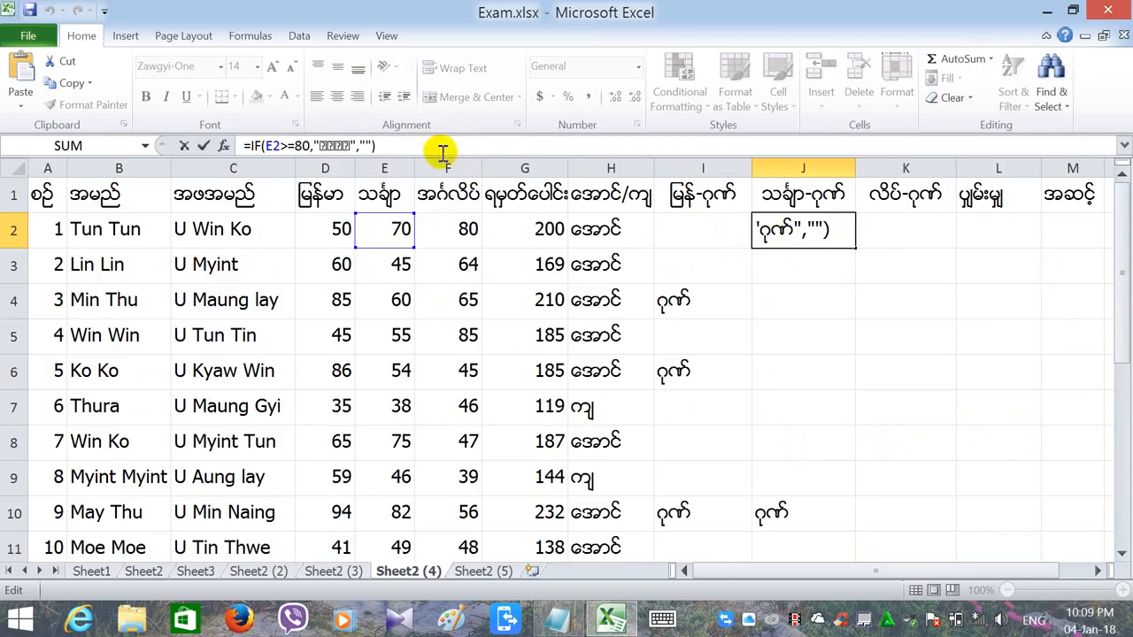
drag(379, 146, 152, 131)
key(ctrl+c)
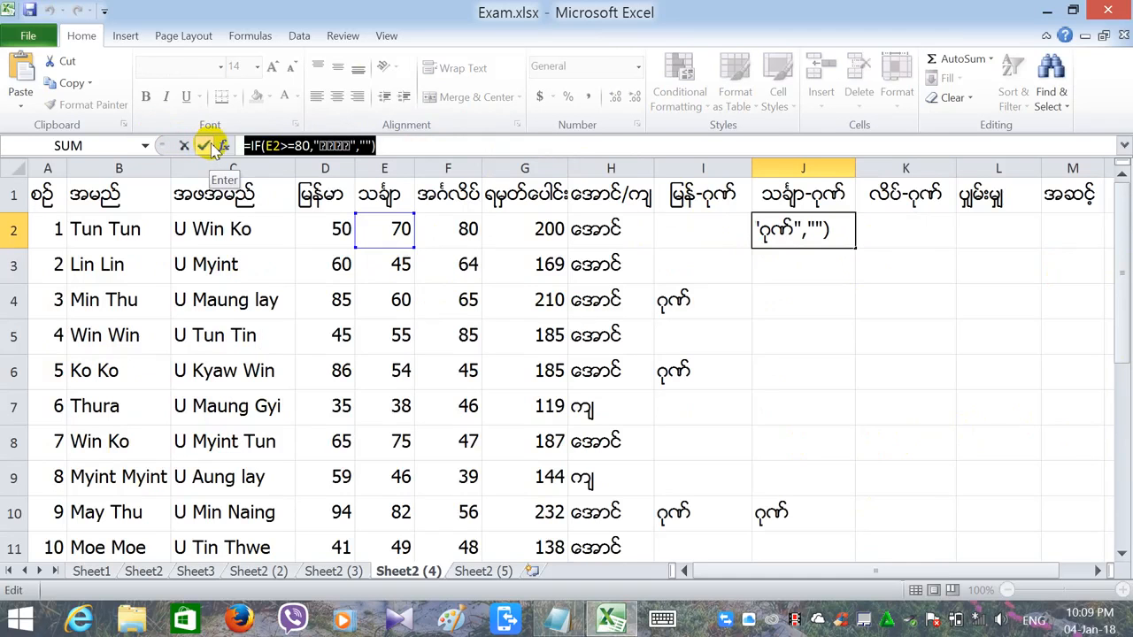
click(406, 148)
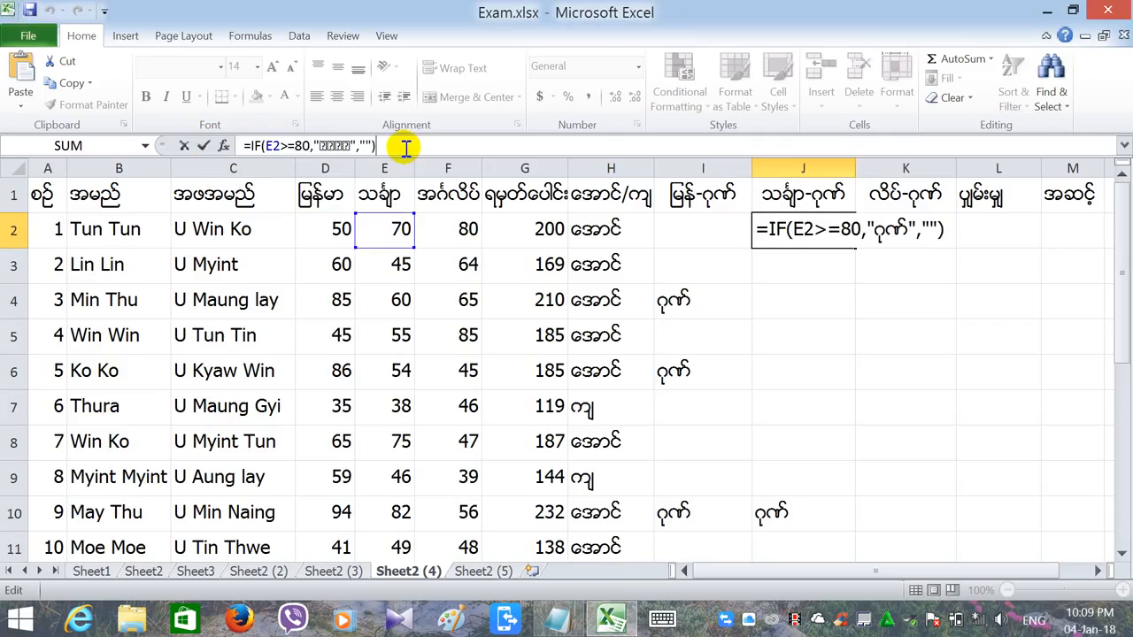
key(Return)
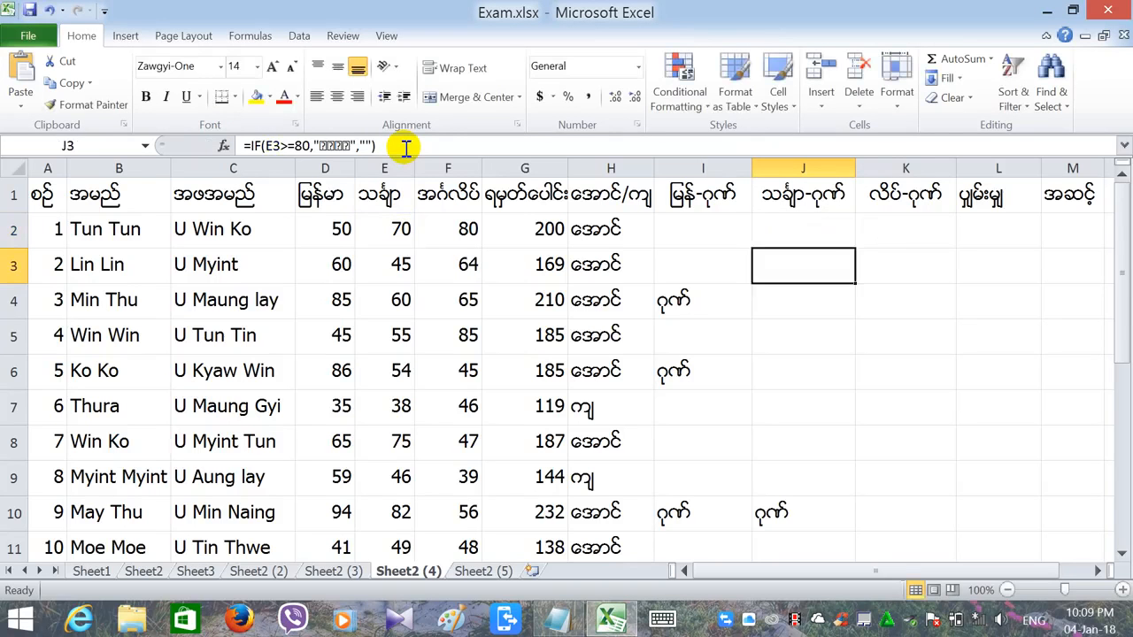
- Paste the copied distinction formula into K2 and change its tested cell to F2
click(925, 232)
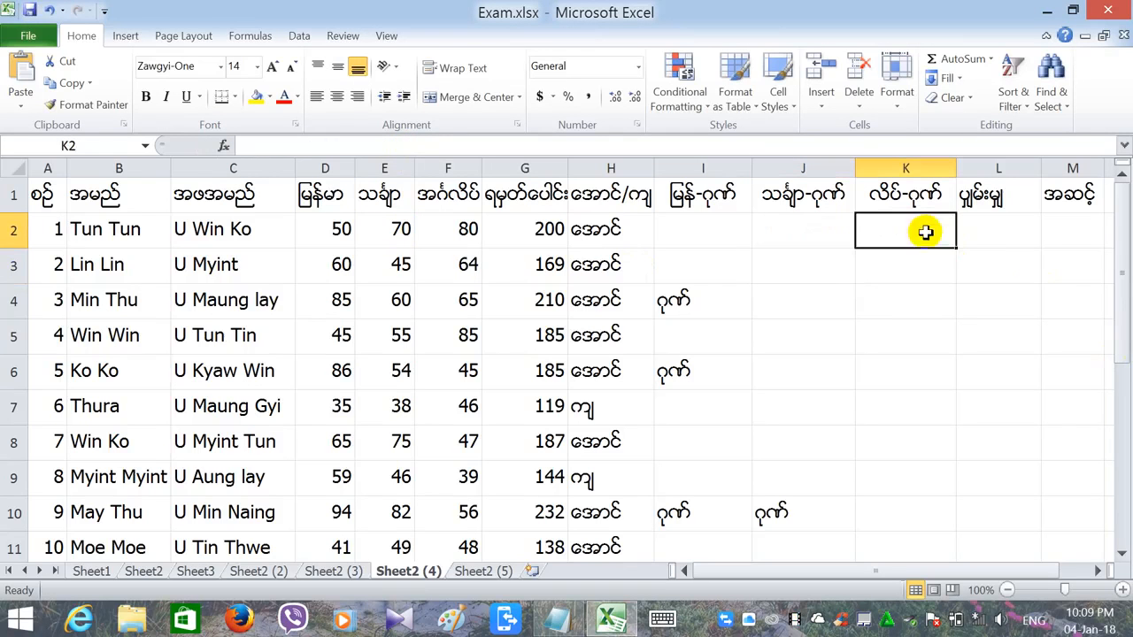
click(305, 147)
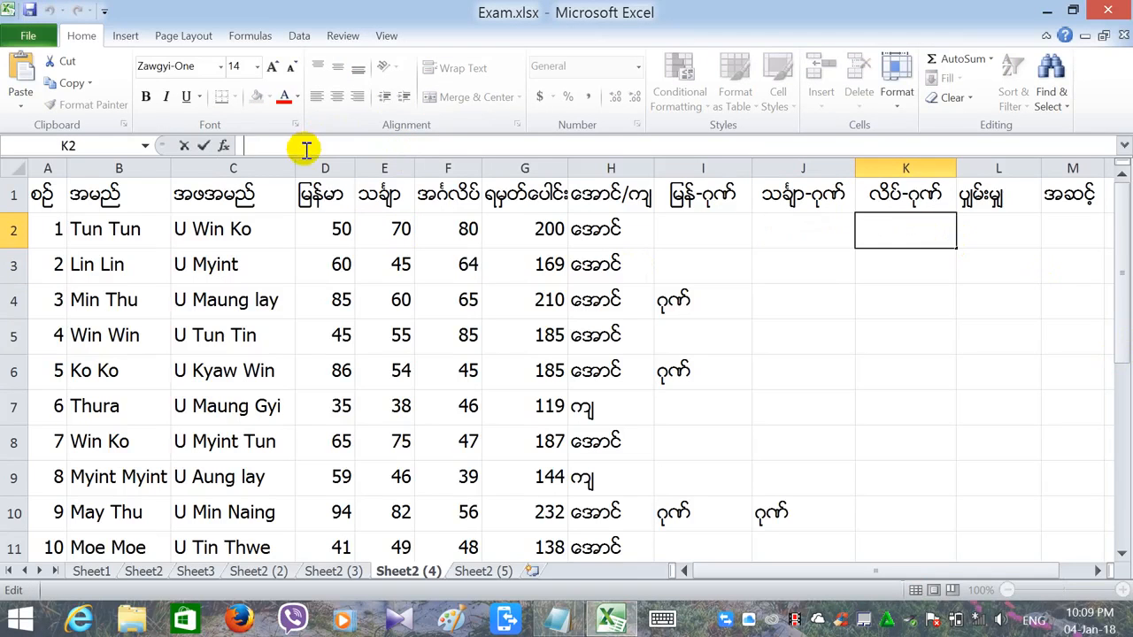
key(ctrl+v)
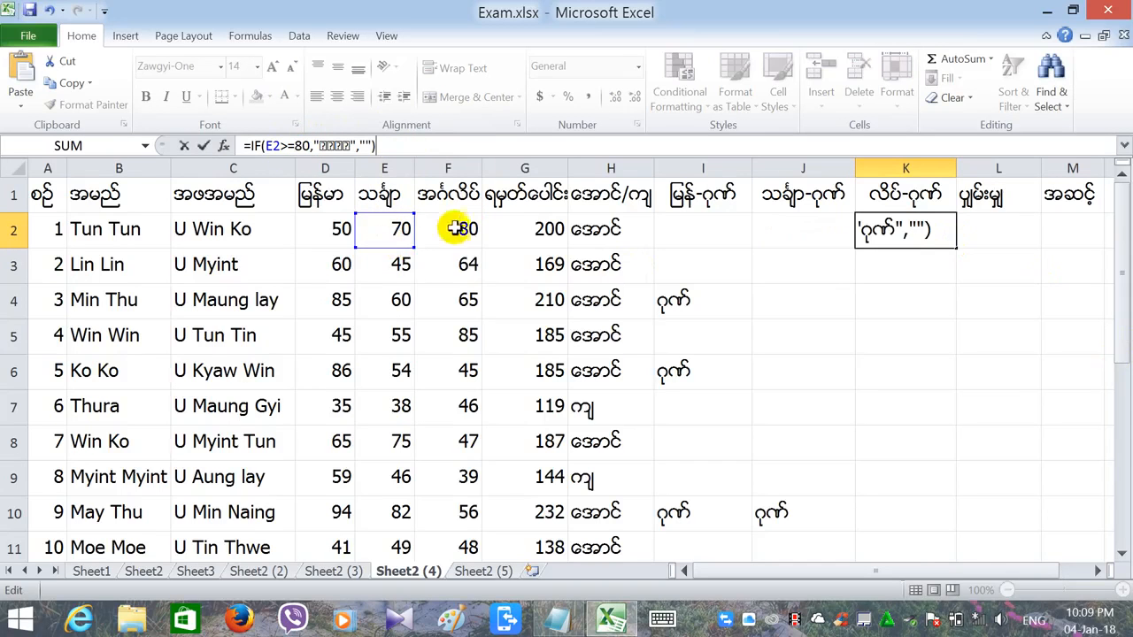
click(280, 147)
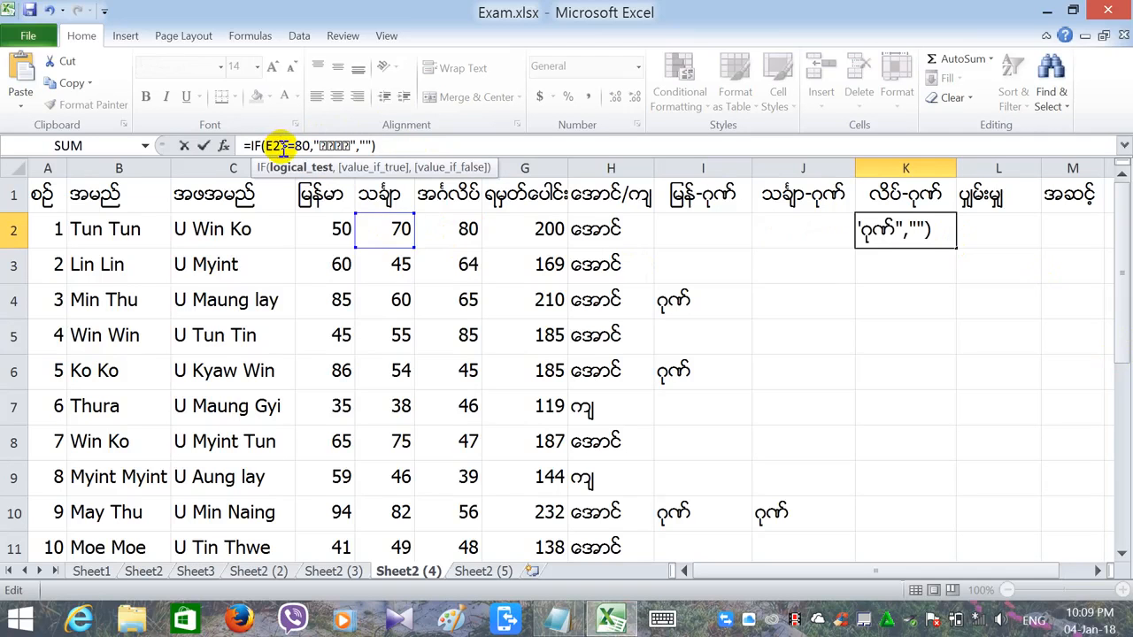
key(BackSpace)
key(BackSpace)
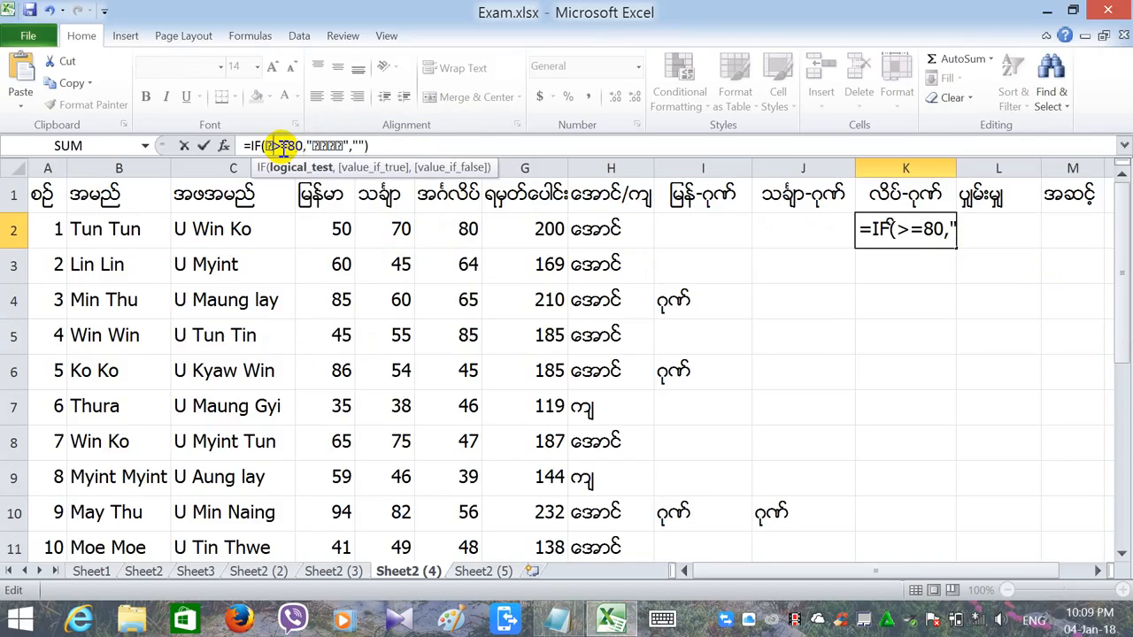
text(G2)
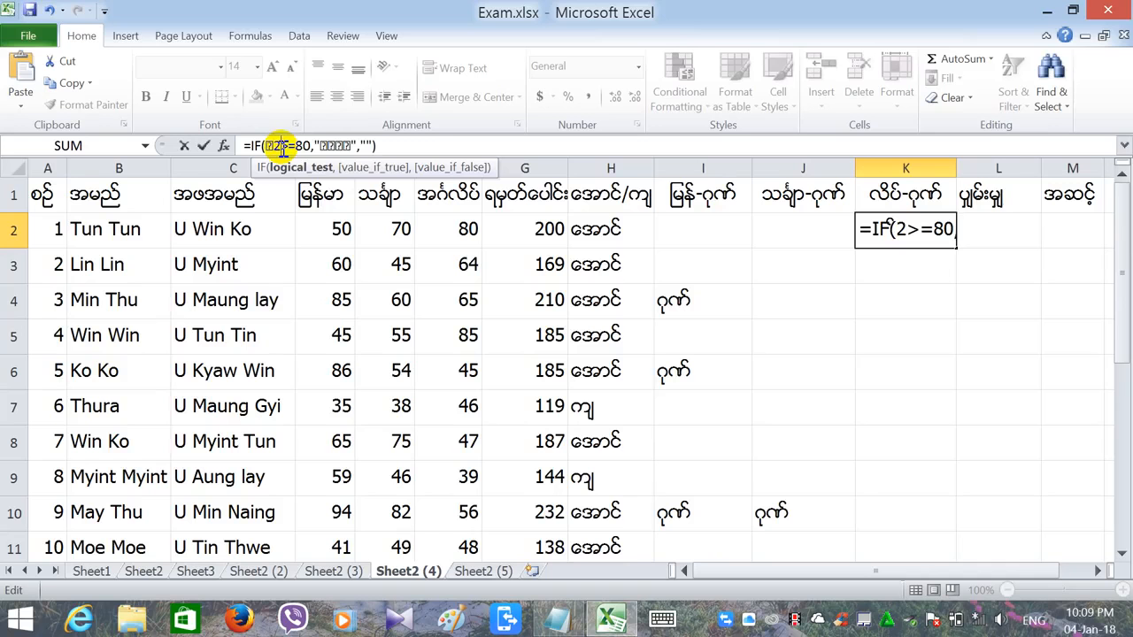
key(BackSpace)
key(BackSpace)
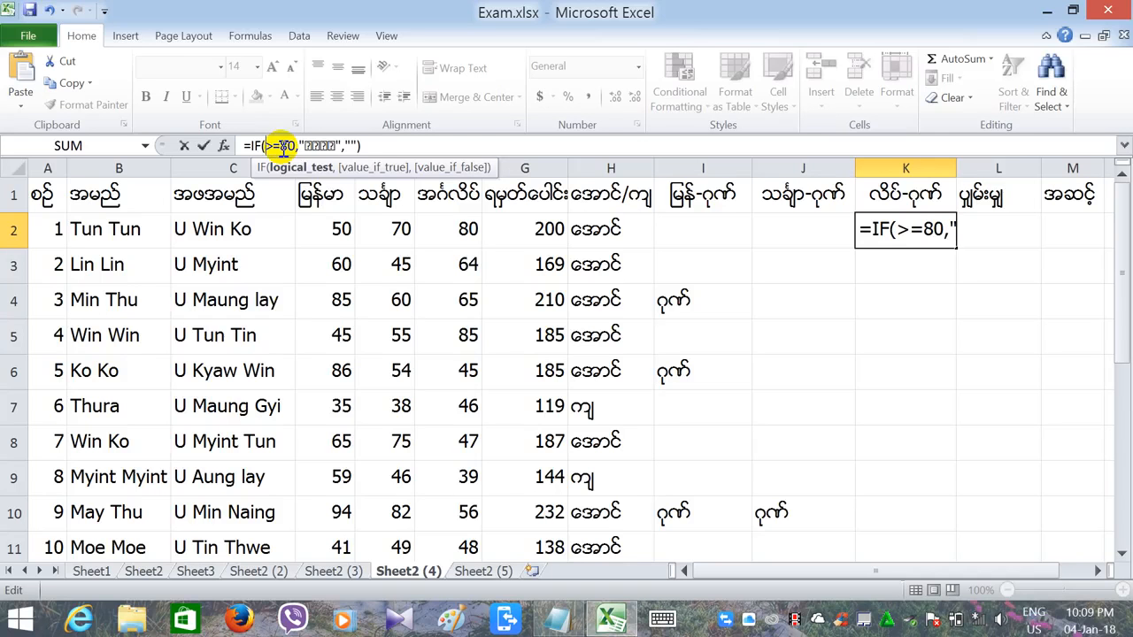
text(f2)
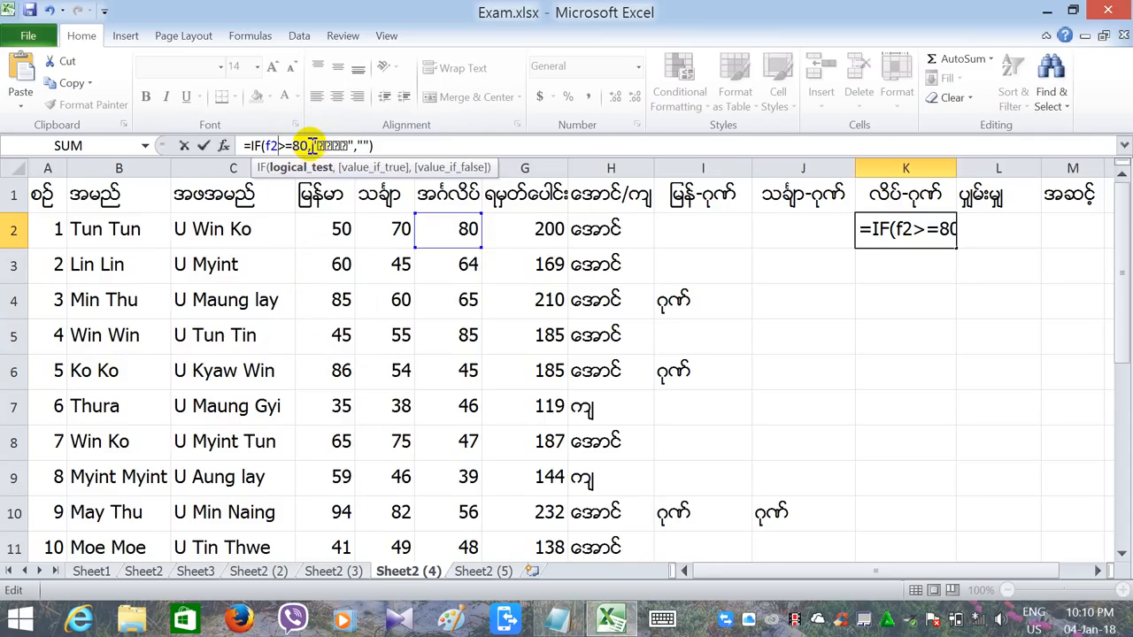
- Set the distinction threshold in the K2 formula to 75 and enter the formula
click(305, 145)
text(,)
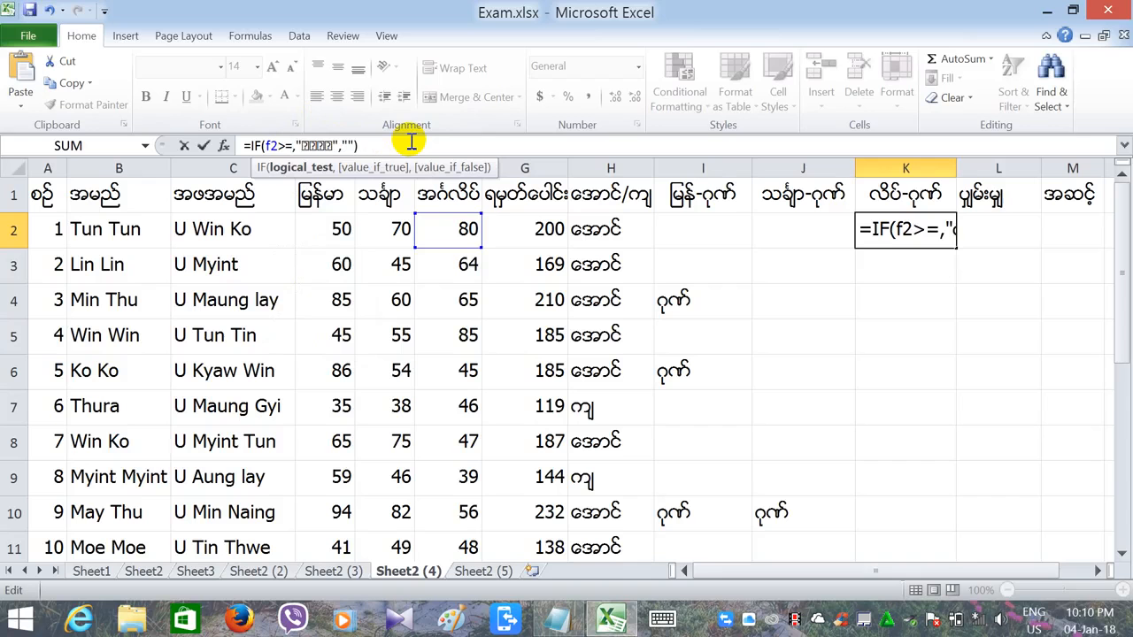
text(5)
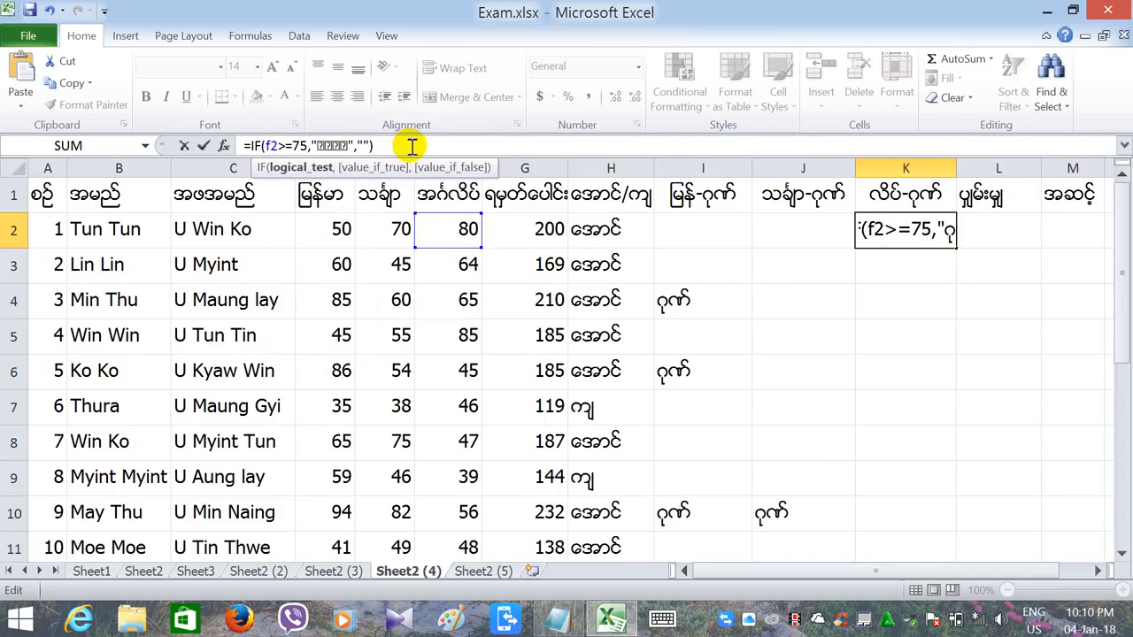
key(Return)
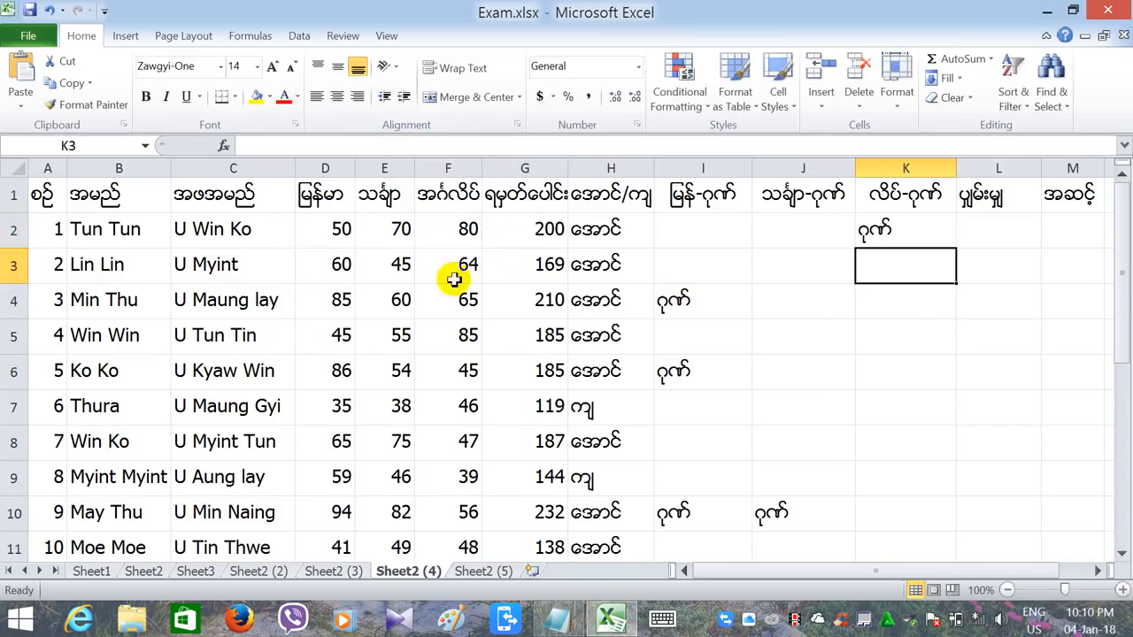
- Fill the English distinction formula from K2 down to K16
click(874, 232)
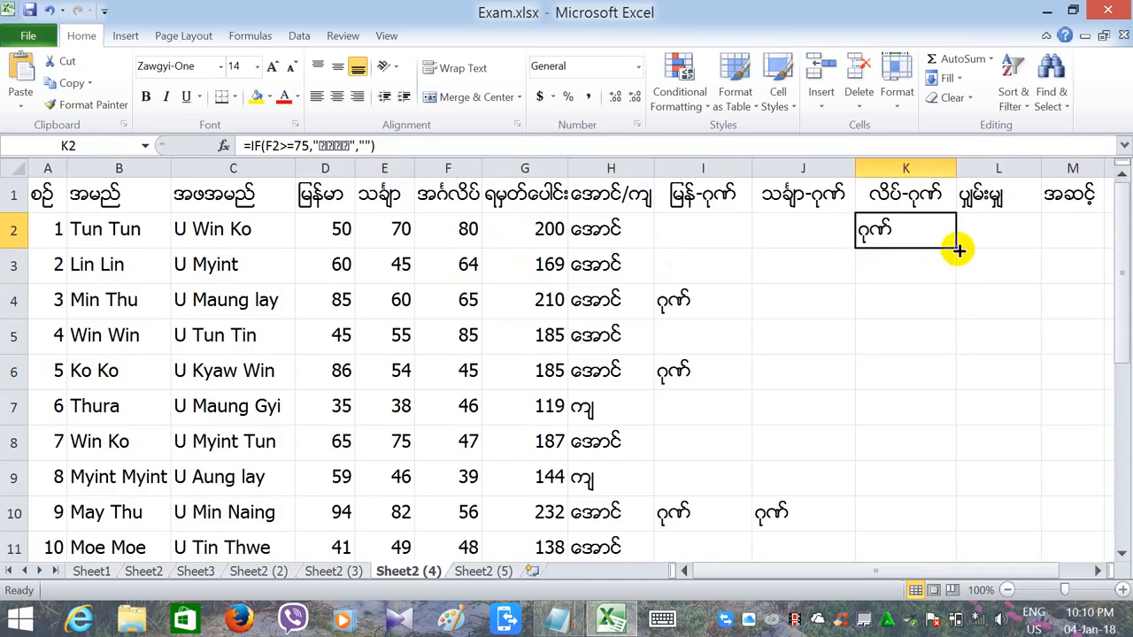
drag(957, 251, 940, 498)
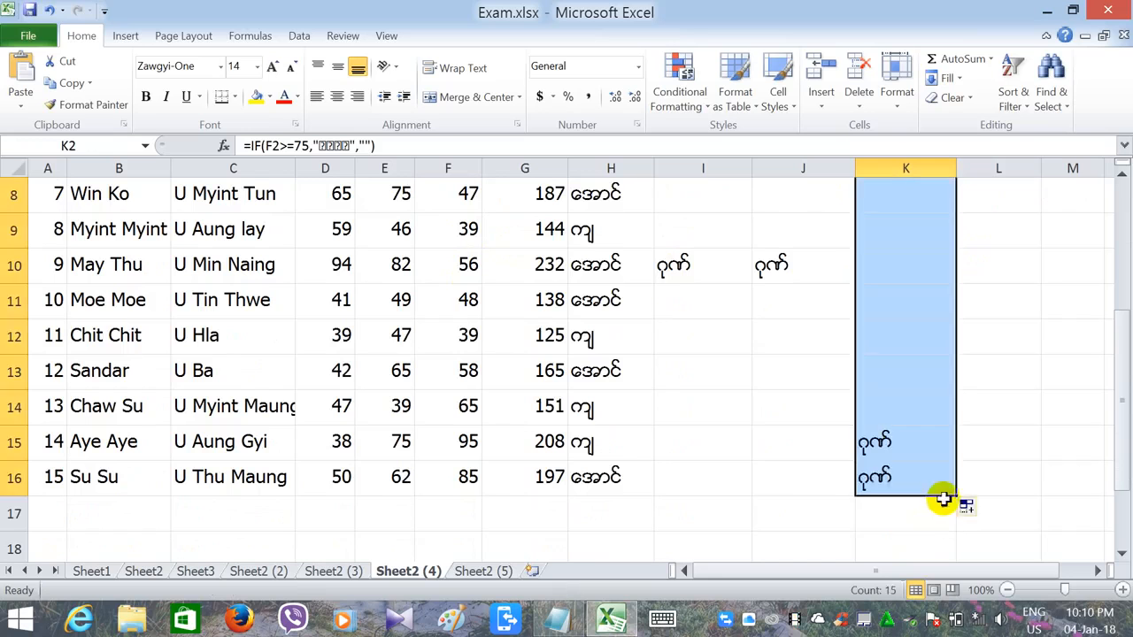
click(869, 522)
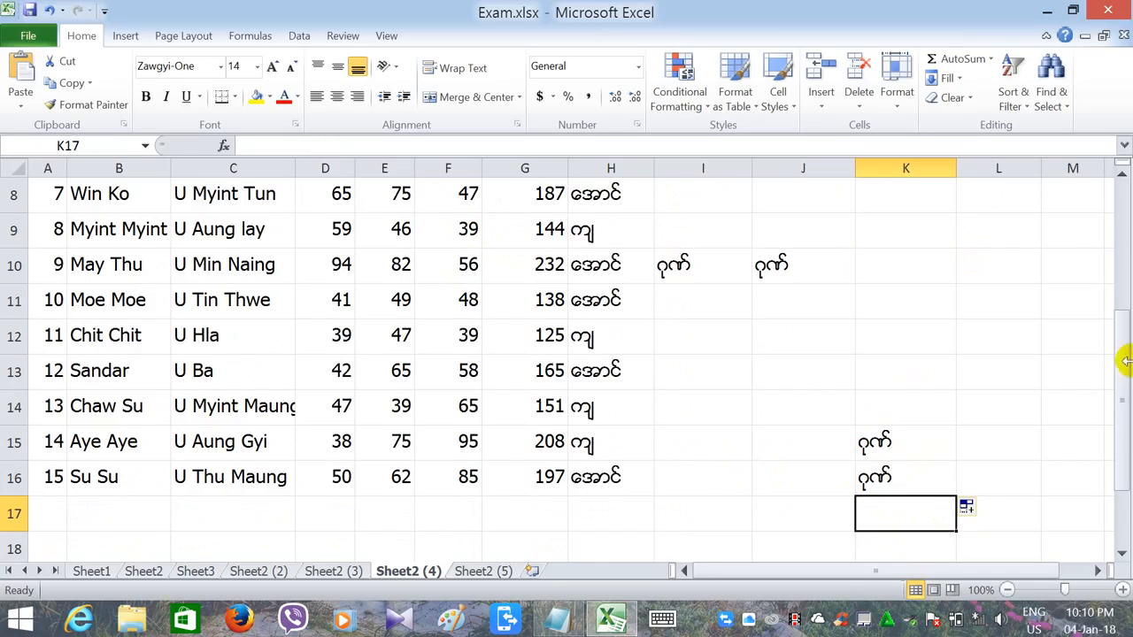
drag(1119, 370, 1041, 245)
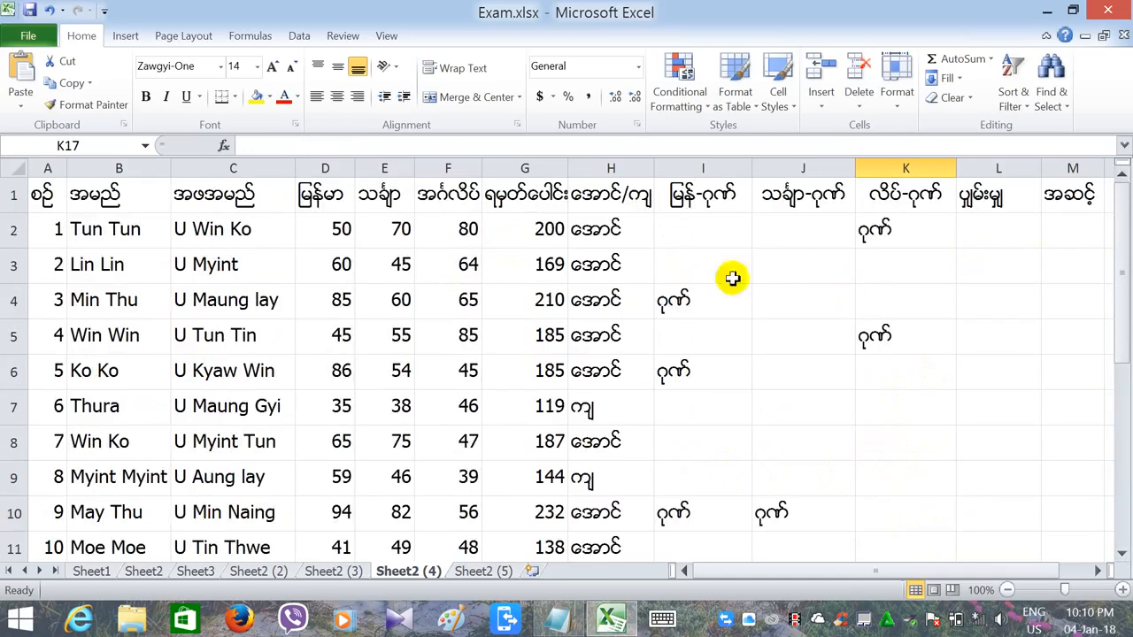
- Enter the average formula =G2/3 in cell L2
click(978, 229)
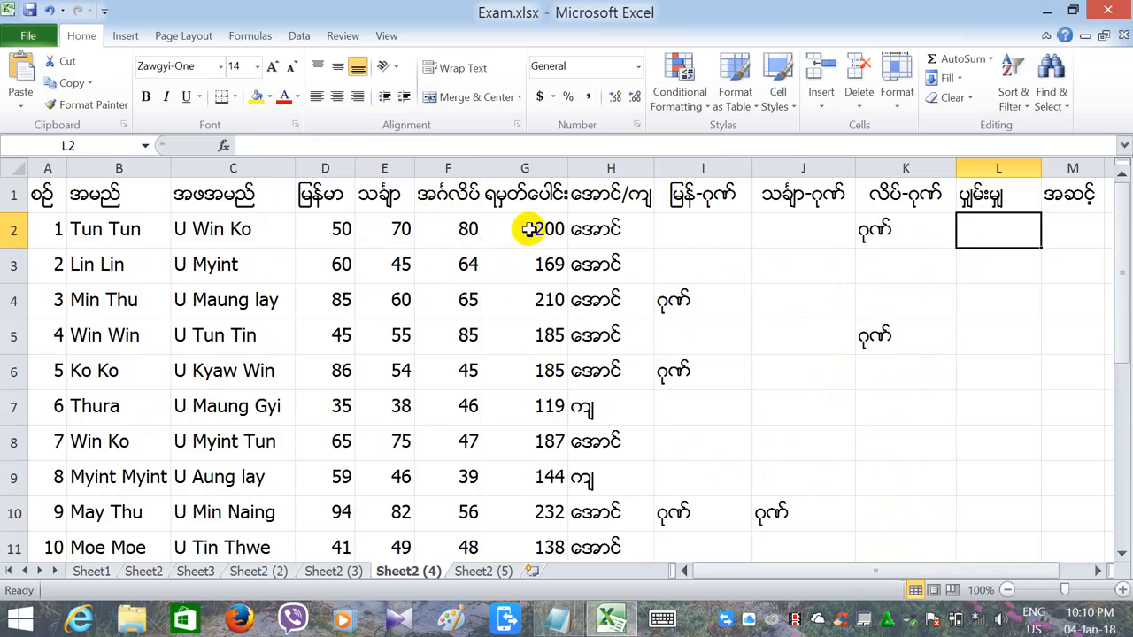
click(308, 147)
text(=)
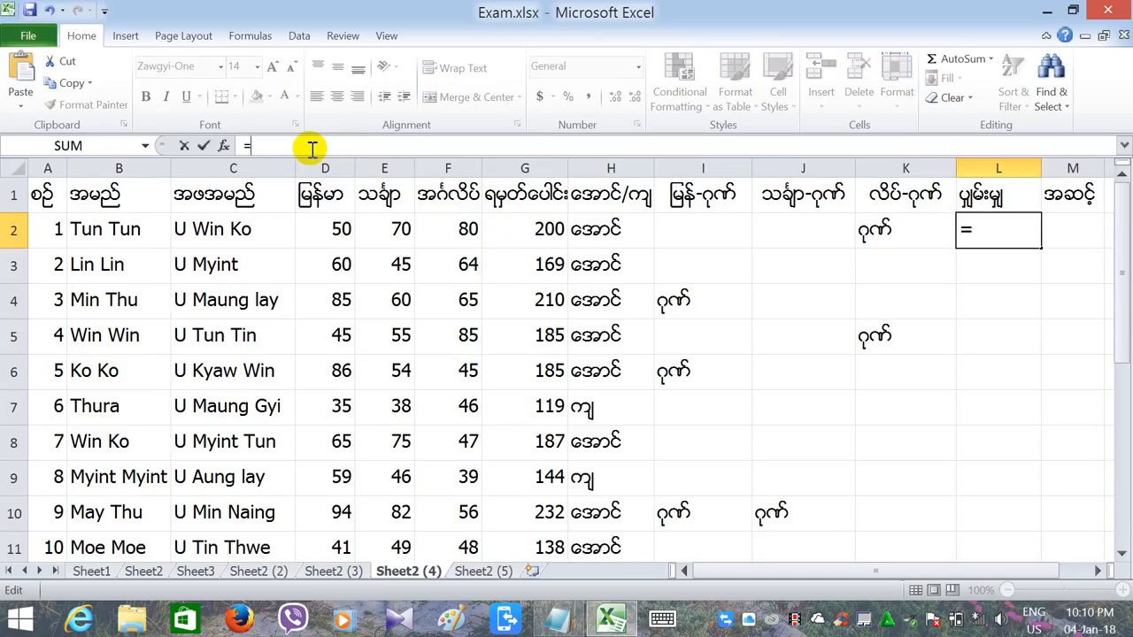
click(524, 232)
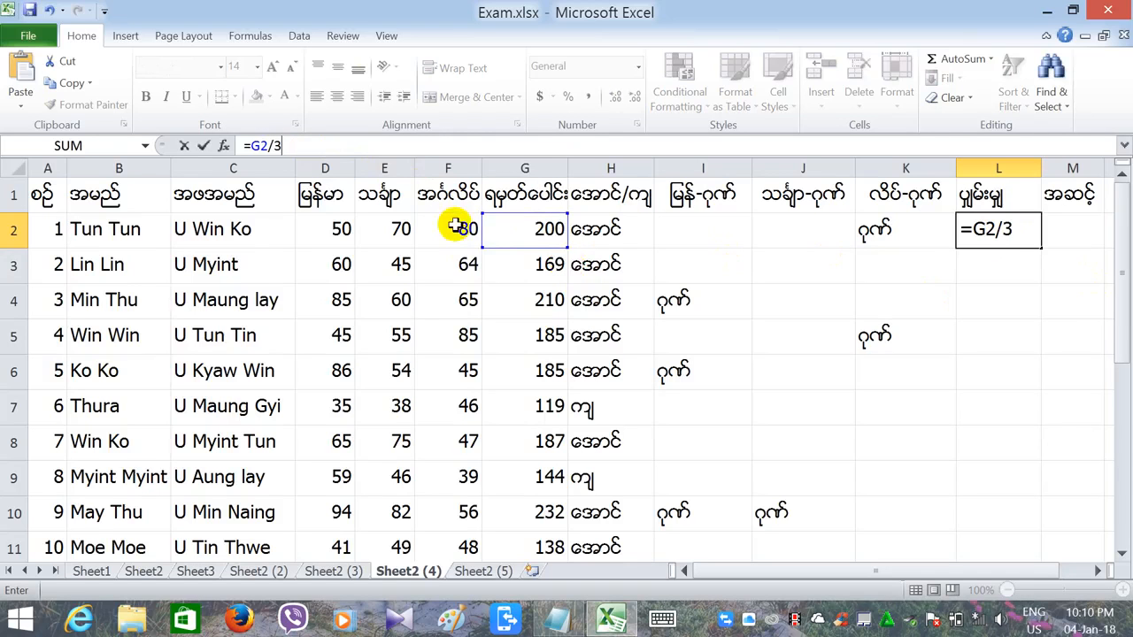
key(Return)
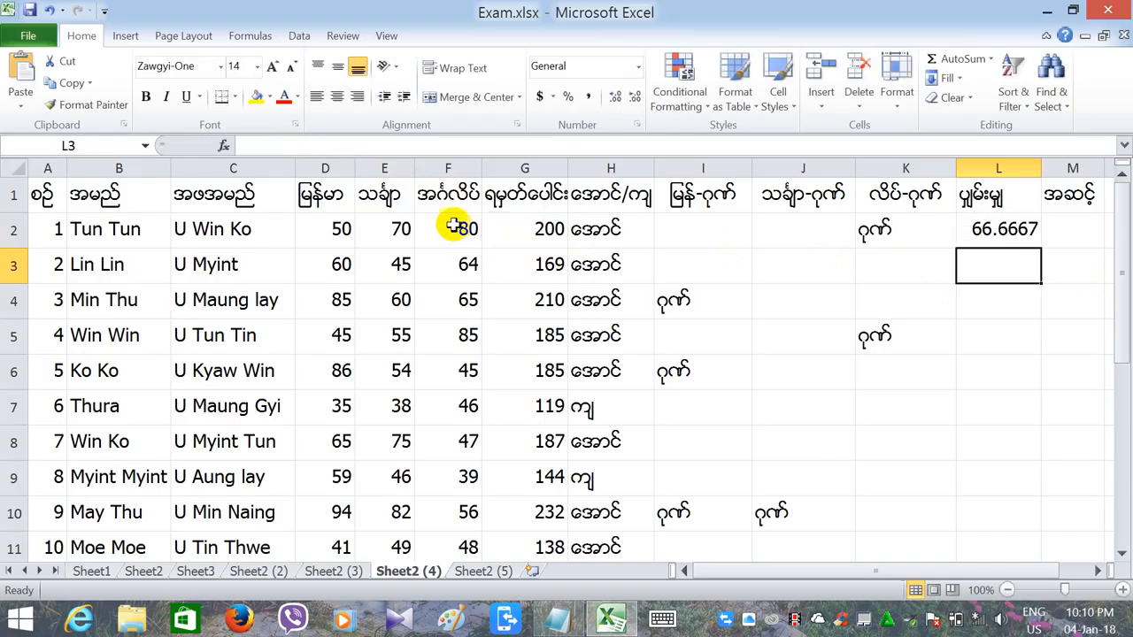
- Fill the average formula from L2 down to L16
click(1004, 234)
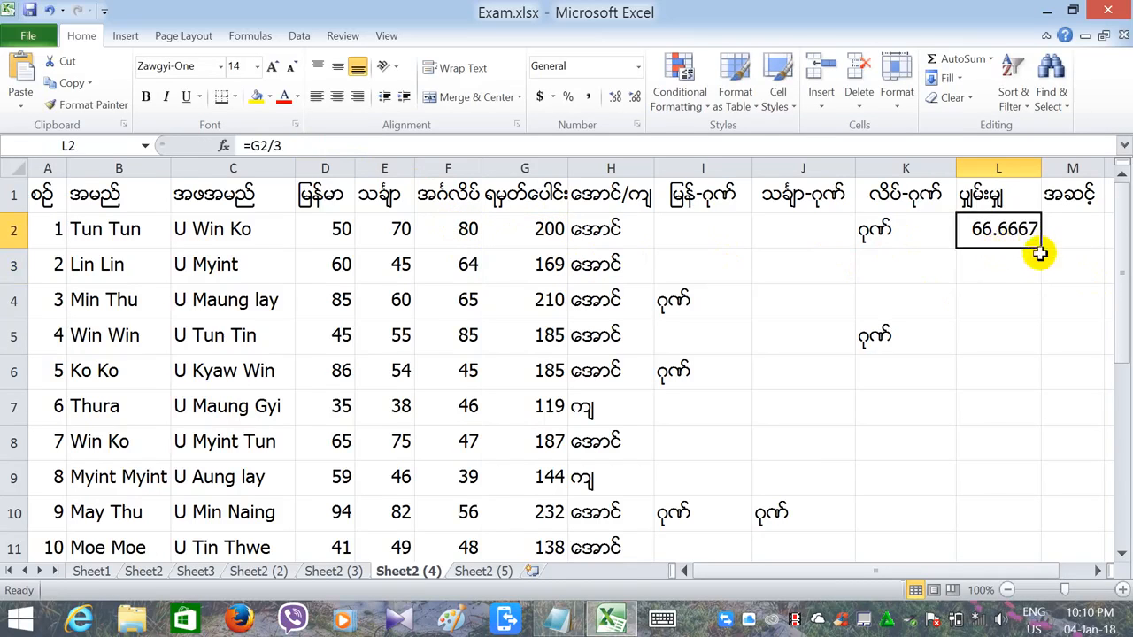
drag(1041, 251, 1001, 498)
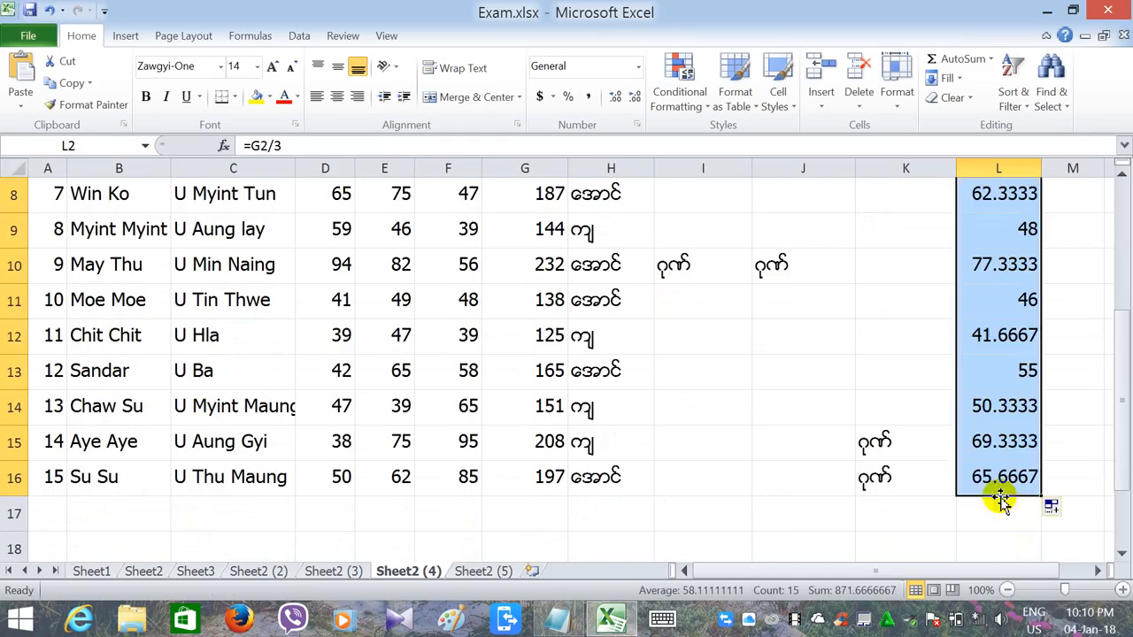
click(778, 452)
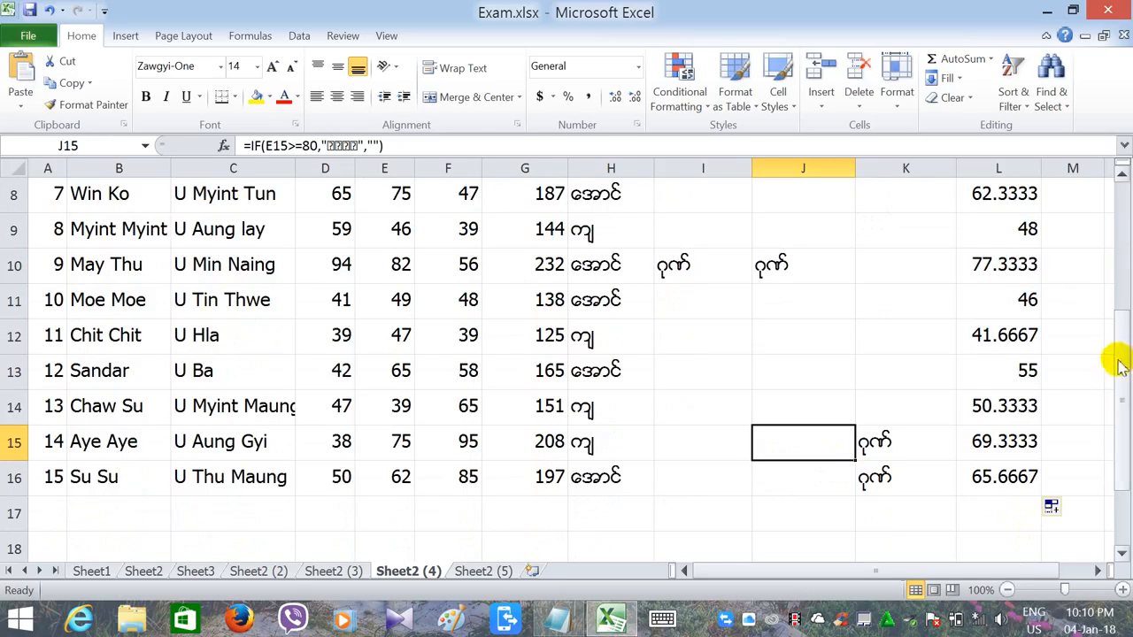
drag(1120, 367, 1064, 212)
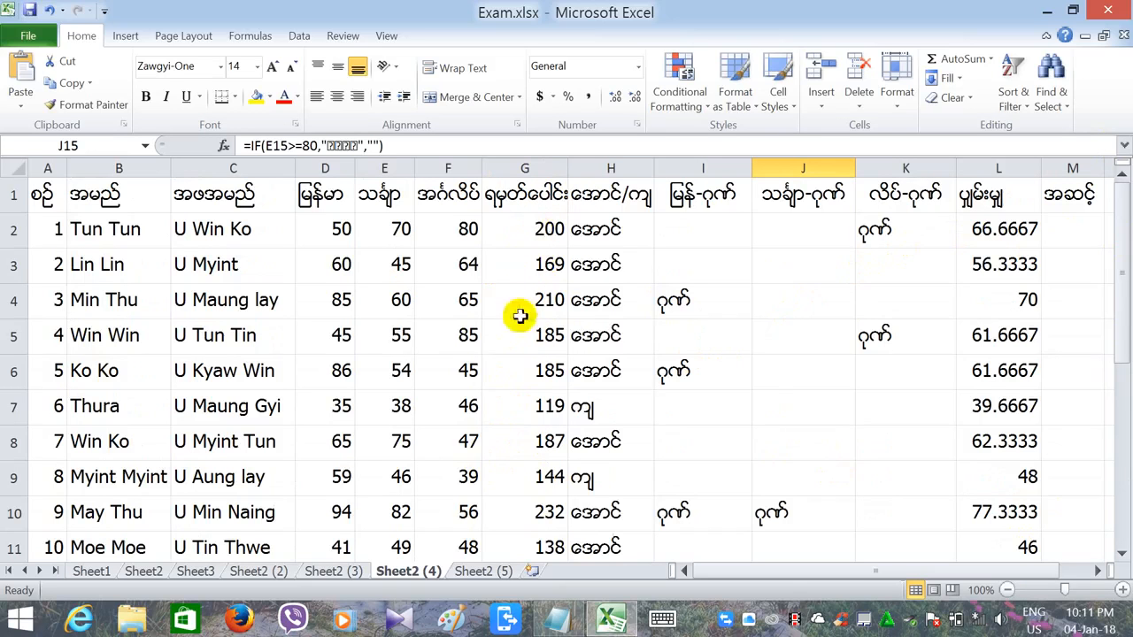
- Sort the table by the total marks in column G from largest to smallest, expanding the selection to the neighbouring data
click(526, 168)
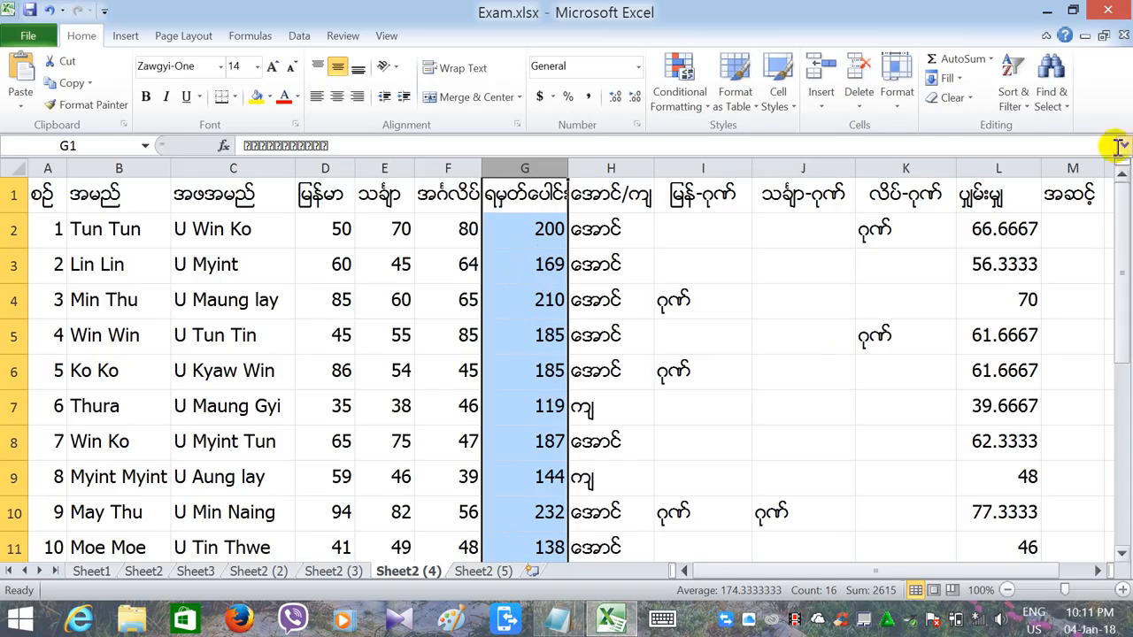
click(1009, 103)
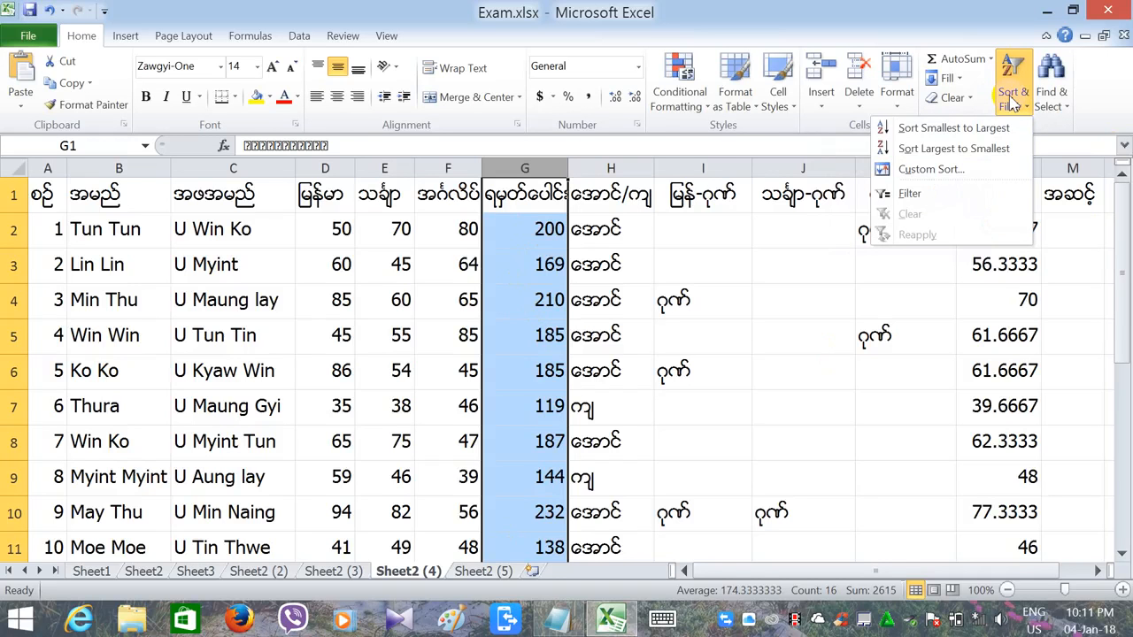
click(926, 150)
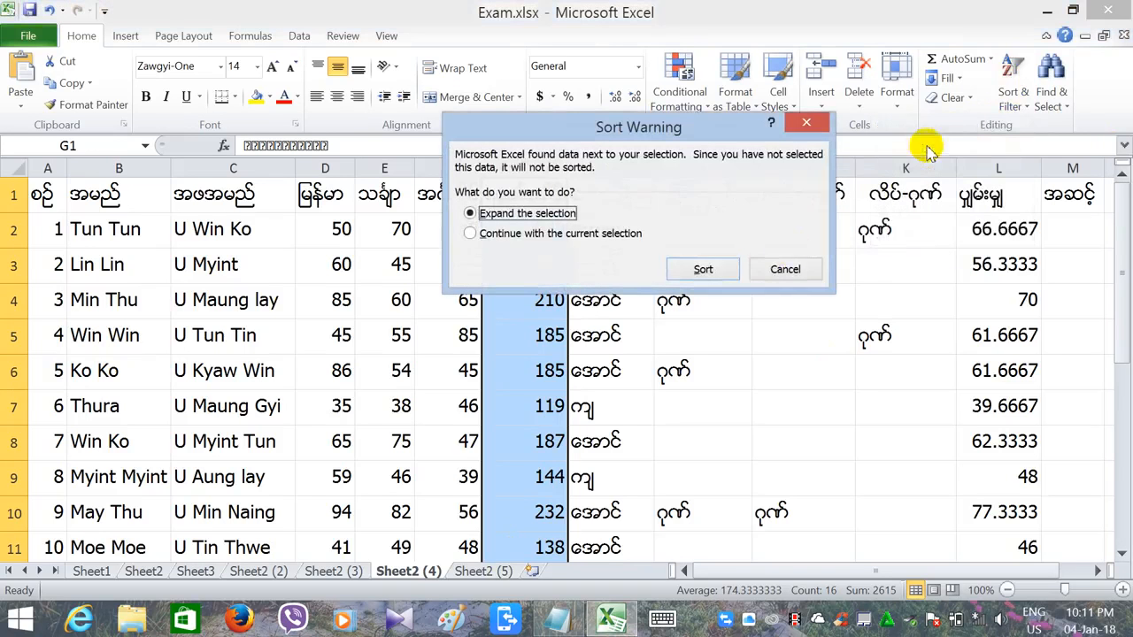
click(718, 269)
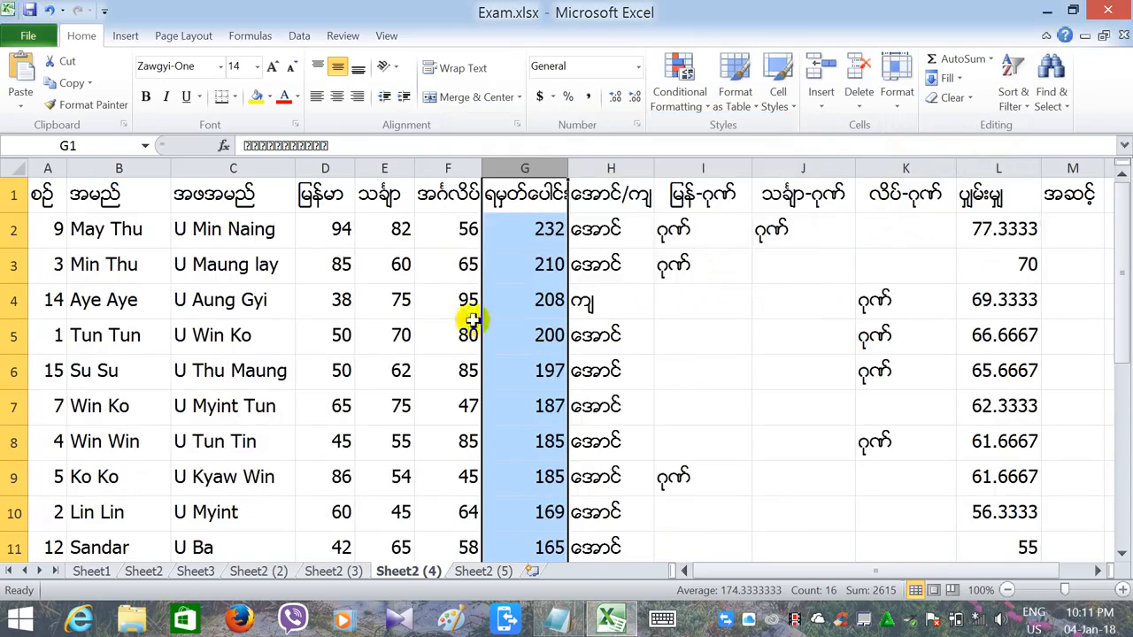
click(513, 232)
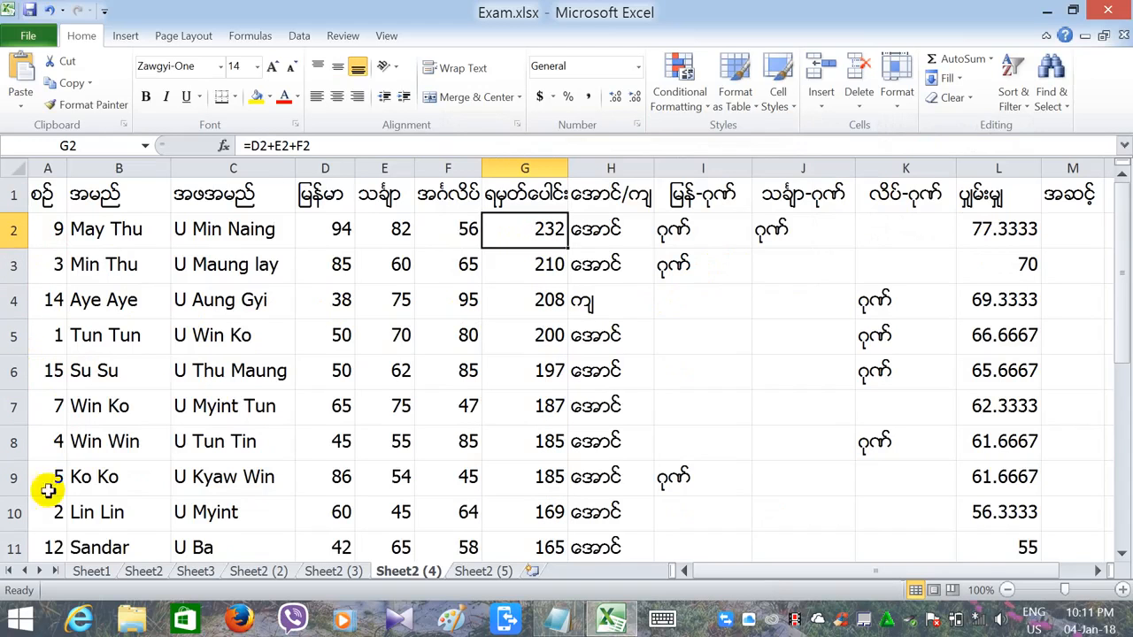
- Enter rank 1 in M2 and fill the rank column as a series down to 15 in M16
click(1071, 235)
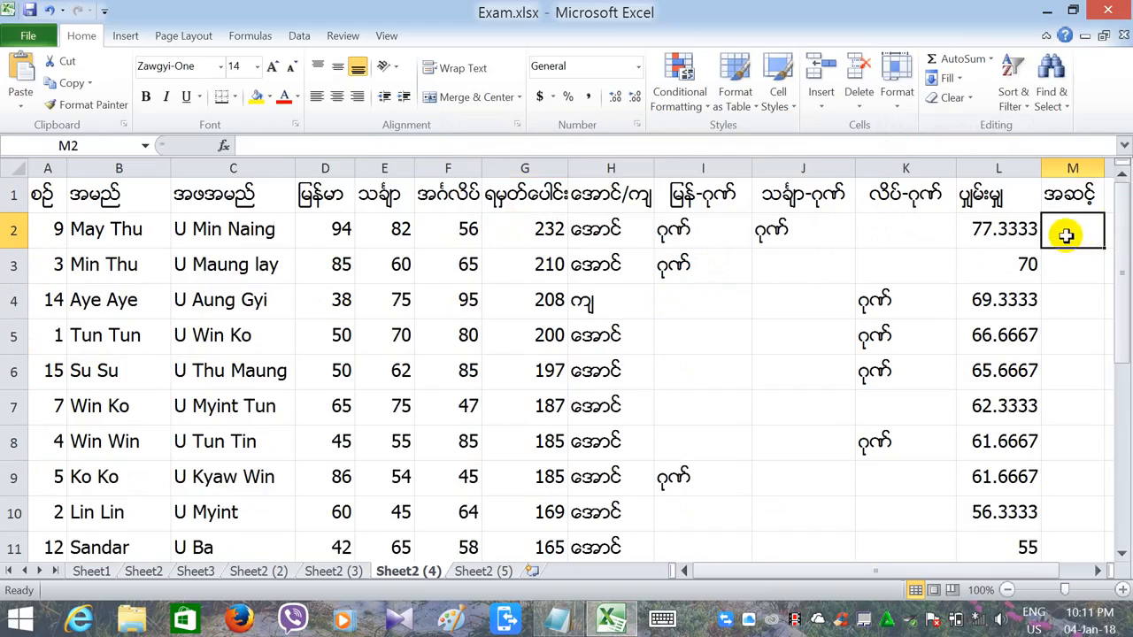
text(1)
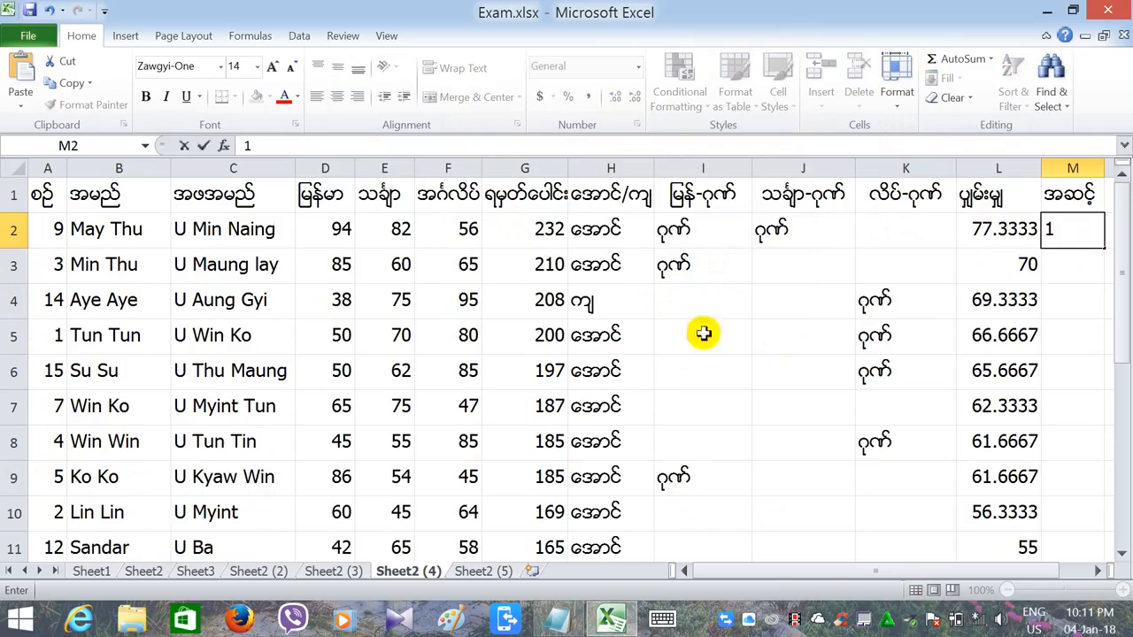
click(1080, 271)
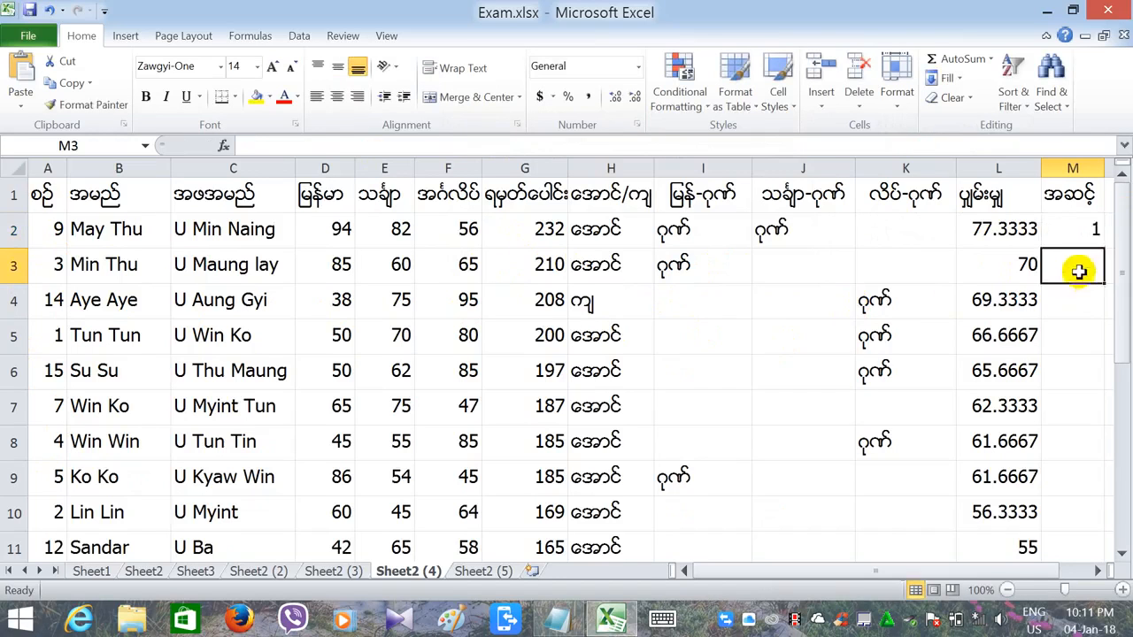
click(1090, 227)
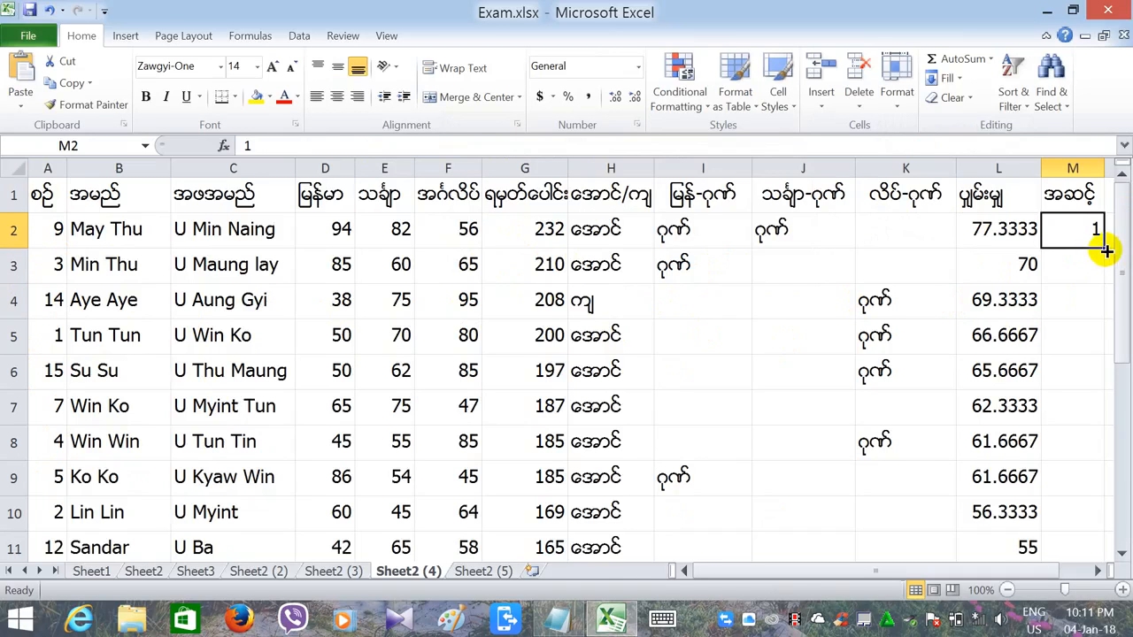
drag(1106, 252, 1070, 497)
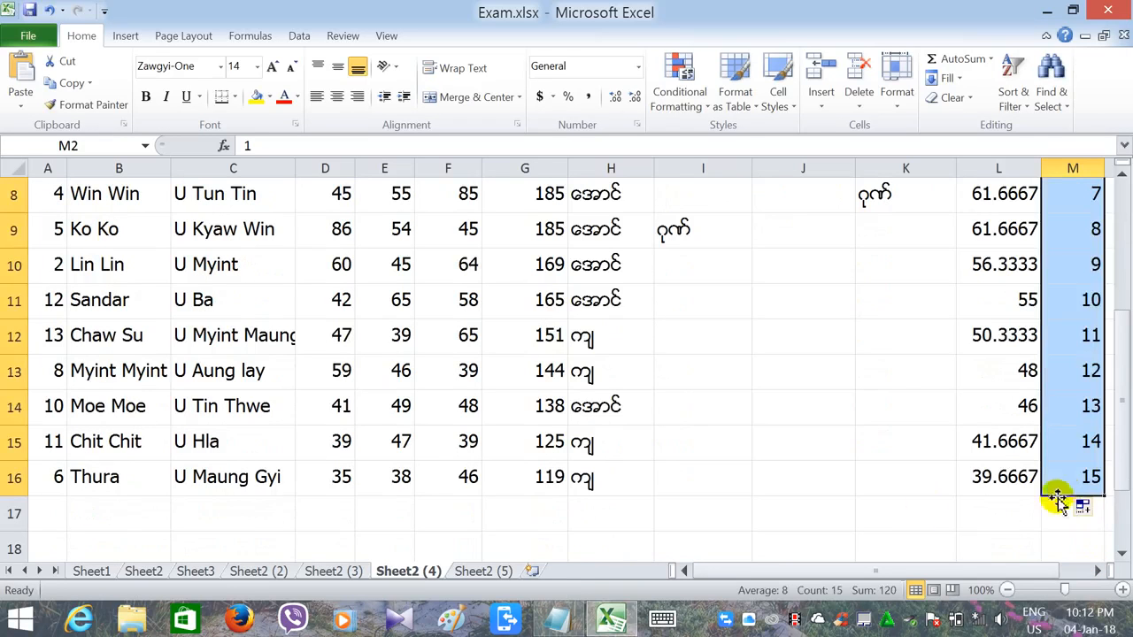
click(903, 511)
drag(1123, 446, 1122, 258)
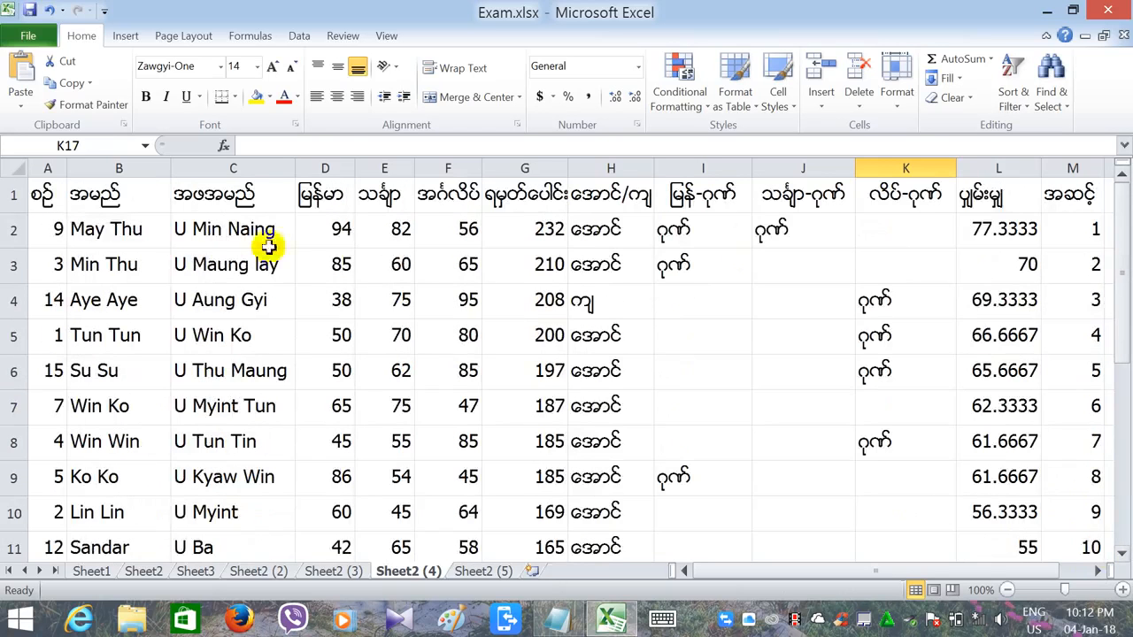
- Sort the table by the serial numbers in column A from smallest to largest, expanding the selection to the neighbouring data
click(50, 166)
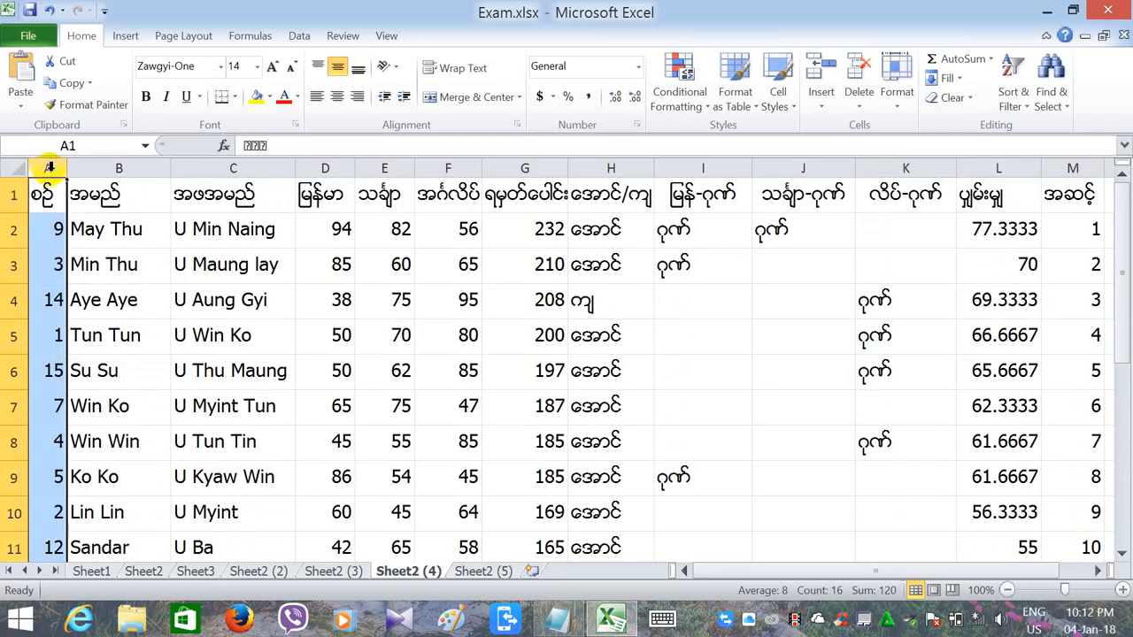
click(1013, 102)
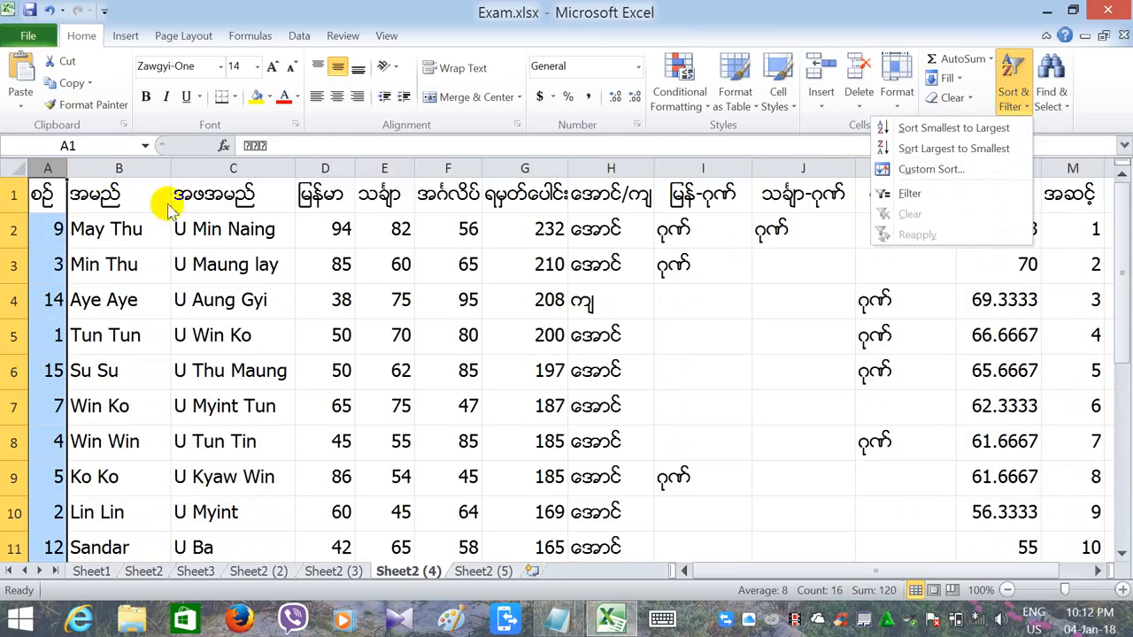
click(924, 131)
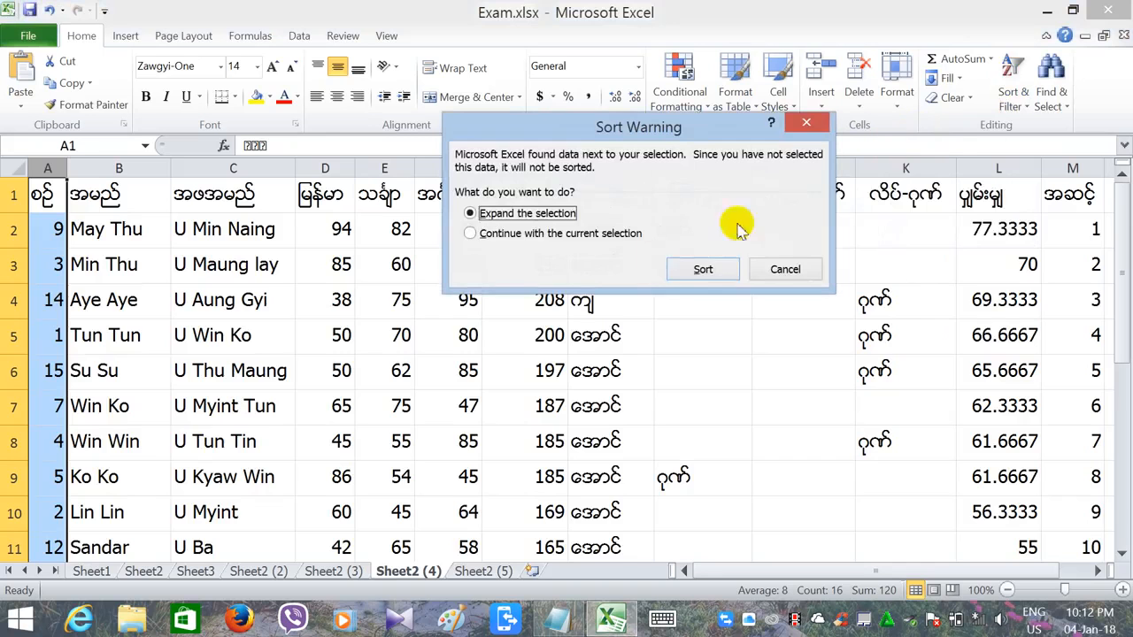
click(683, 271)
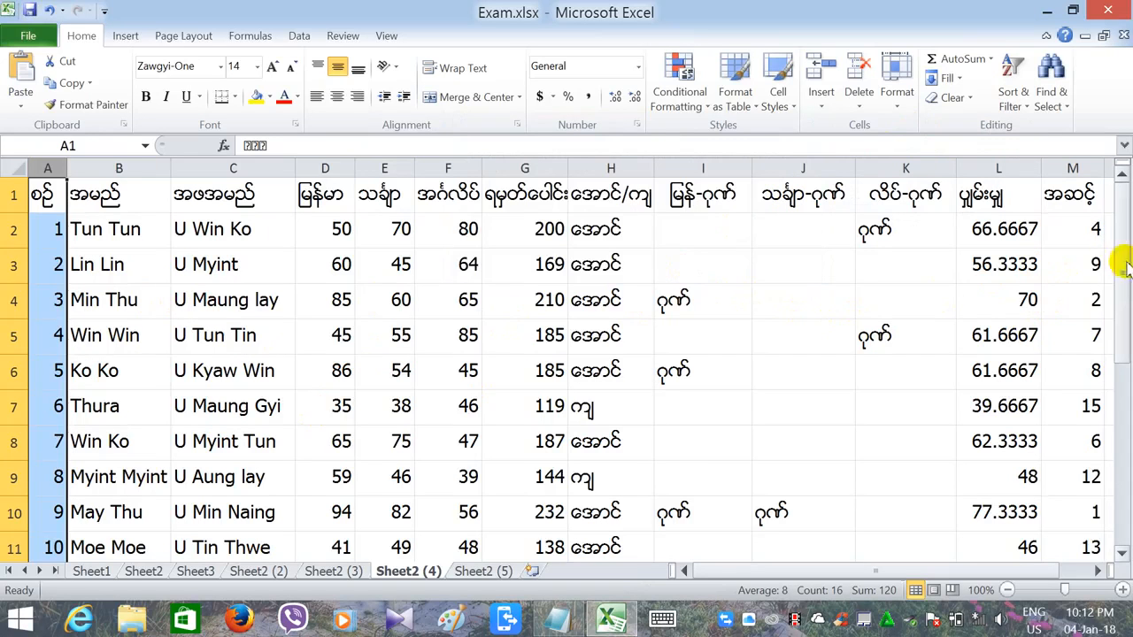
- Examine the totals, pass/fail results, distinctions, averages and ranks of the students in the table sorted by serial number
drag(1124, 265, 1111, 311)
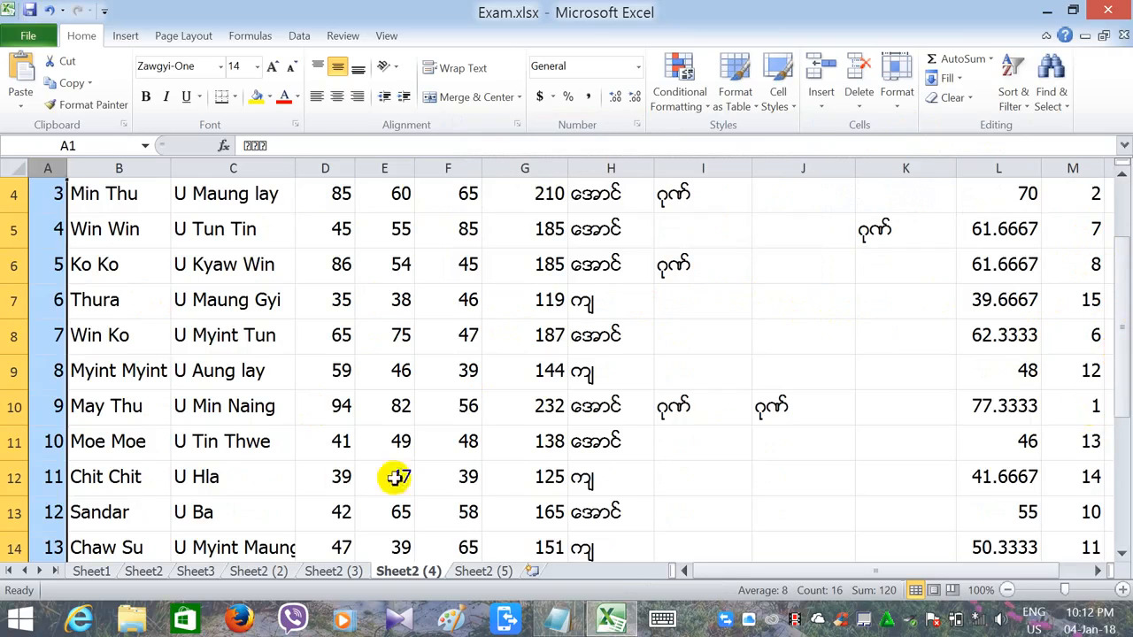
click(126, 445)
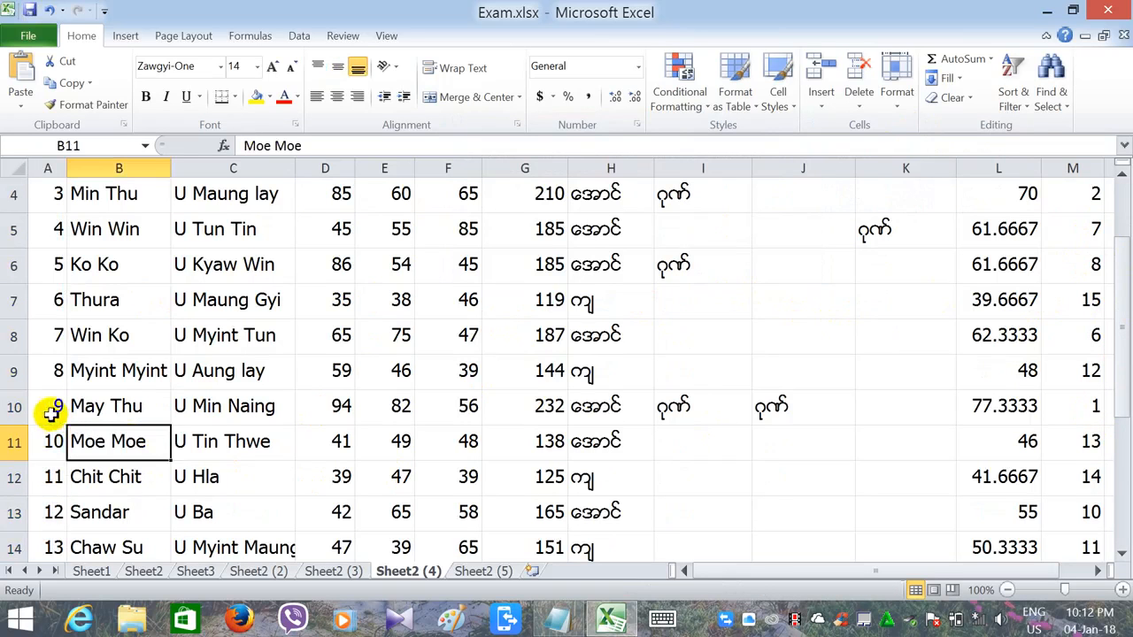
click(52, 408)
click(118, 409)
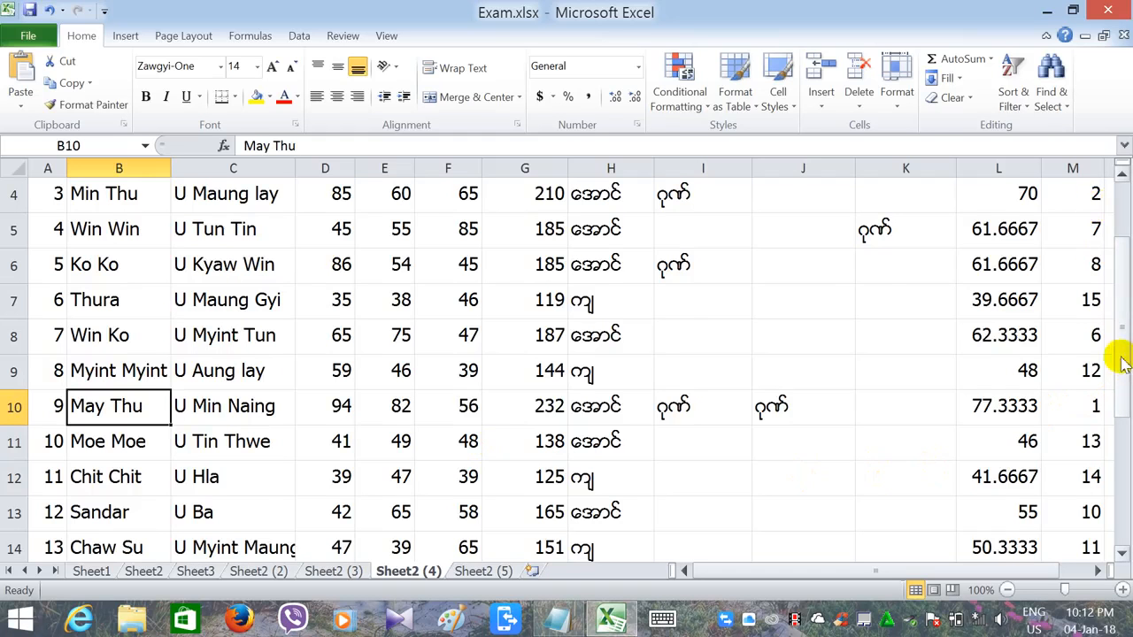
drag(1122, 363, 1120, 321)
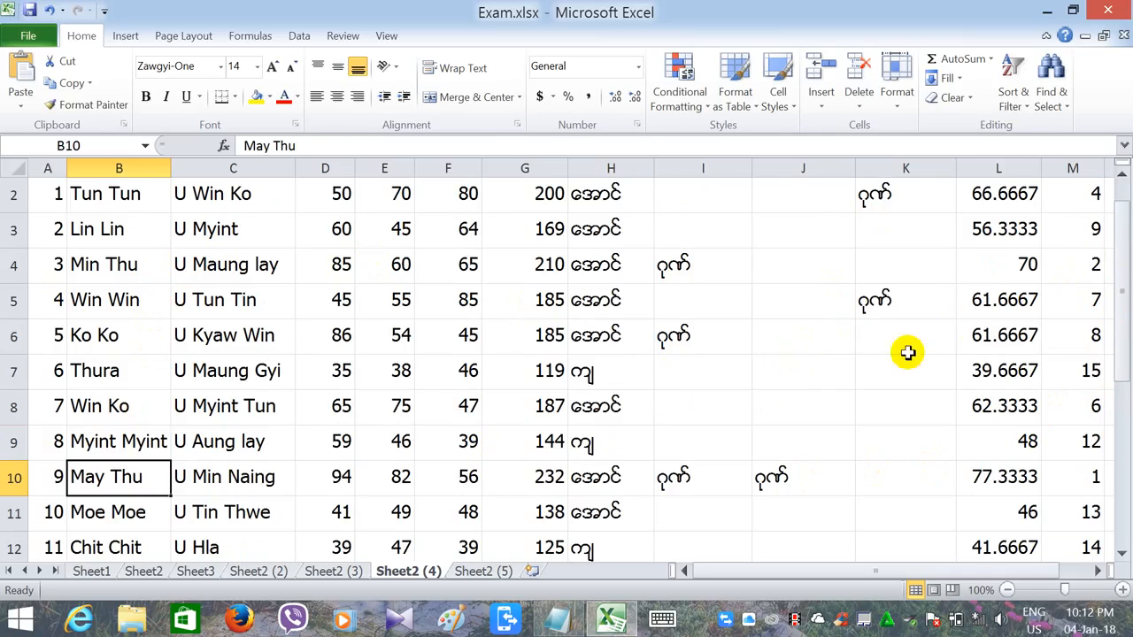
drag(1126, 312, 1117, 274)
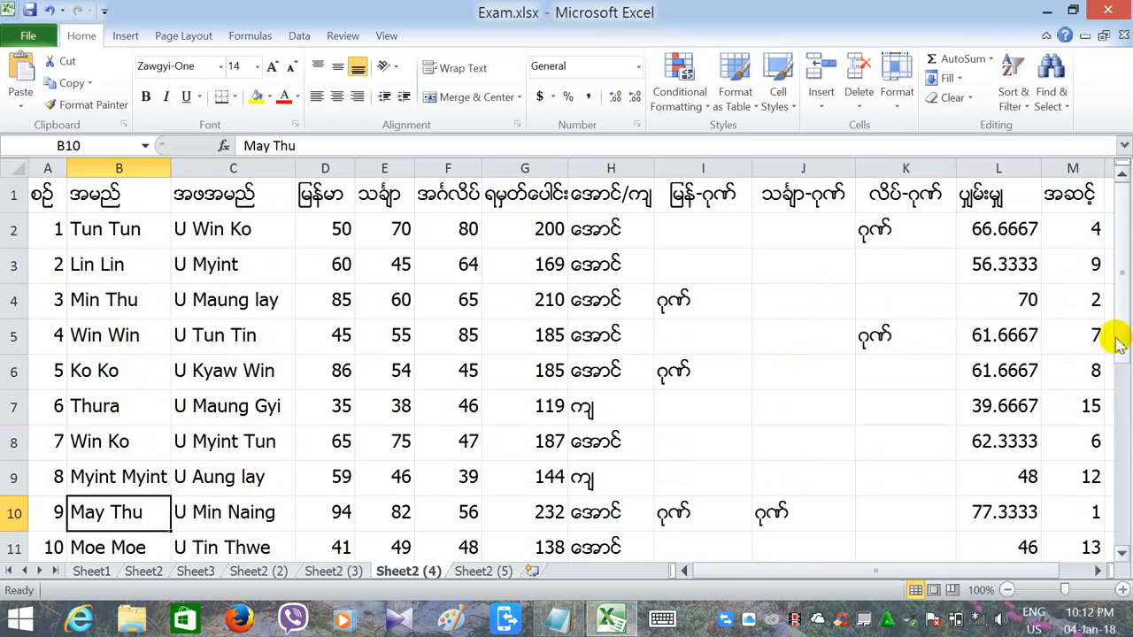
drag(1118, 338, 1116, 403)
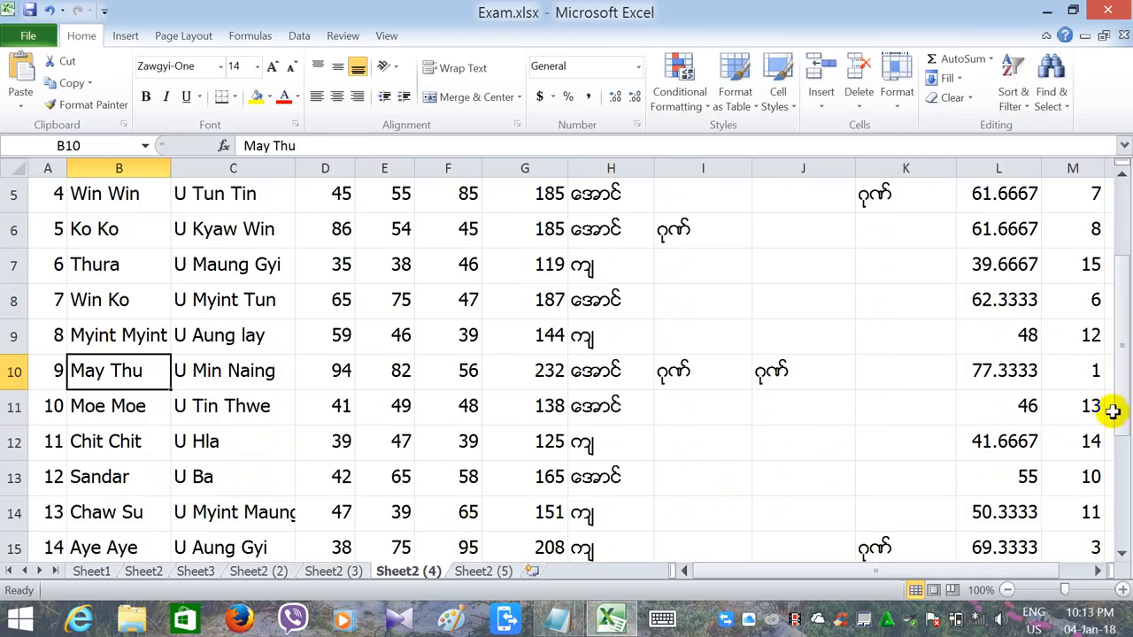
drag(1126, 402, 1121, 354)
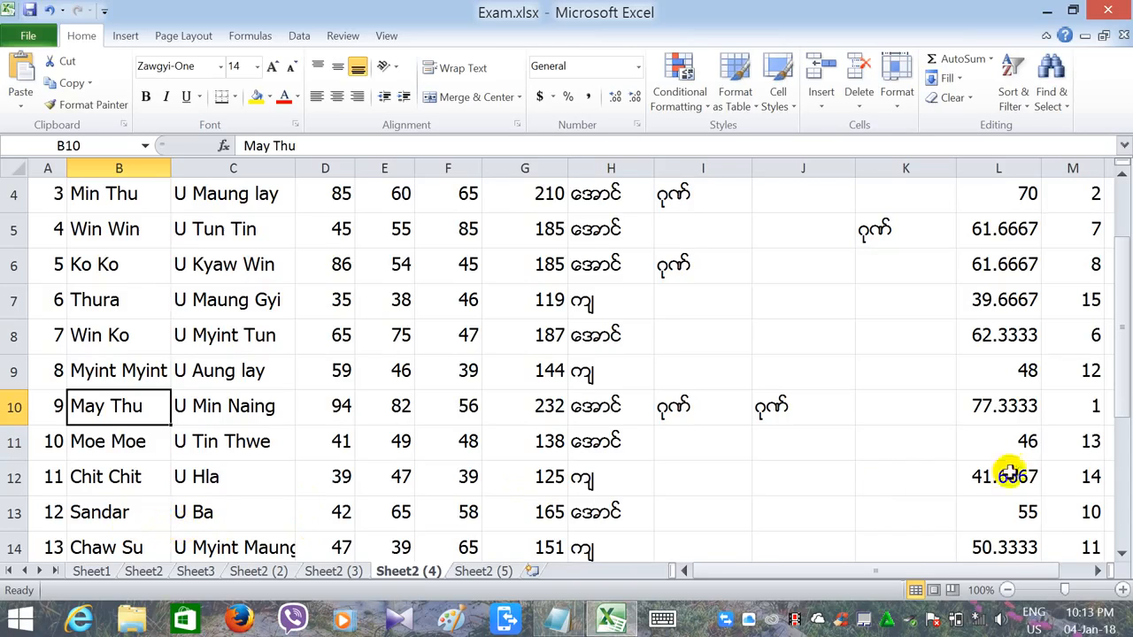
drag(1124, 387, 1122, 270)
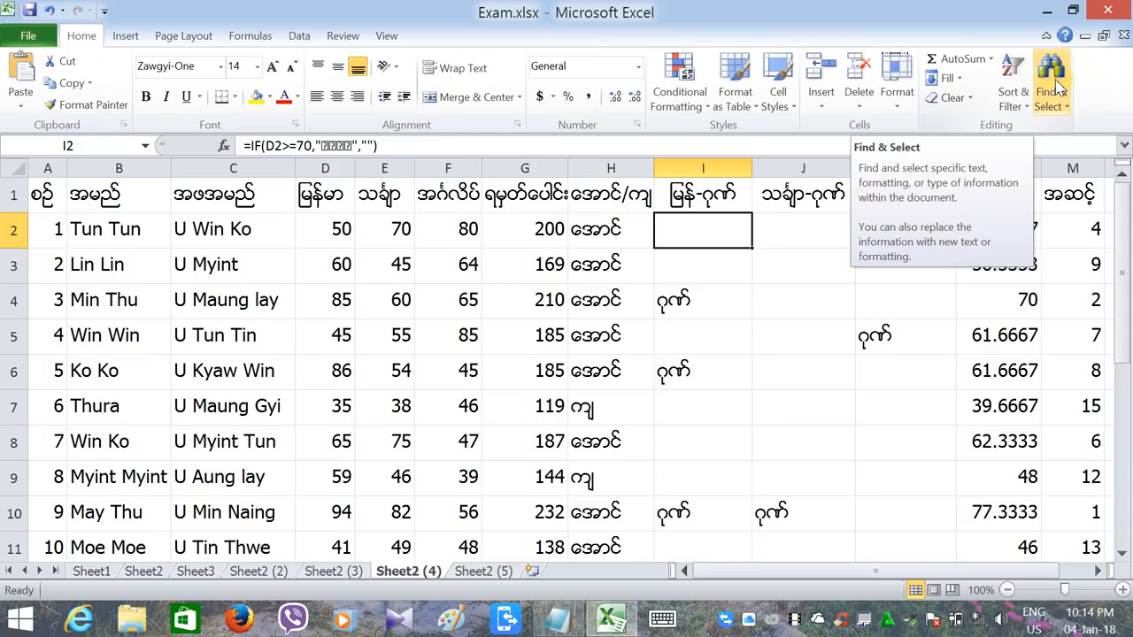
- Find all cells on the sheet that contain the father's name of student number 12
click(1058, 85)
click(1057, 86)
click(1058, 85)
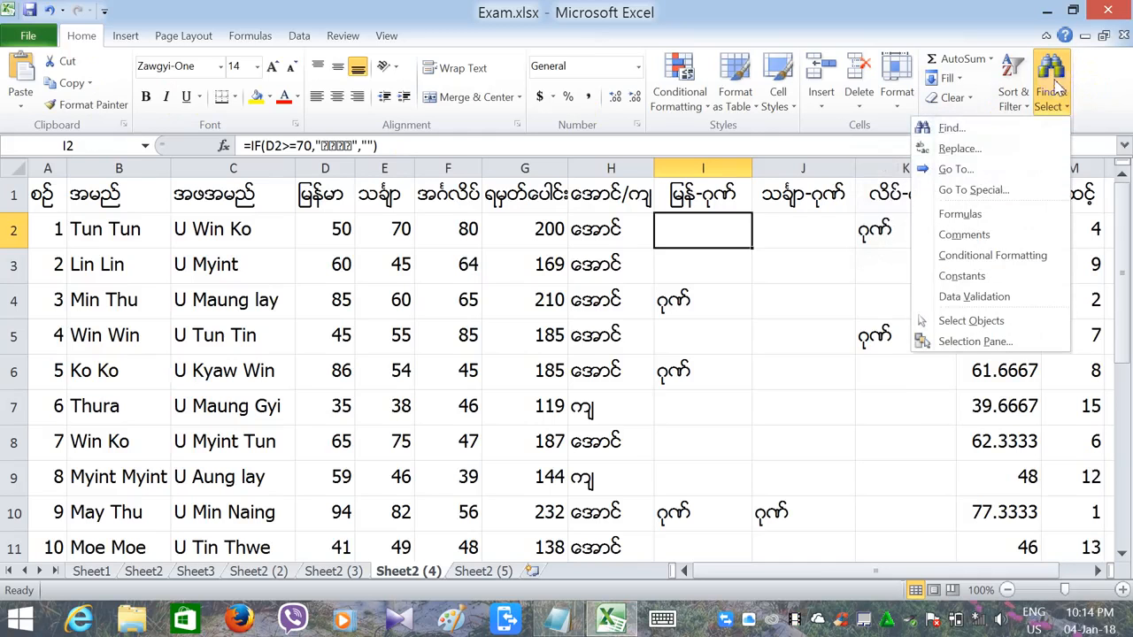
click(953, 129)
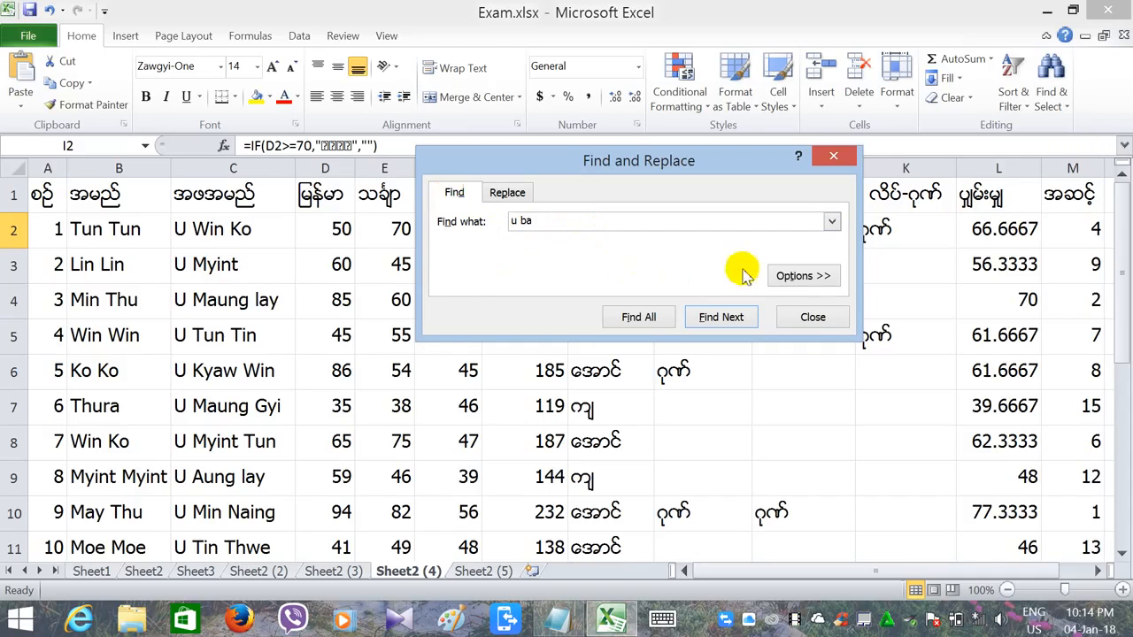
click(639, 318)
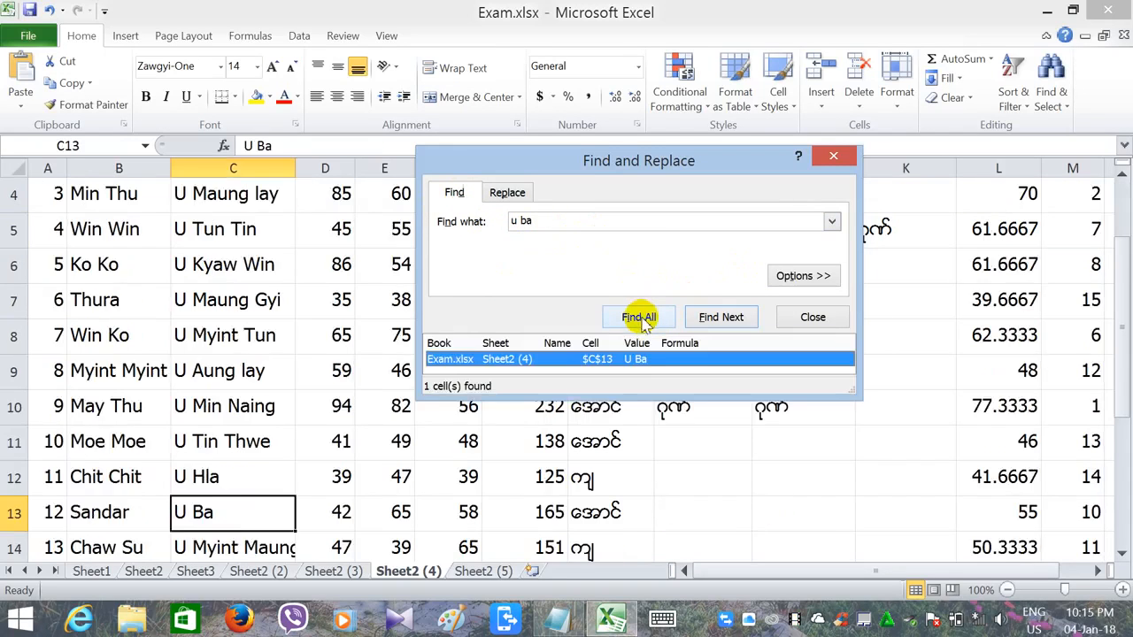
- Change the father's name in cell C13 to the new name and close the Find and Replace dialog
double_click(220, 520)
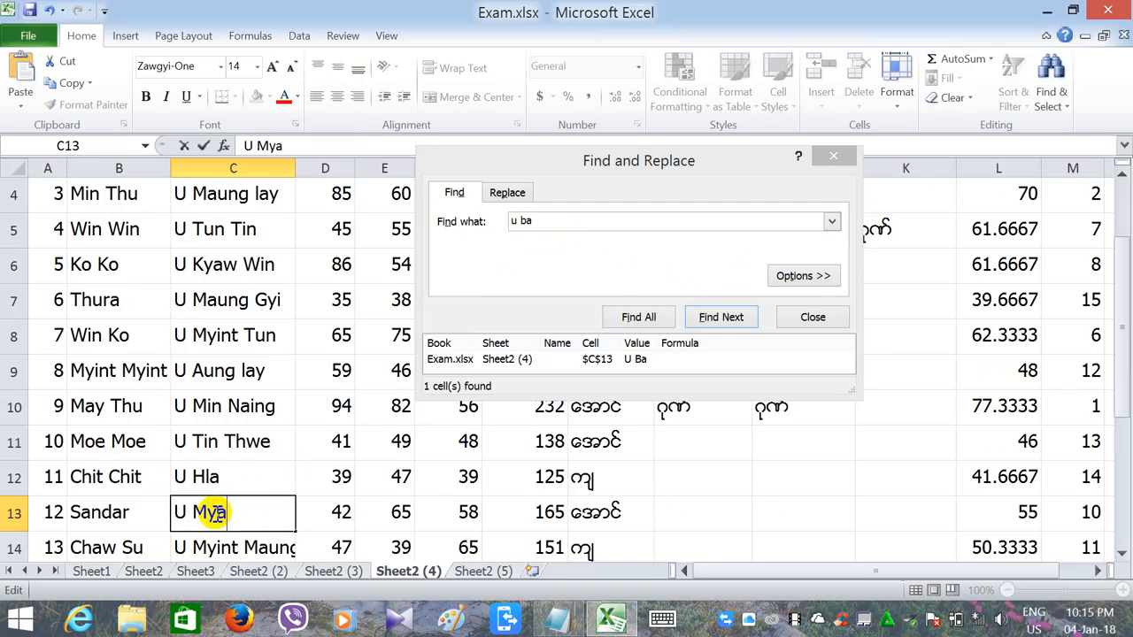
click(133, 513)
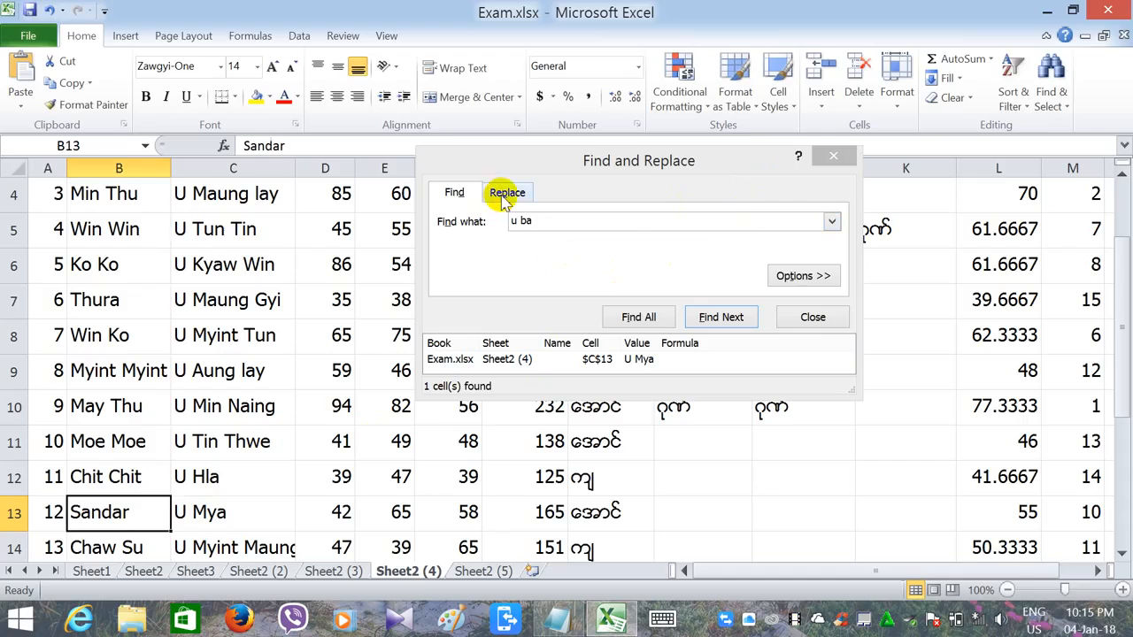
click(203, 478)
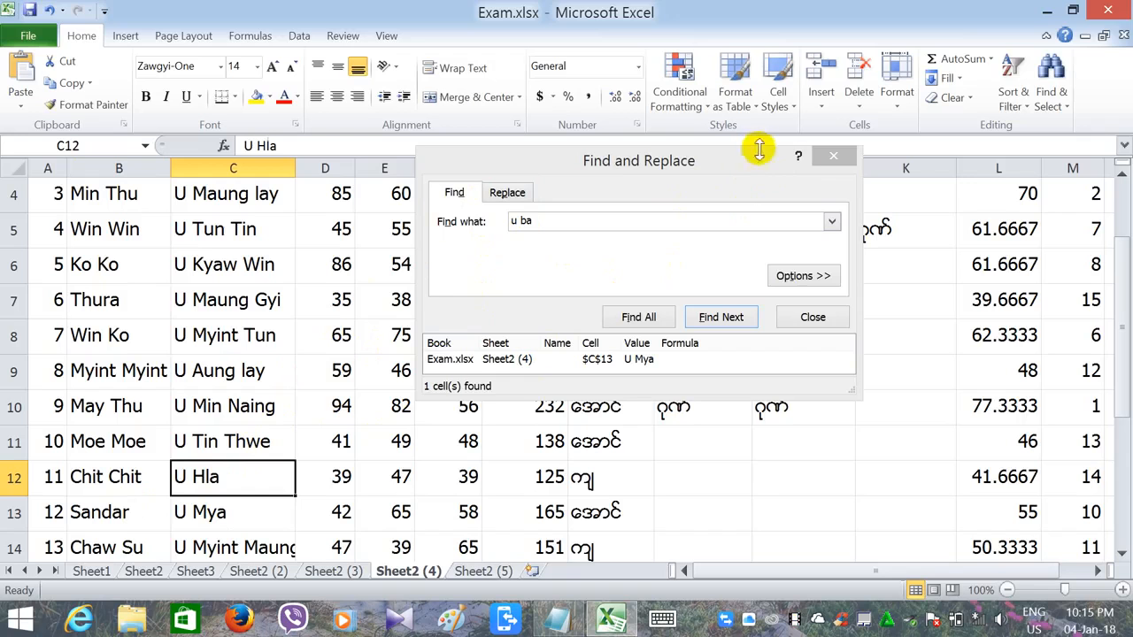
click(832, 160)
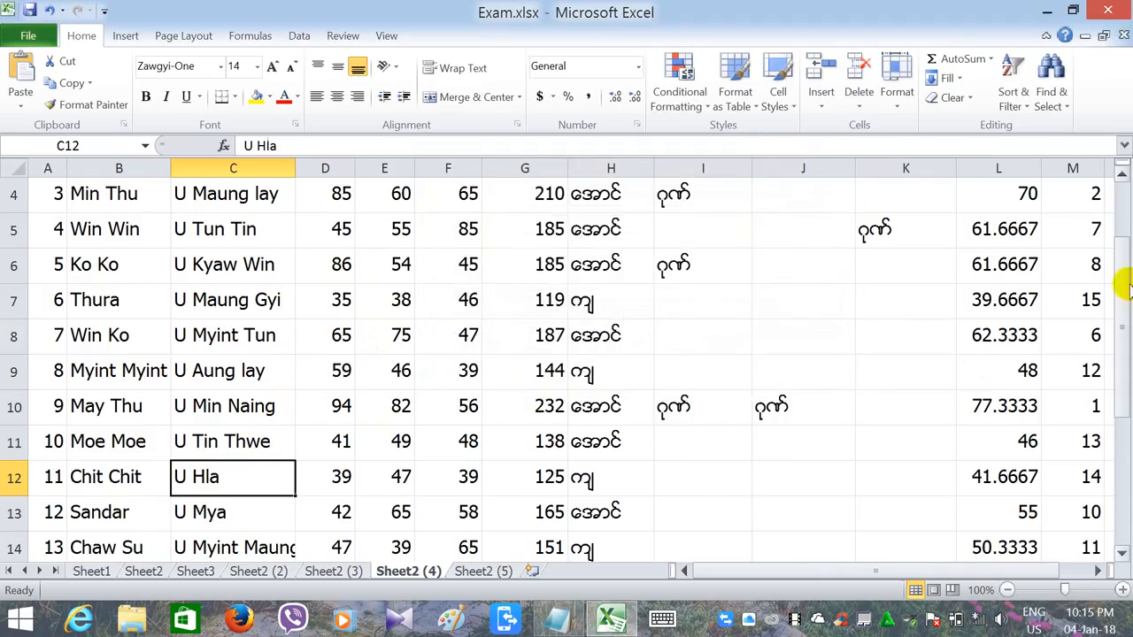
- Find all cells on the sheet that contain the name of student number 15
drag(1123, 298, 1110, 393)
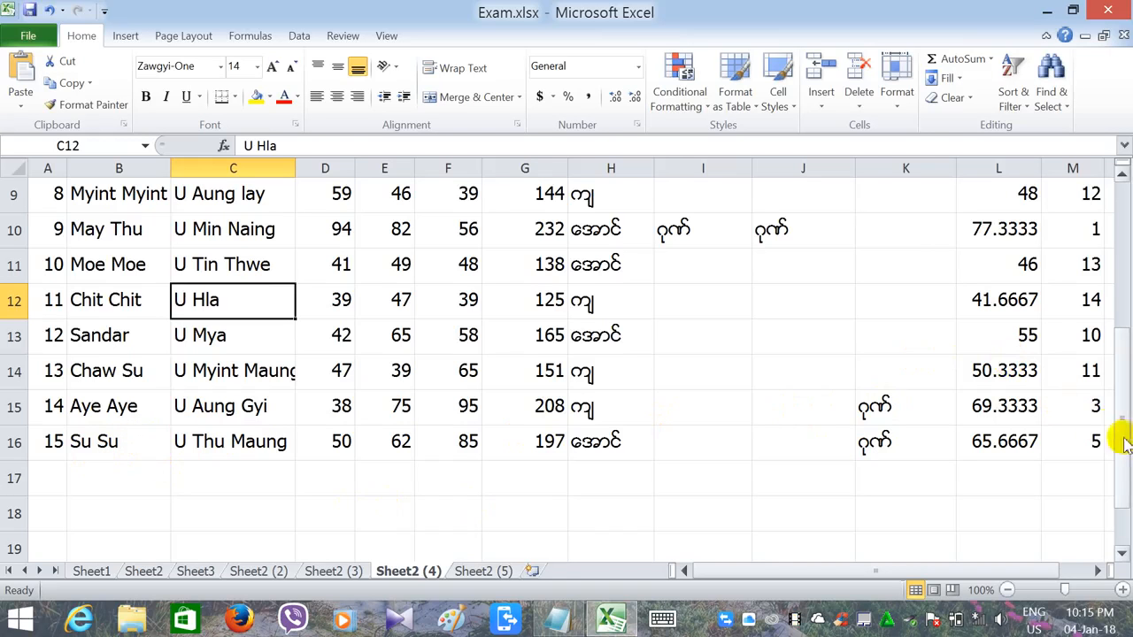
drag(1122, 445, 1118, 283)
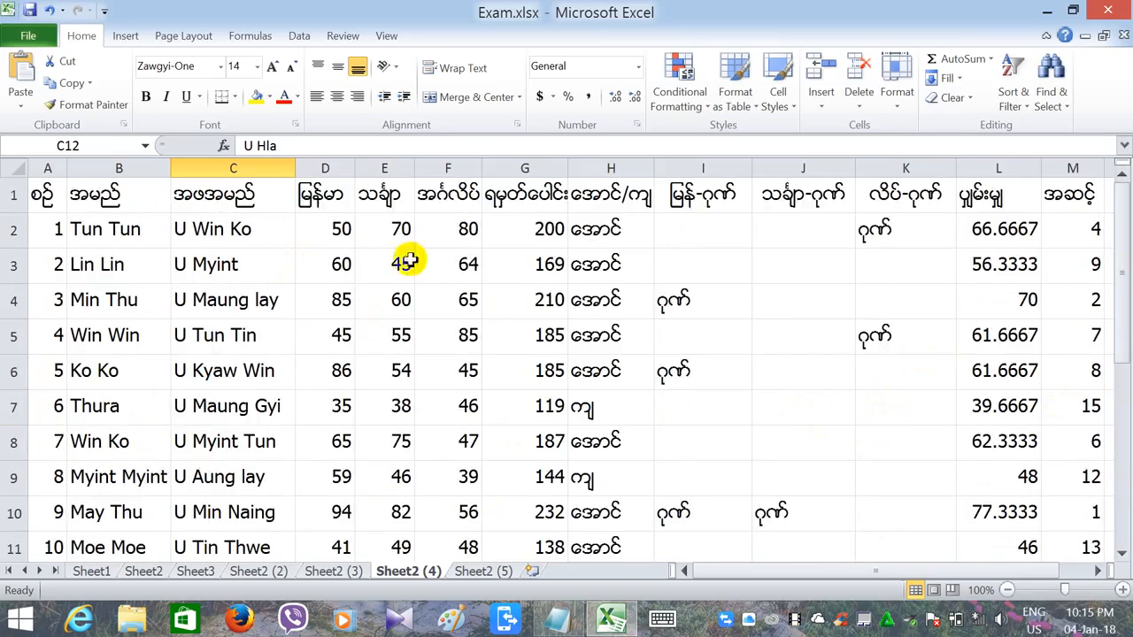
click(1050, 104)
click(972, 131)
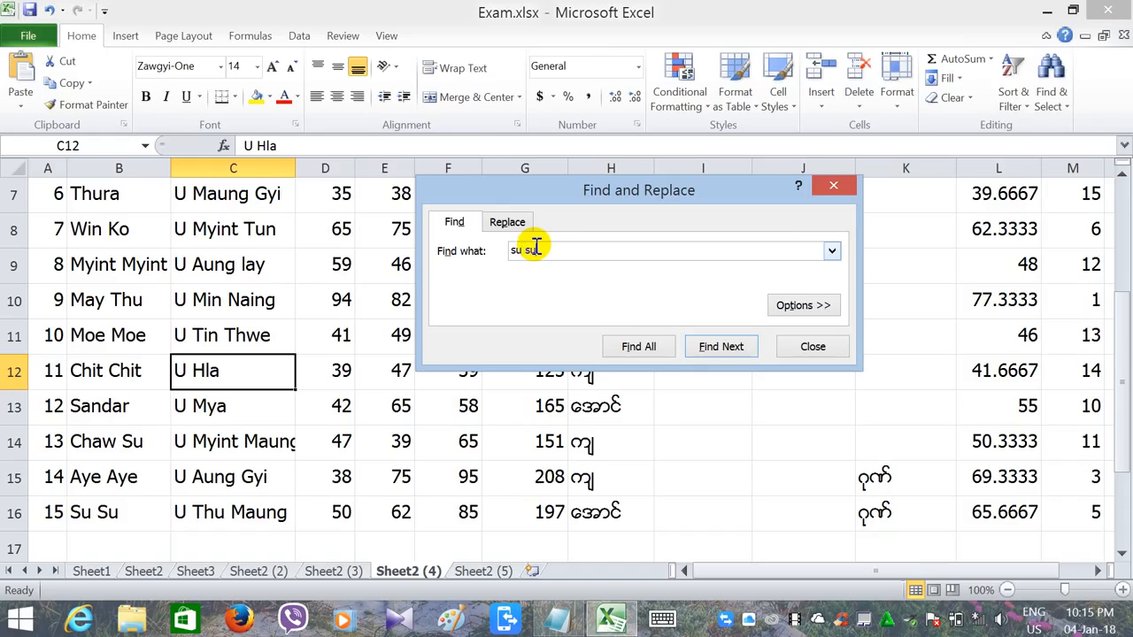
text(su su)
click(641, 347)
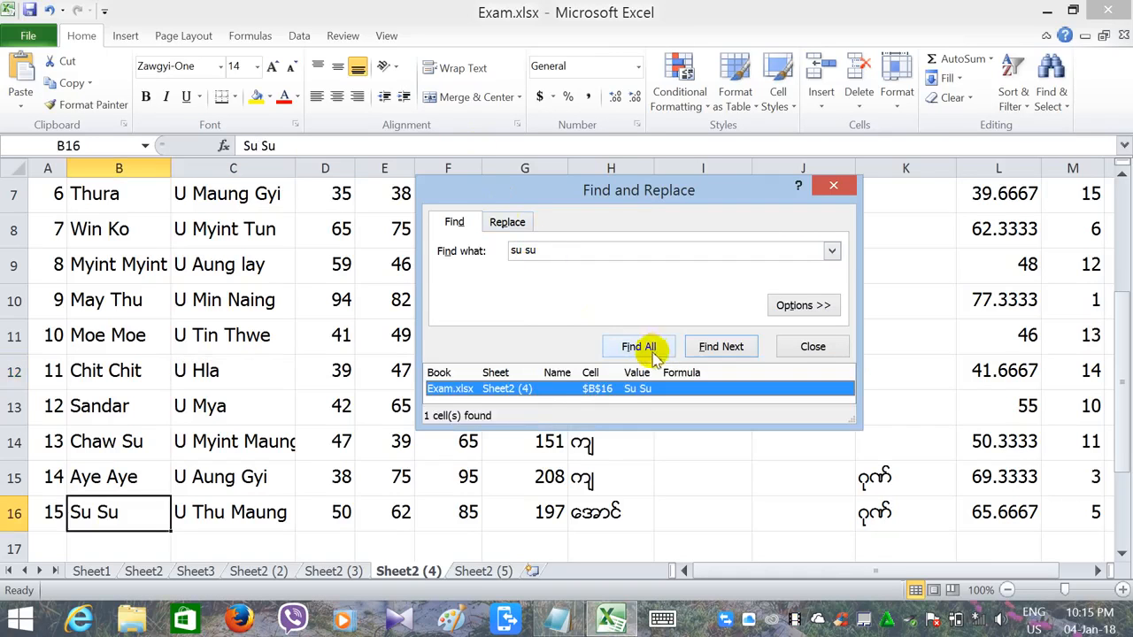
- Replace the found student name in B16 with the new name using Replace, and close the dialog
click(508, 224)
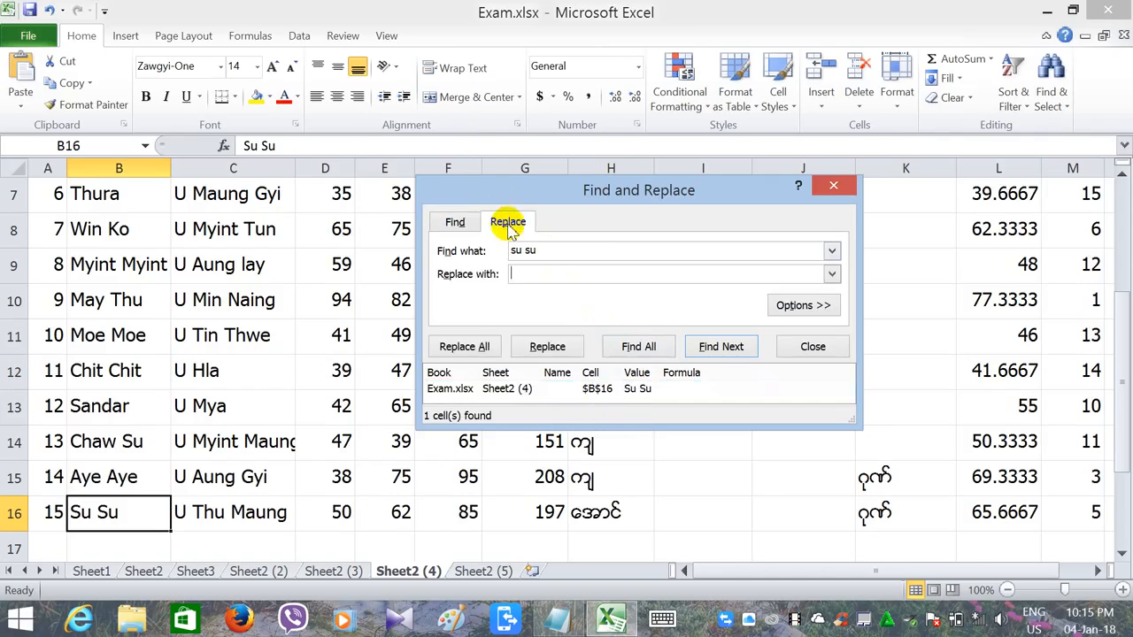
click(573, 273)
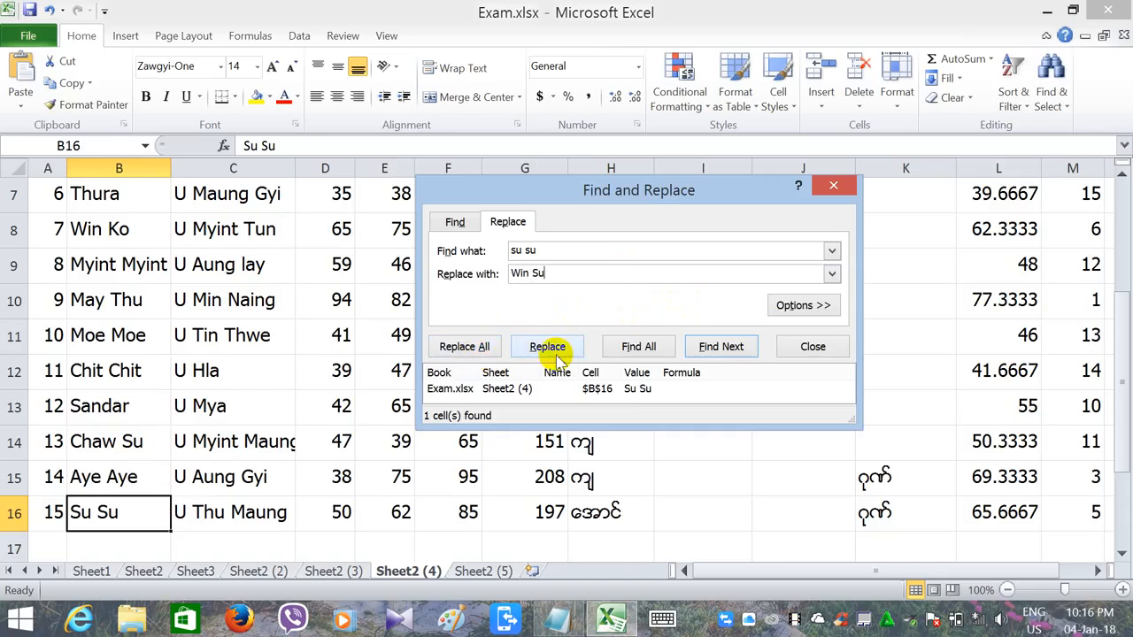
click(547, 346)
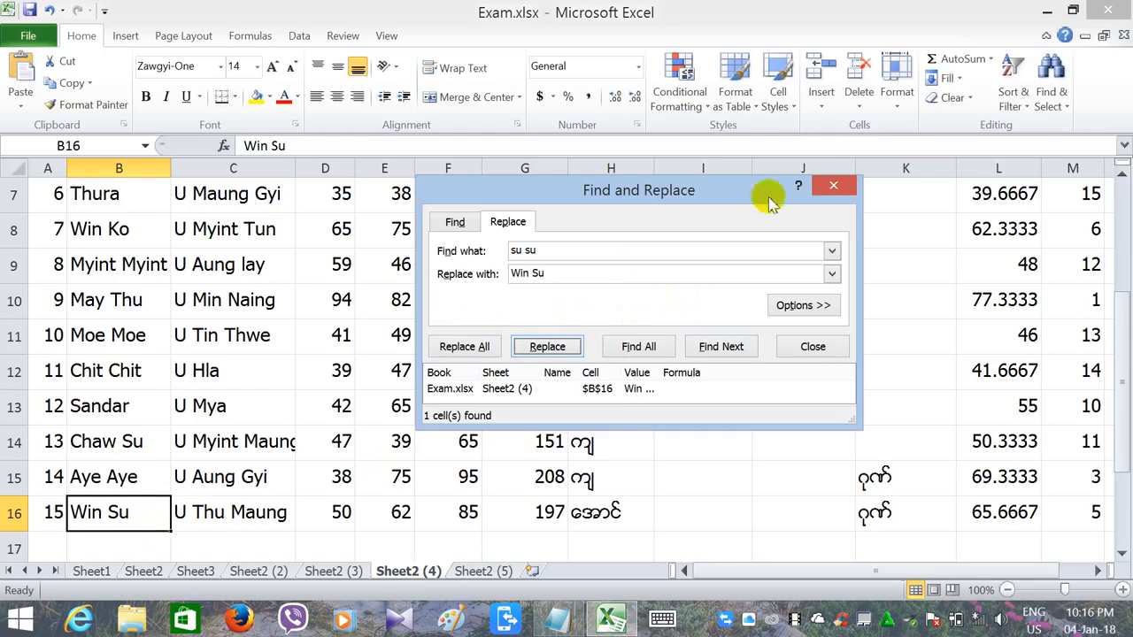
click(829, 186)
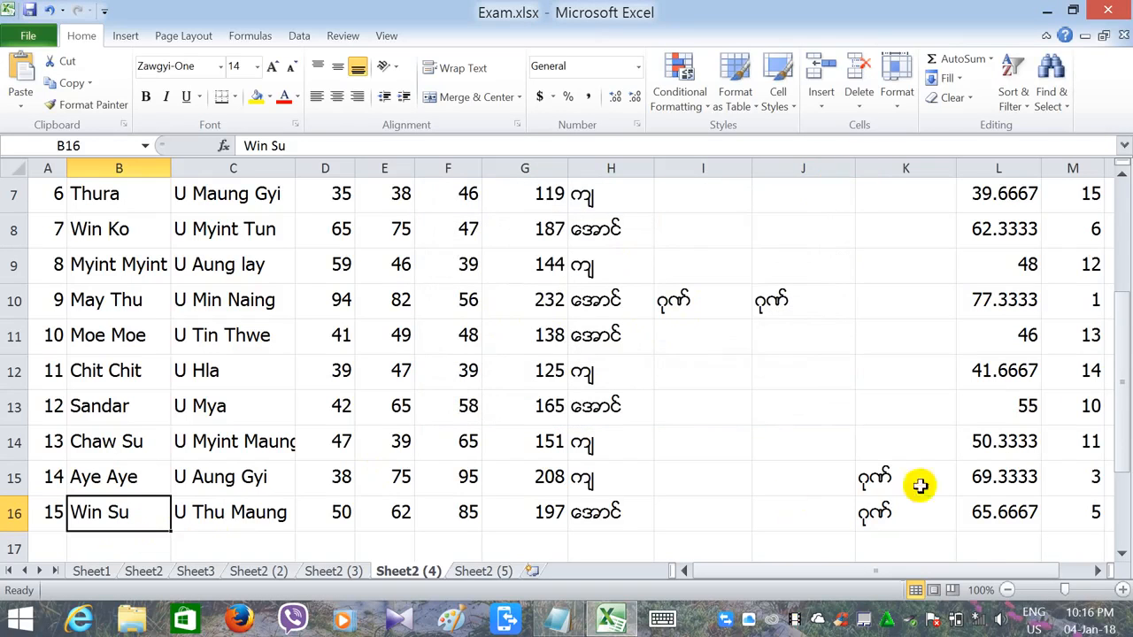
- Minimize the workbook window to return to the desktop
drag(1115, 387, 1120, 232)
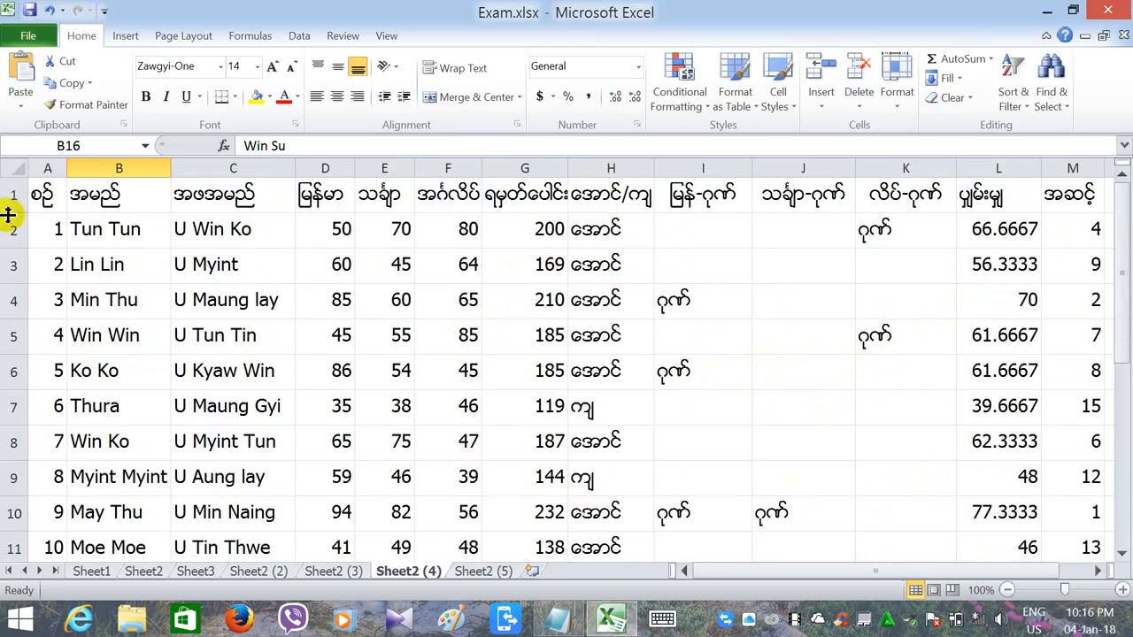
click(1046, 9)
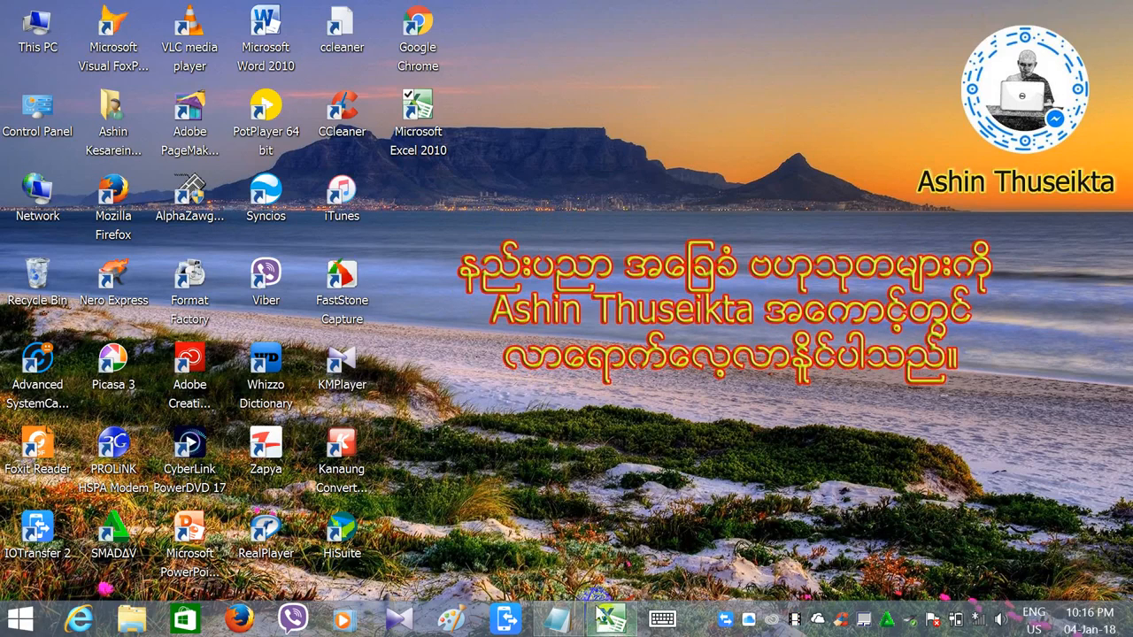
click(600, 622)
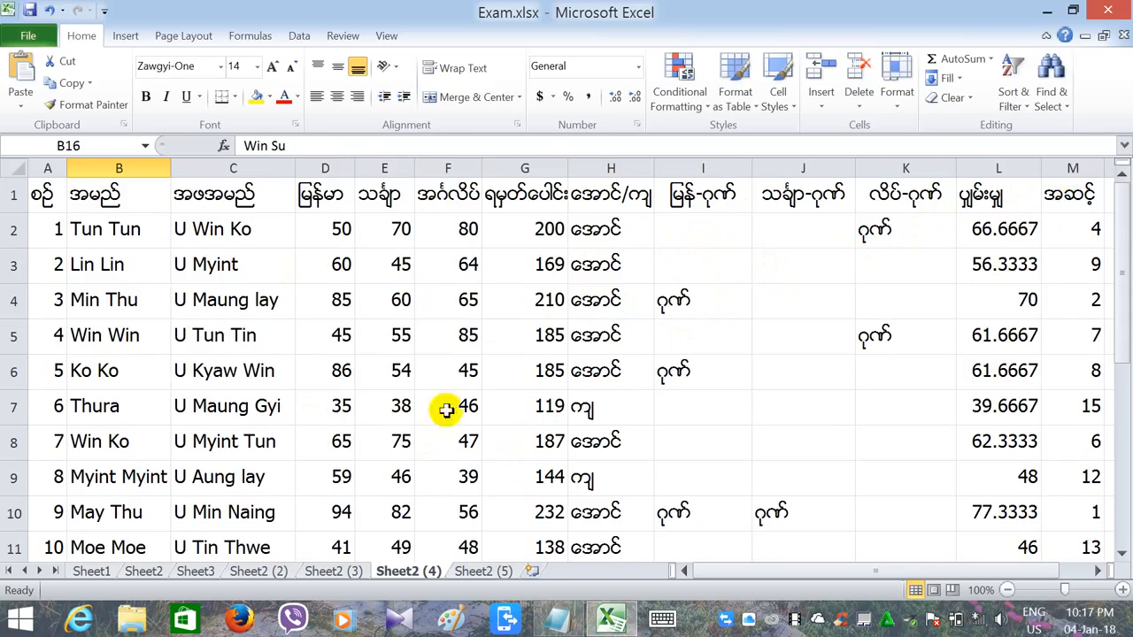
click(1047, 10)
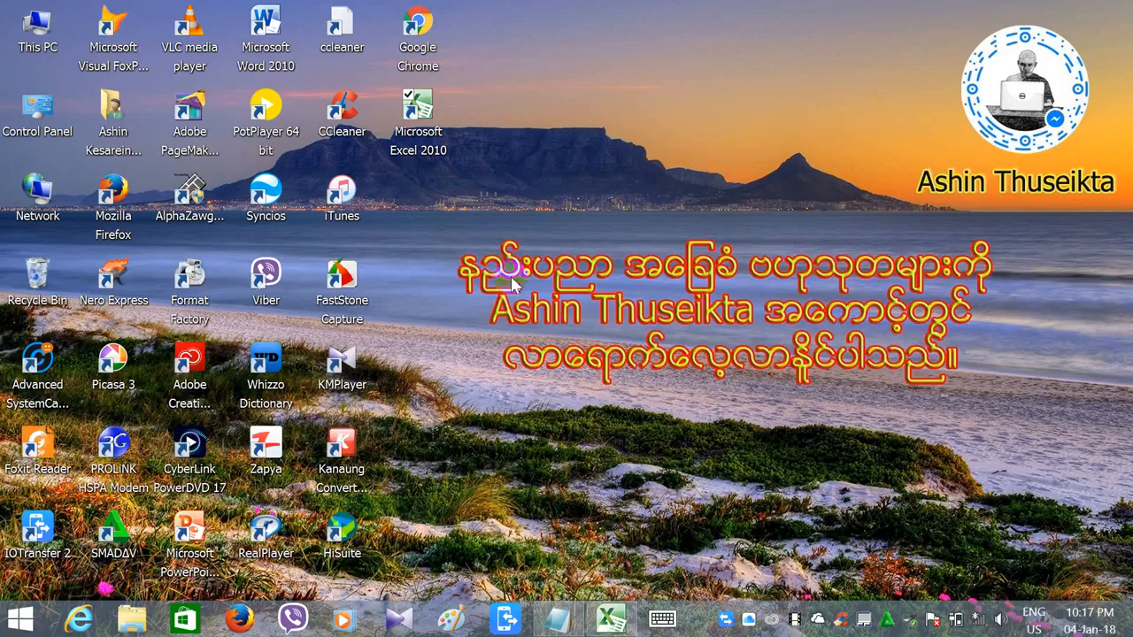